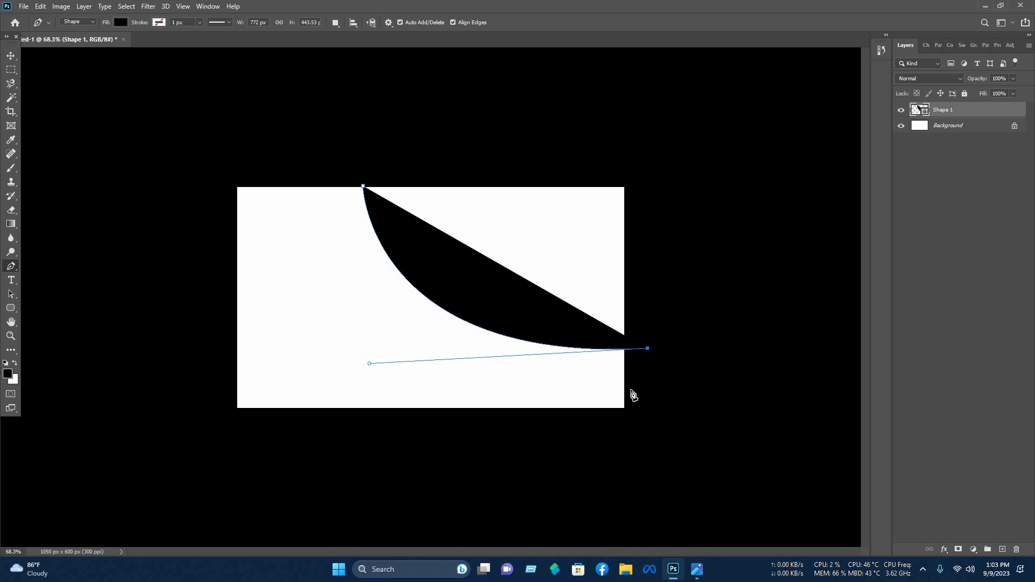
- Pen-draw a closed black curved swoosh, Shape 1, sweeping diagonally across the card past its top-left edges
left_click(647, 390)
key("ctrl+shift+z")
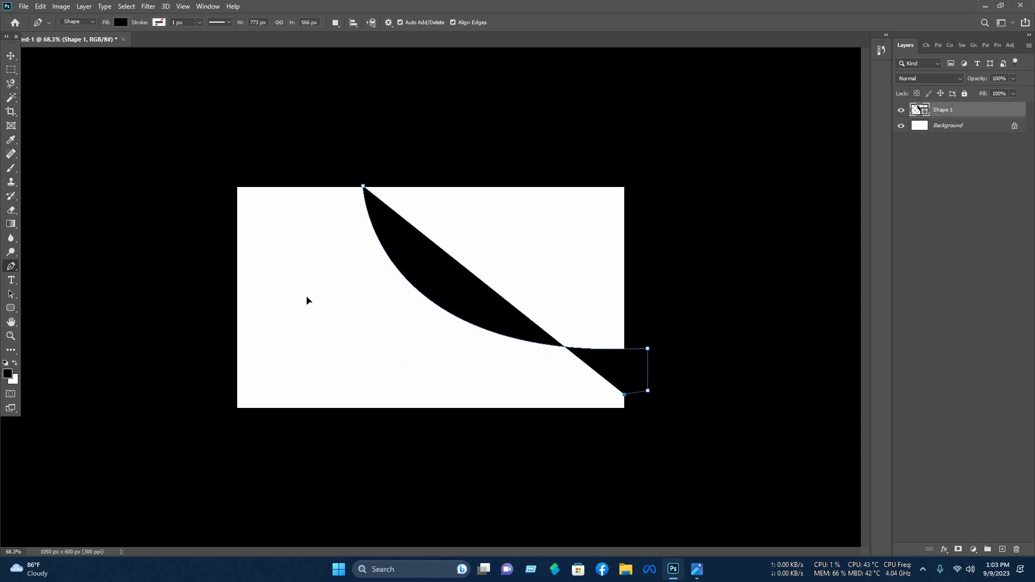
left_click_drag(310, 313, 253, 196)
key("space")
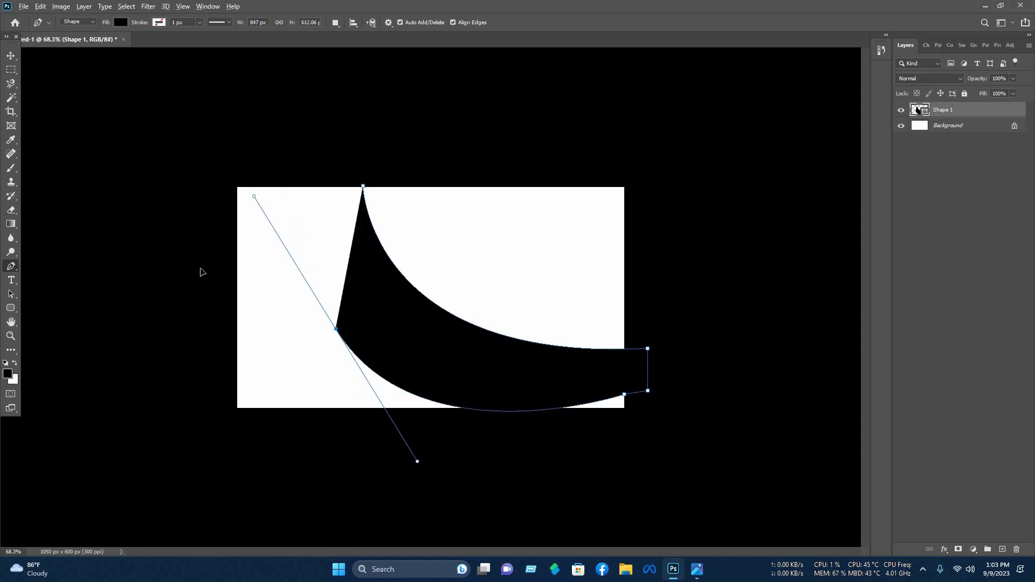
left_click_drag(201, 268, 124, 284)
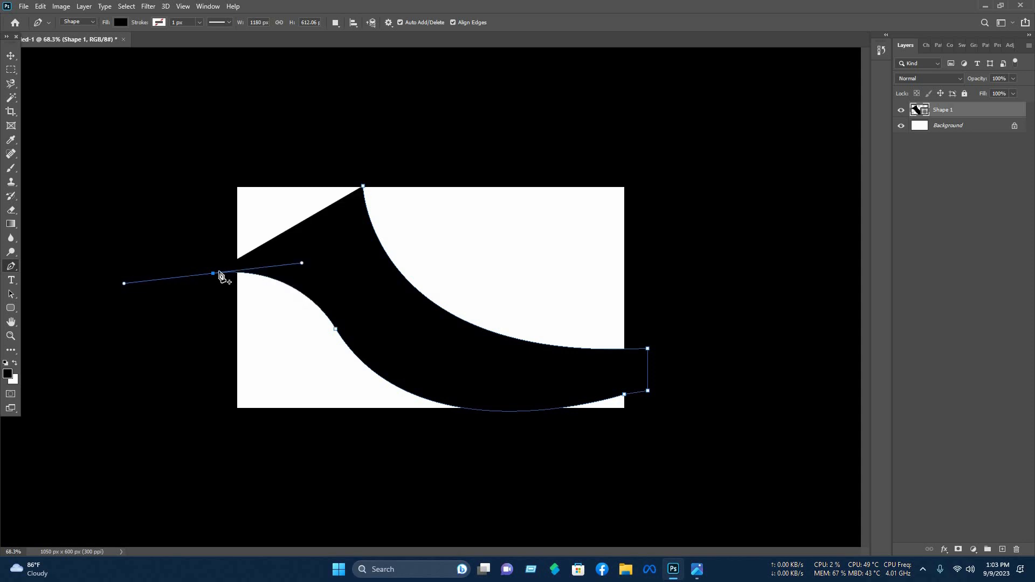
left_click(209, 128)
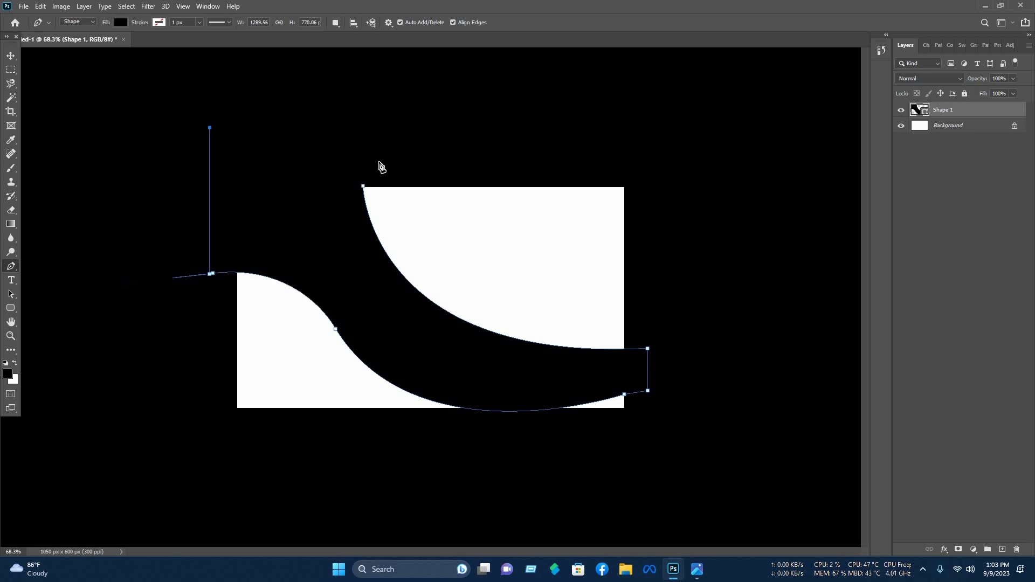
left_click(345, 130)
left_click(586, 328)
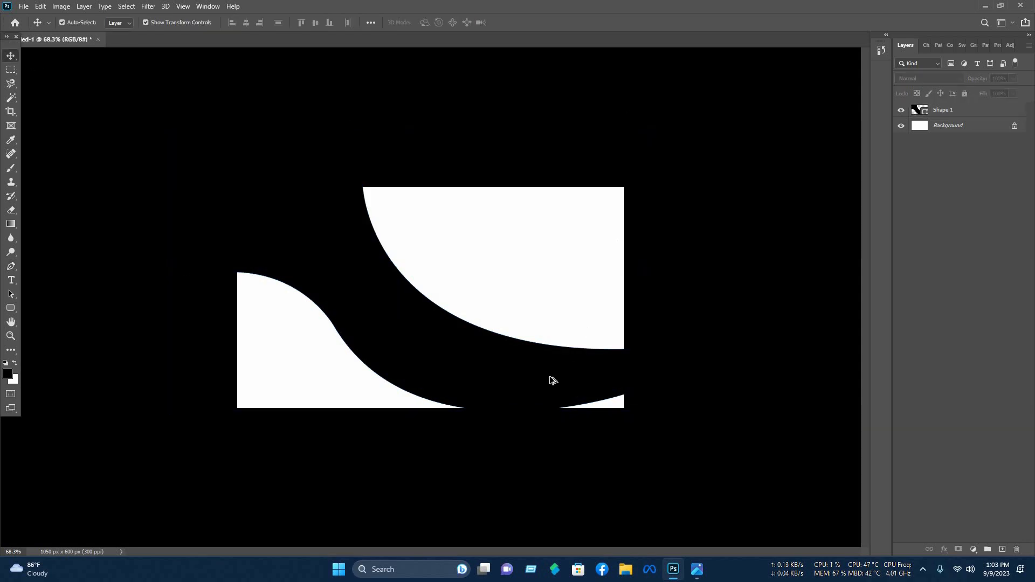
- At 100% zoom, scale the black wave down and warp its left edge and interior outward
key("ctrl+1")
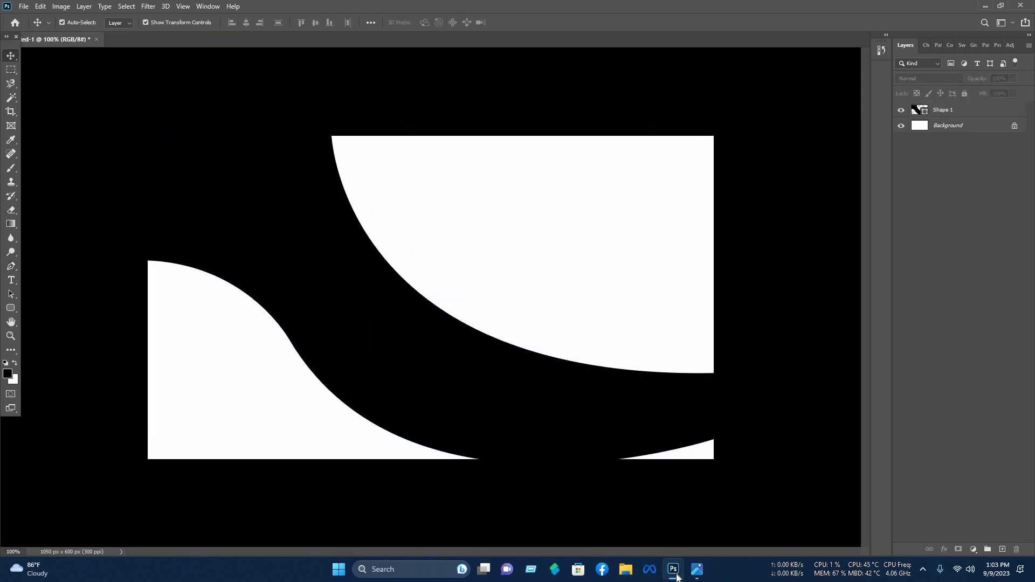
left_click(445, 427)
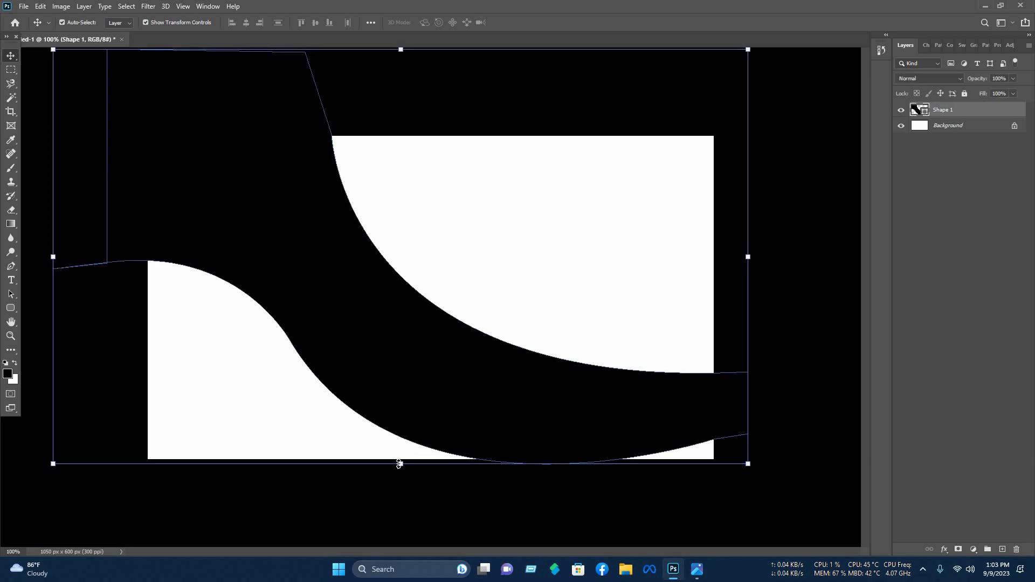
left_click_drag(425, 464, 425, 409)
right_click(425, 351)
left_click(443, 424)
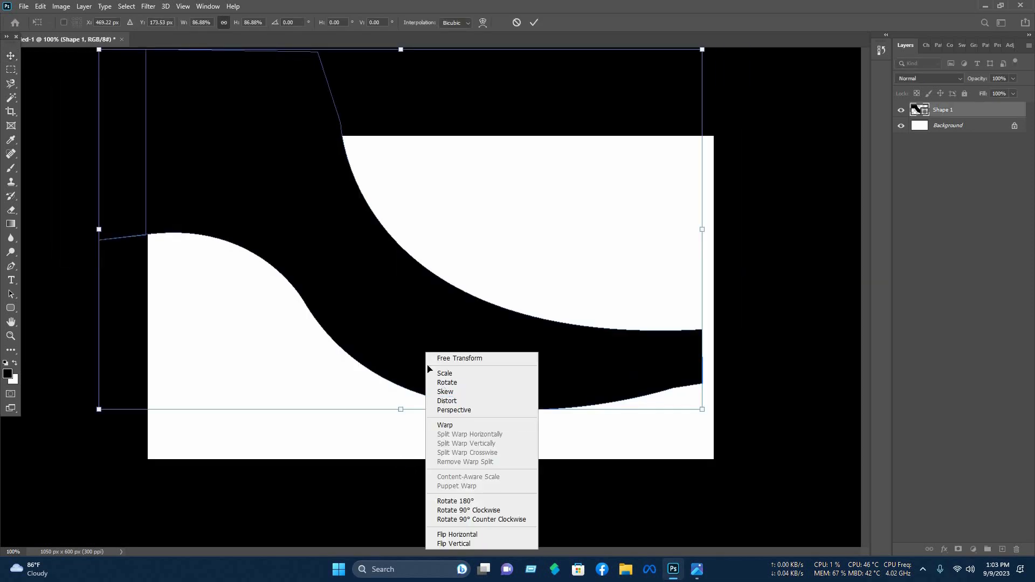
left_click_drag(99, 289, 1, 409)
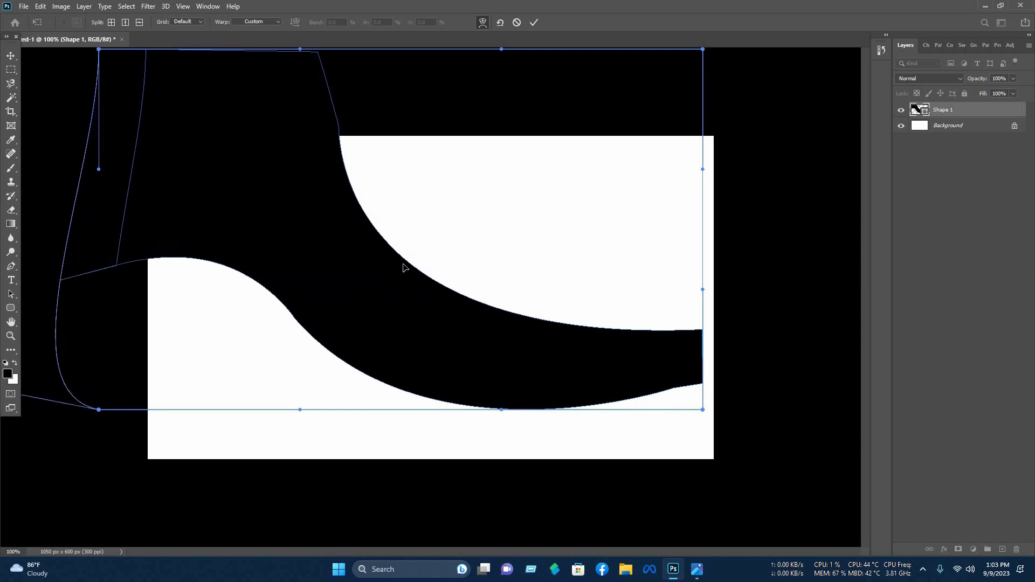
left_click_drag(405, 268, 393, 346)
key("Return")
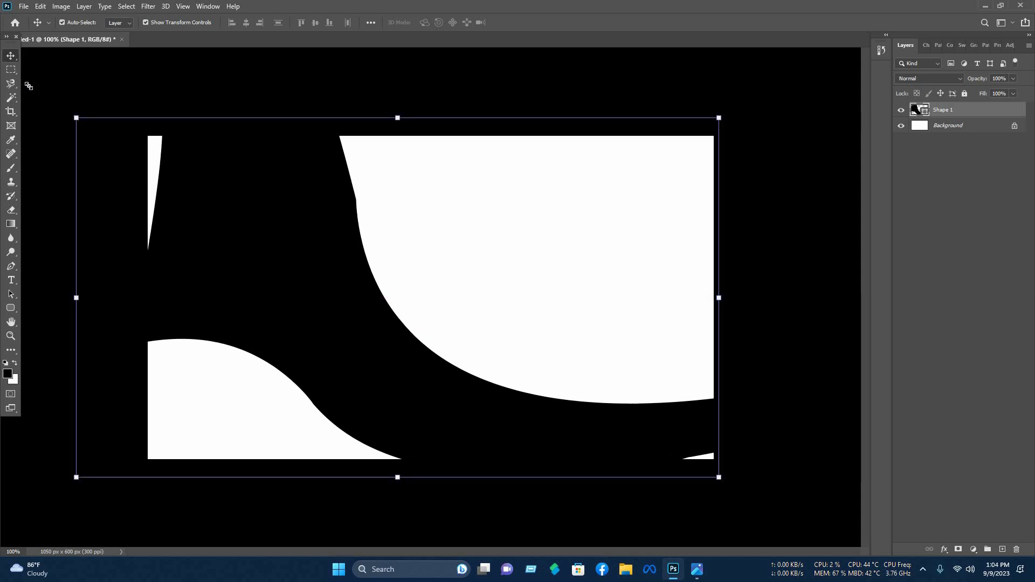
- Resize the wave to 1257x705 px, nudge it right, and duplicate it up and right
left_click_drag(26, 83, 22, 80)
left_click_drag(1, 41, 272, 244)
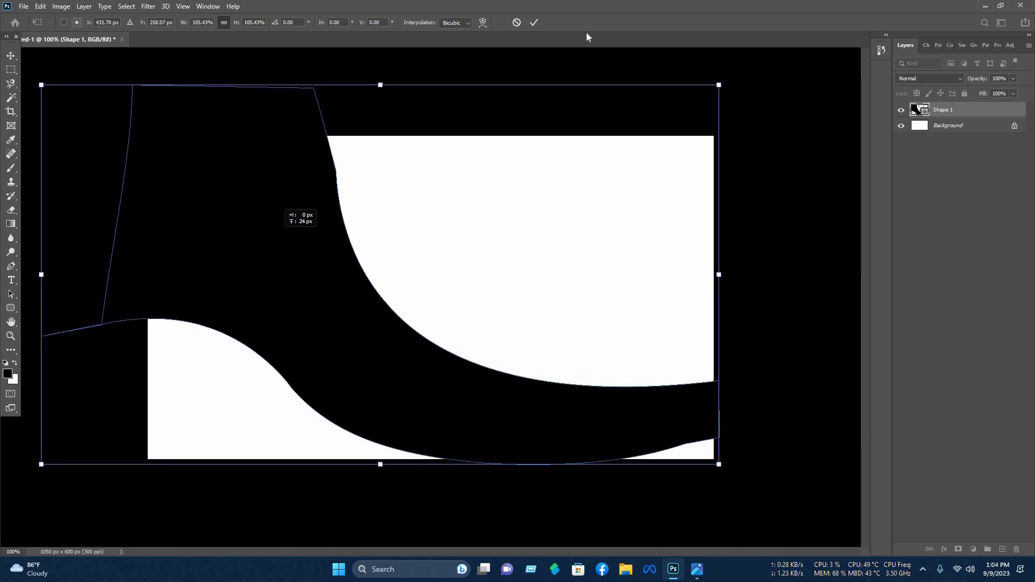
left_click(536, 24)
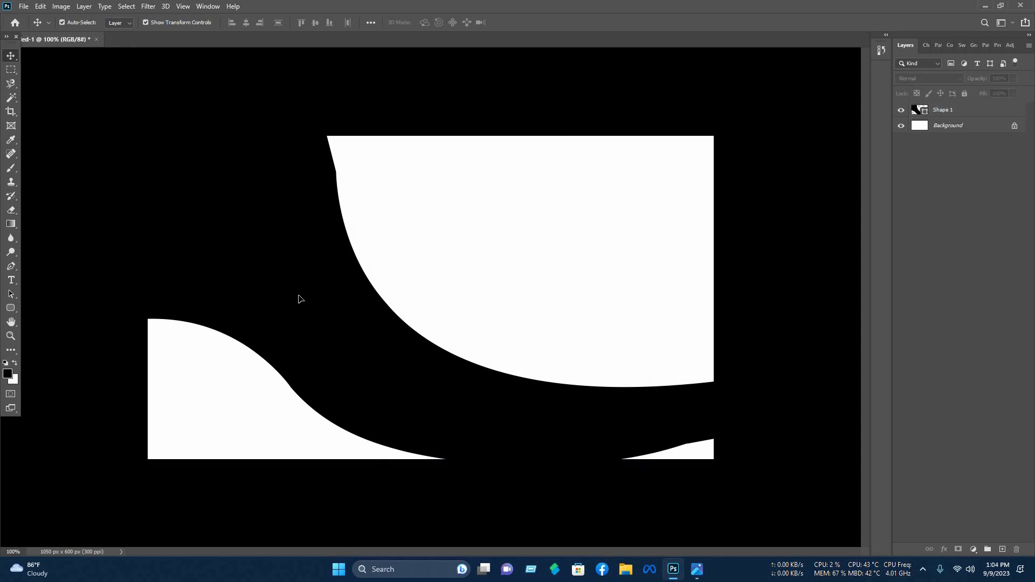
left_click_drag(300, 299, 314, 299)
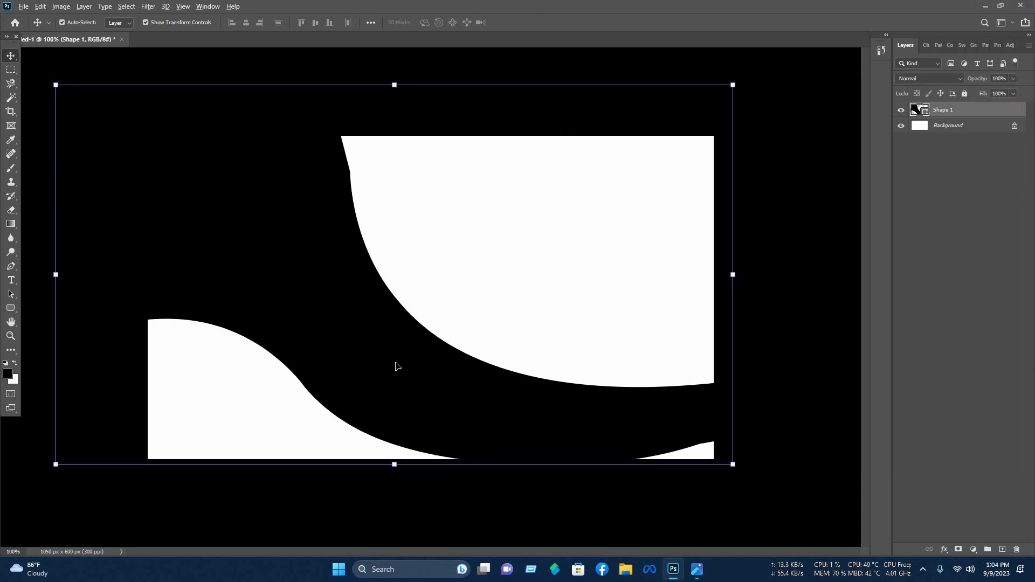
left_click_drag(396, 366, 432, 324)
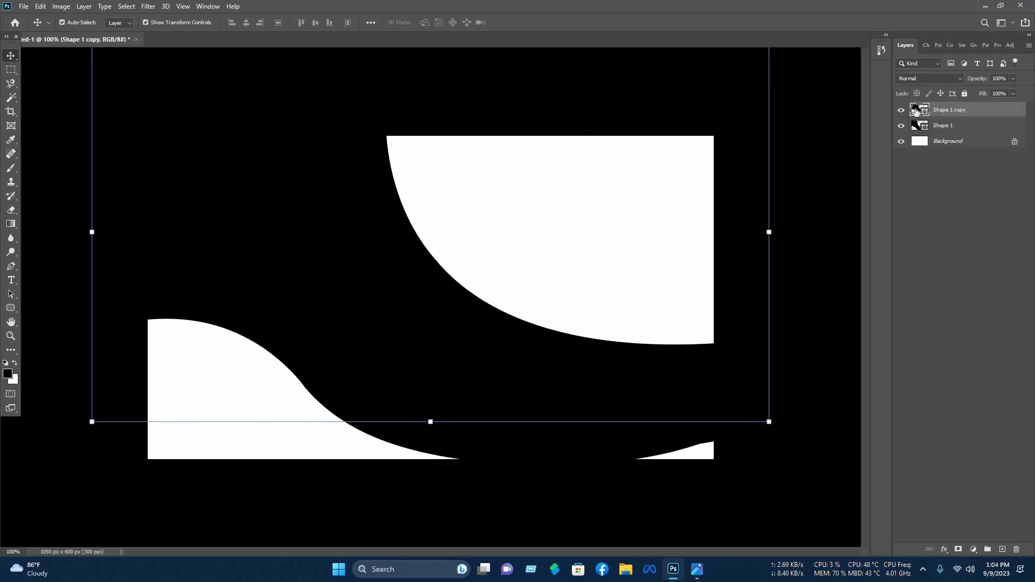
- Fill the duplicate wave red and the original Shape 1 wave blue
double_click(918, 110)
left_click_drag(697, 244, 862, 159)
left_click(868, 158)
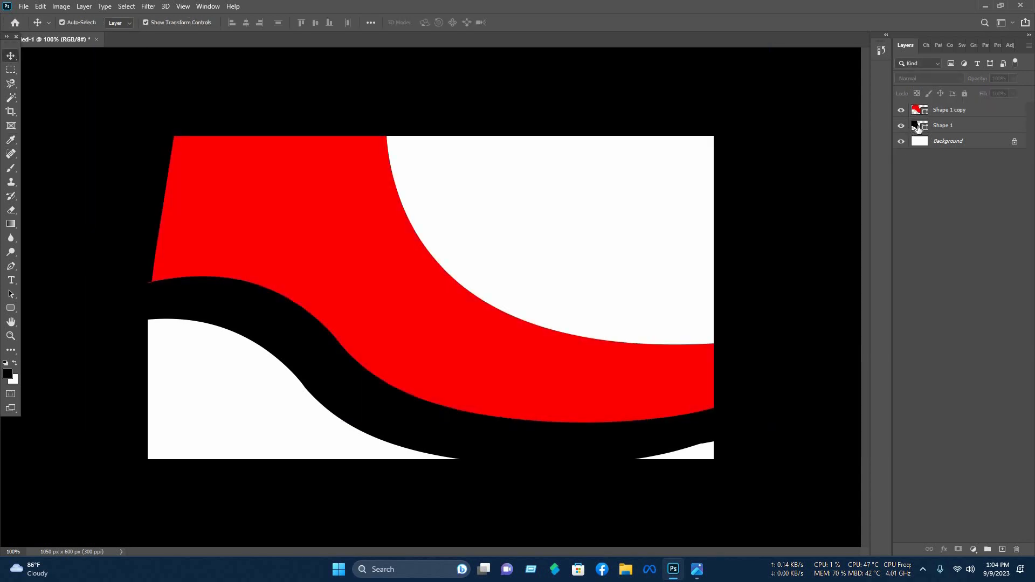
left_click(919, 127)
double_click(919, 126)
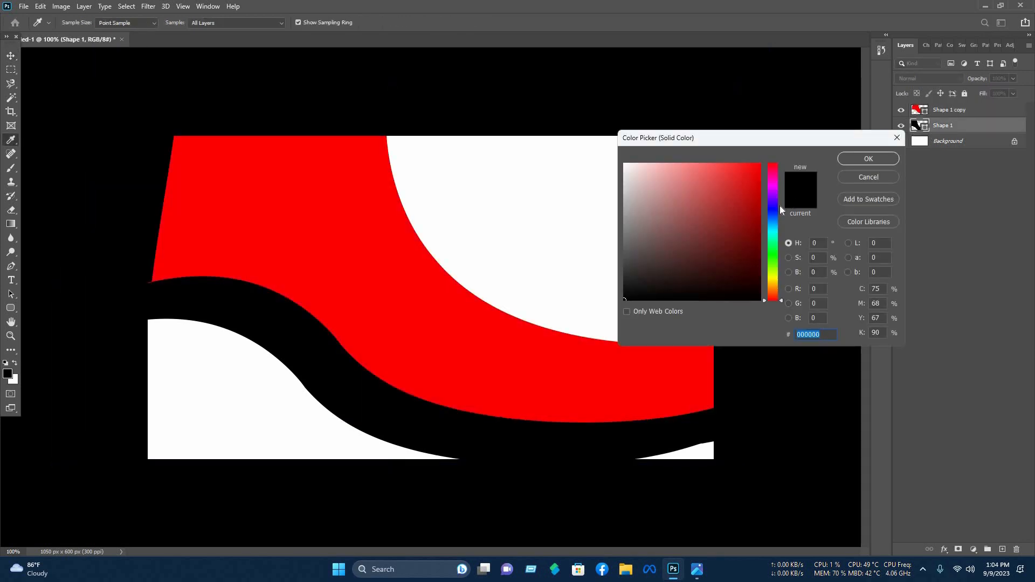
left_click(773, 205)
left_click(759, 164)
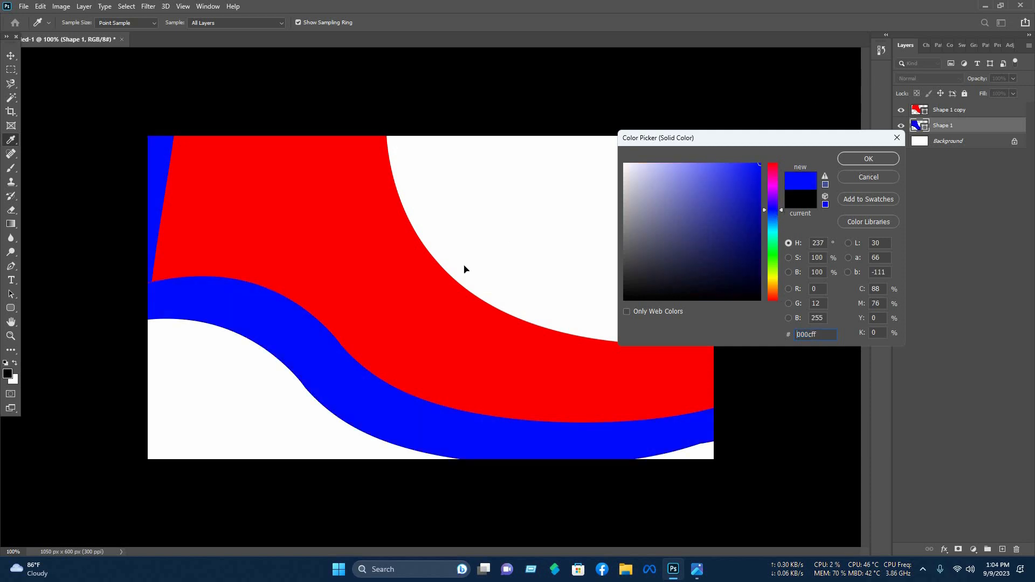
- Place the red copy beneath the blue wave and set the blue wave to 69% opacity
left_click(865, 160)
left_click_drag(400, 290, 387, 298)
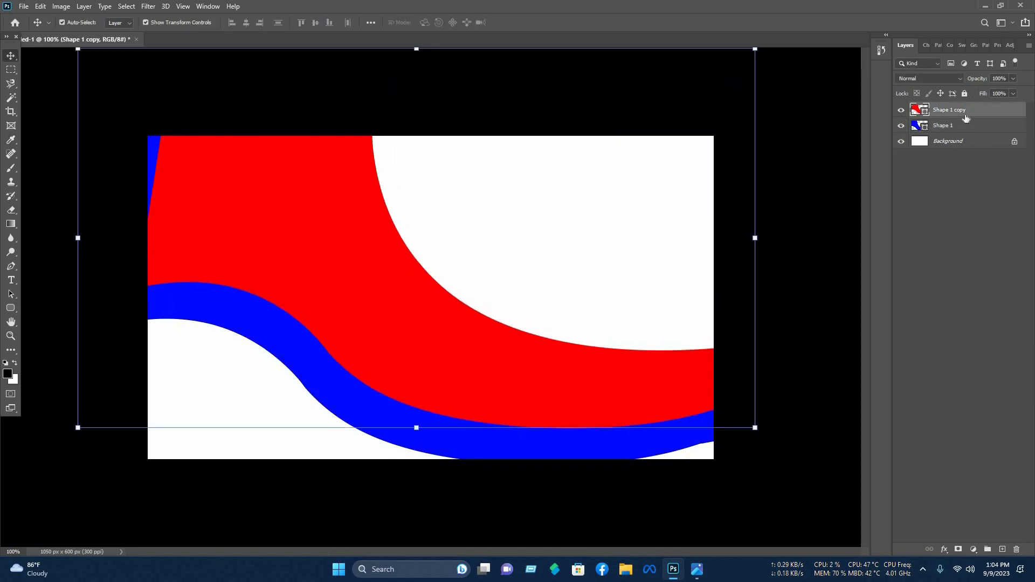
left_click_drag(961, 134, 960, 135)
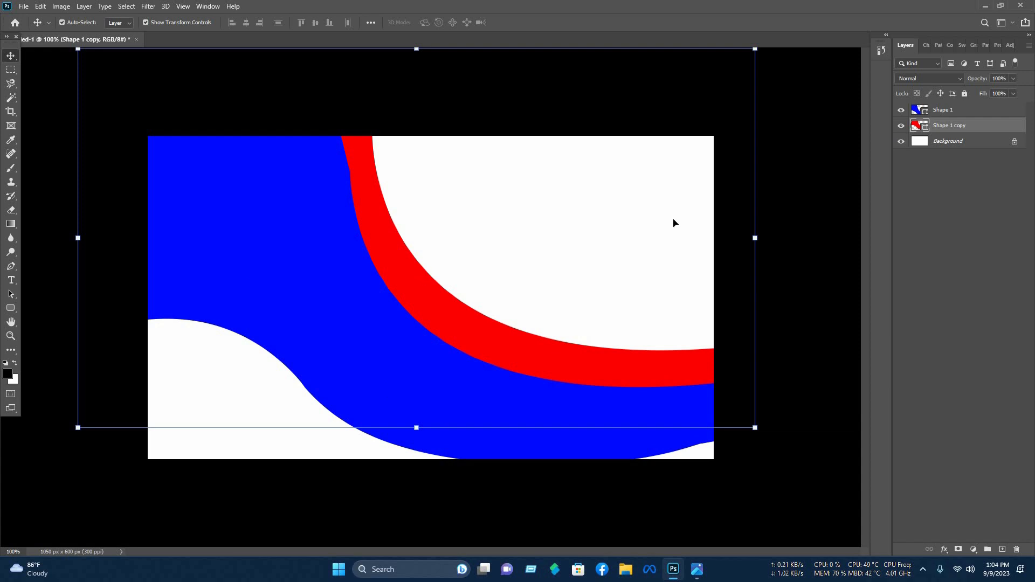
left_click(965, 109)
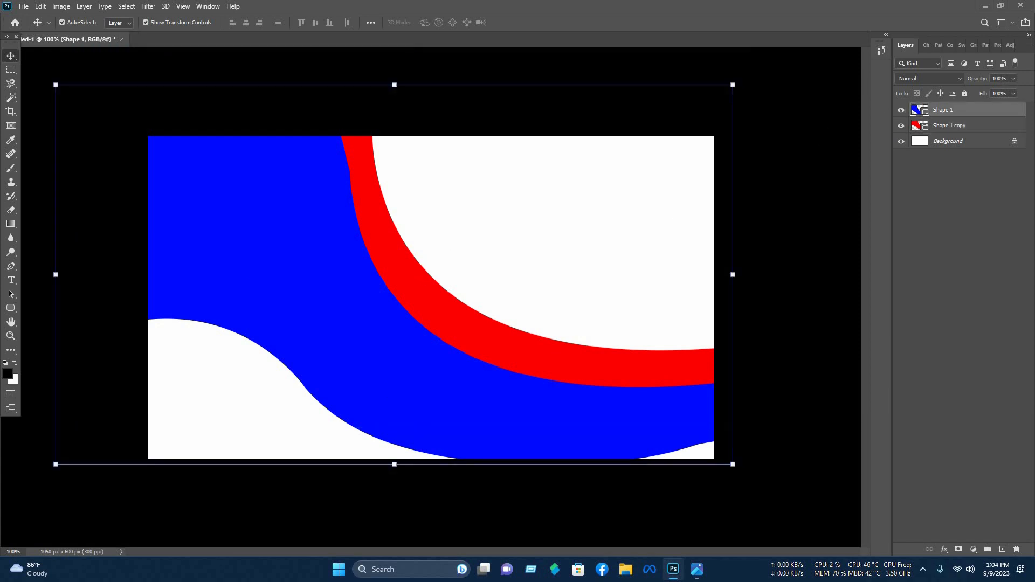
scroll(1000, 70, "down", 20)
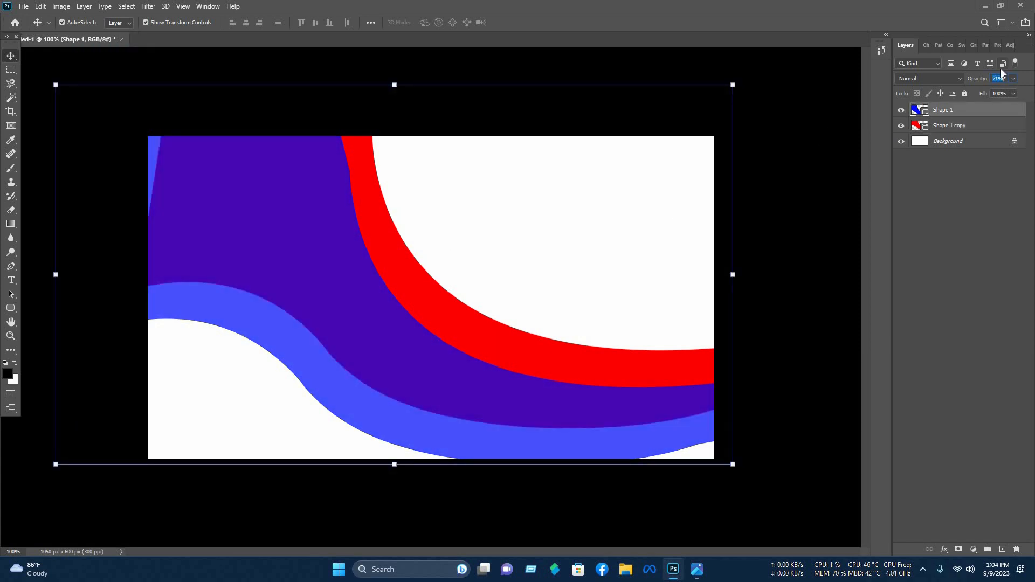
scroll(997, 70, "up", 8)
- Reposition the red wave and rotate it about 3 degrees
left_click(569, 393)
left_click_drag(577, 371, 548, 362)
key("ctrl+t")
left_click_drag(470, 348, 476, 349)
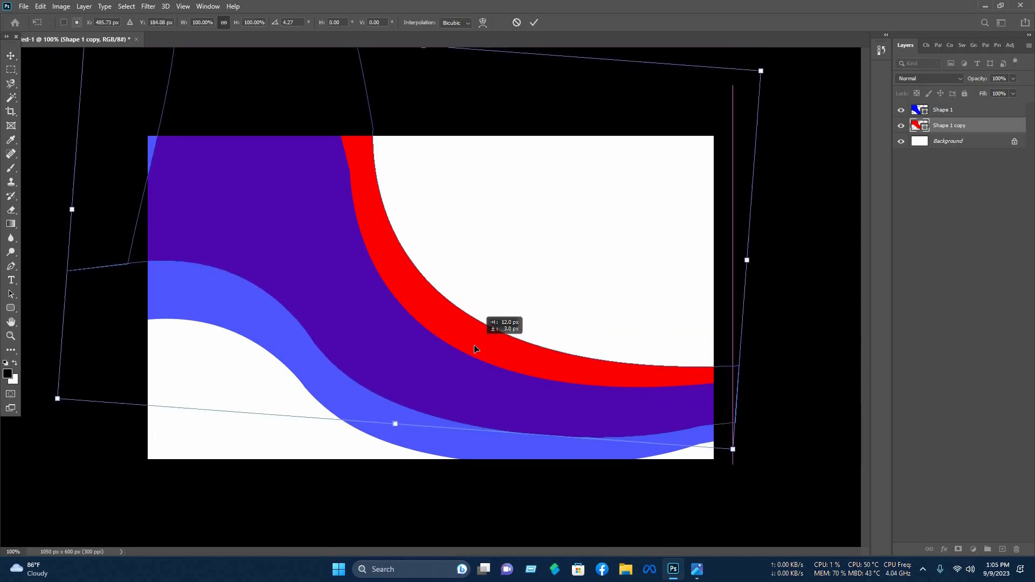
left_click_drag(732, 448, 749, 492)
mouse_move(623, 381)
left_mouse_down()
mouse_move(637, 365)
mouse_move(635, 373)
left_mouse_up()
key("Escape")
left_click_drag(748, 440, 735, 460)
left_click_drag(652, 381, 663, 379)
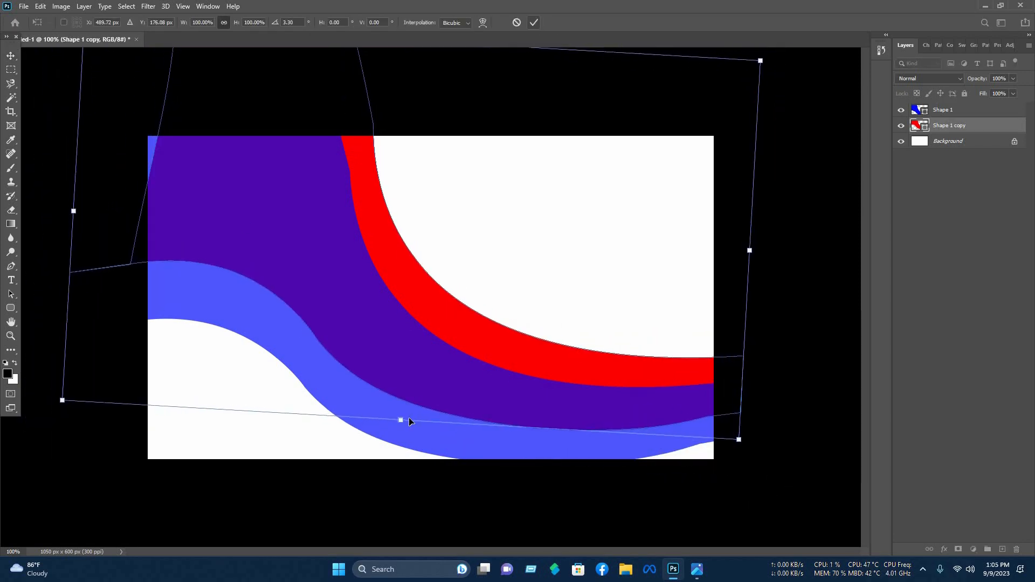
- Warp the red wave's left and right sides
right_click(494, 404)
key("Return")
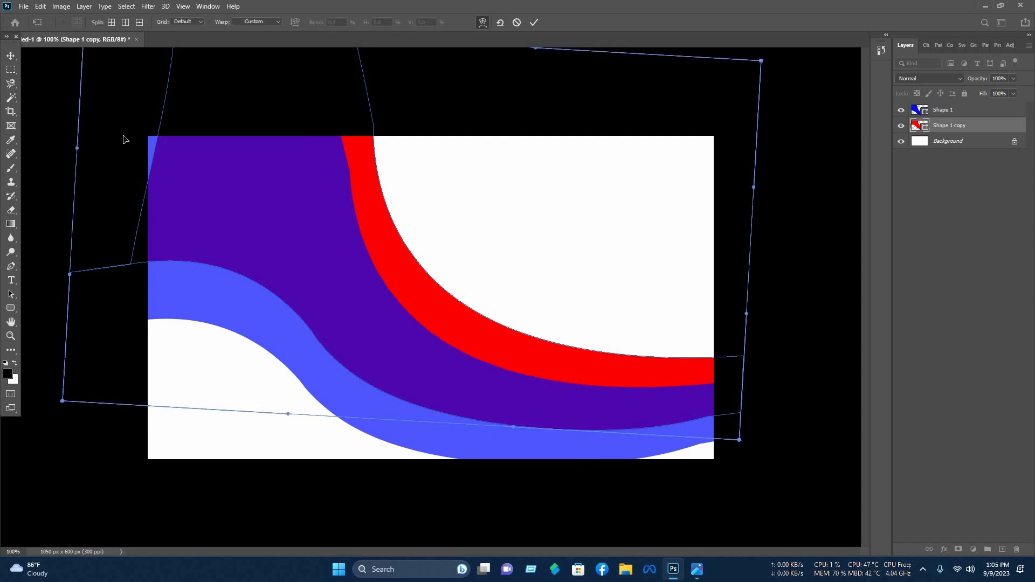
left_click_drag(123, 137, 134, 118)
left_click_drag(746, 223, 702, 283)
left_click(745, 507)
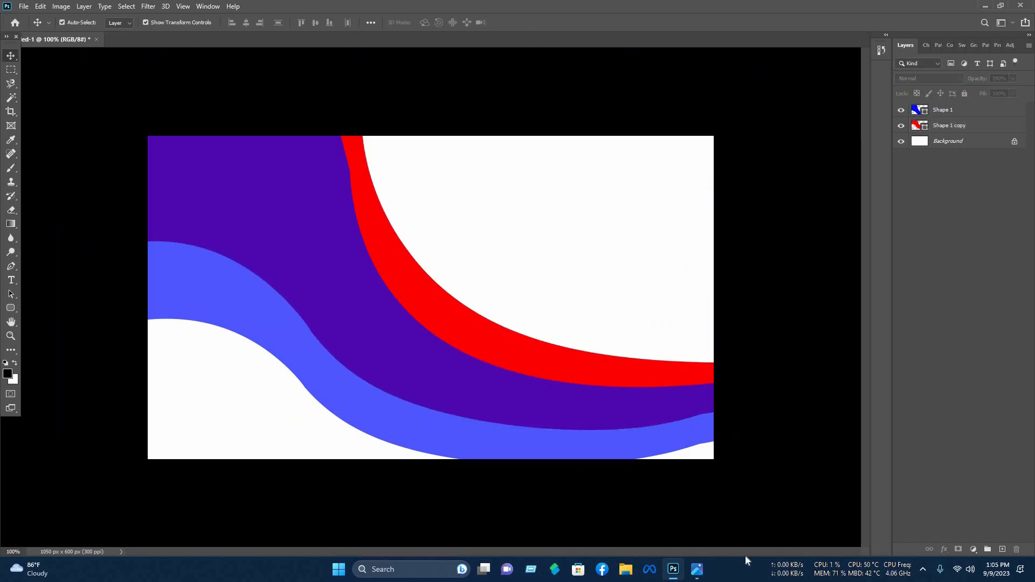
- Re-enter the red wave's warp and bend its right end further
left_click_drag(641, 380, 653, 379)
key("ctrl+t")
left_click_drag(210, 243, 205, 234)
key("Return")
left_click(647, 372)
key("ctrl+t")
left_click_drag(743, 286, 668, 349)
left_click_drag(743, 148, 272, 528)
scroll(303, 435, "down", 3)
- Refine the red wave's top, right and bottom-right warp curves and commit the warp
left_click_drag(307, 415, 251, 455)
left_click_drag(550, 322, 619, 278)
left_click_drag(252, 455, 167, 563)
left_click_drag(355, 150, 396, 105)
left_click_drag(476, 150, 490, 1)
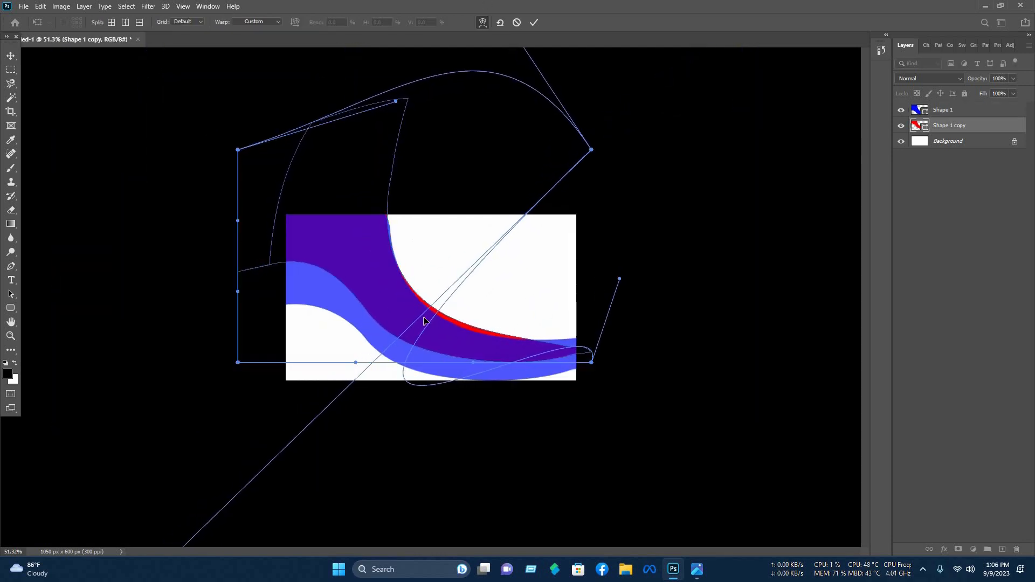
left_click_drag(592, 362, 593, 348)
left_click_drag(473, 362, 453, 395)
left_click_drag(395, 101, 388, 95)
left_click(534, 23)
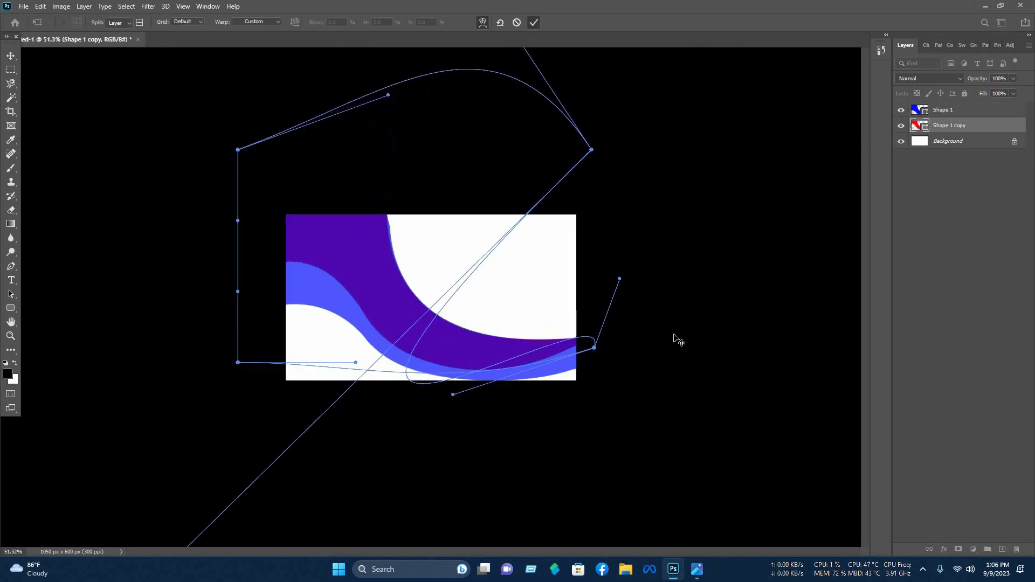
- Move both waves slightly up and right and scale them to about 101%
scroll(674, 335, "up", 3)
left_click(516, 399)
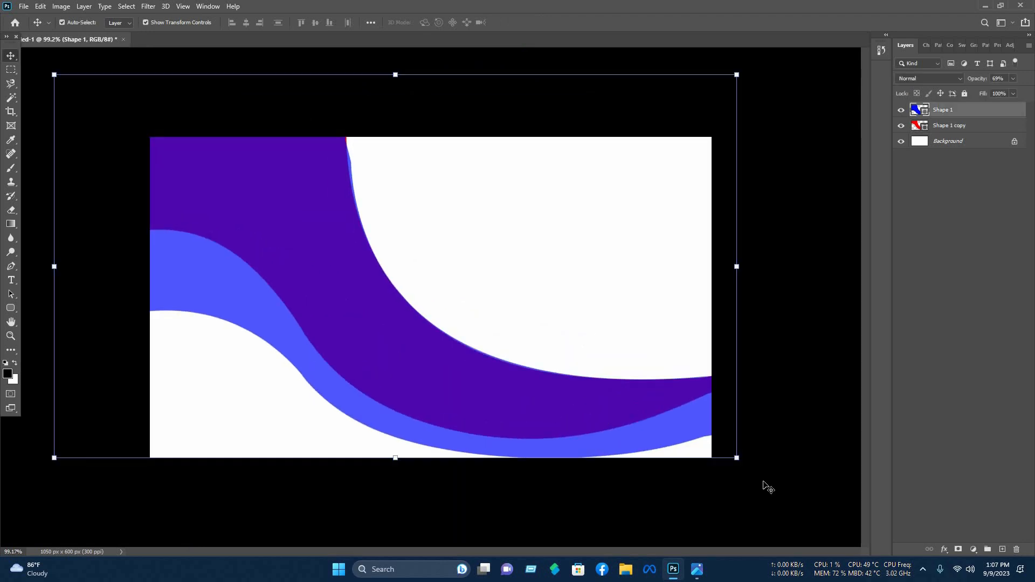
left_click_drag(764, 483, 400, 292)
left_click_drag(429, 379, 432, 369)
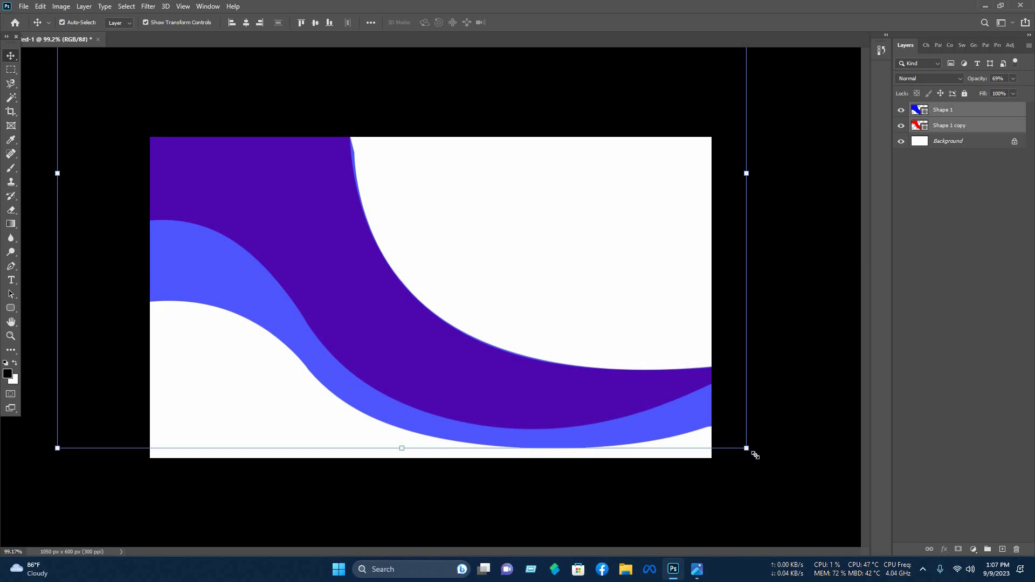
left_click_drag(754, 456, 761, 461)
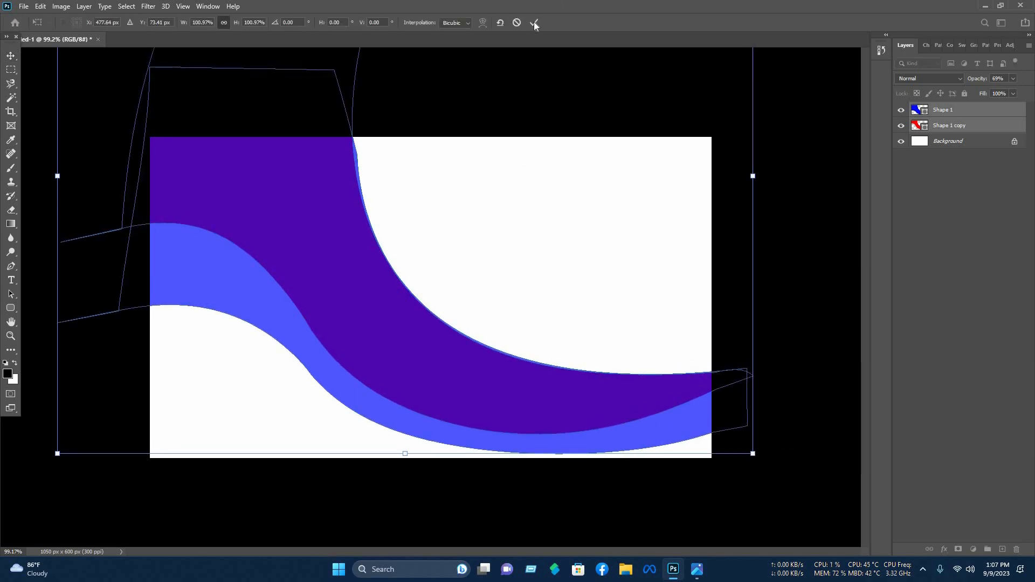
key("Return")
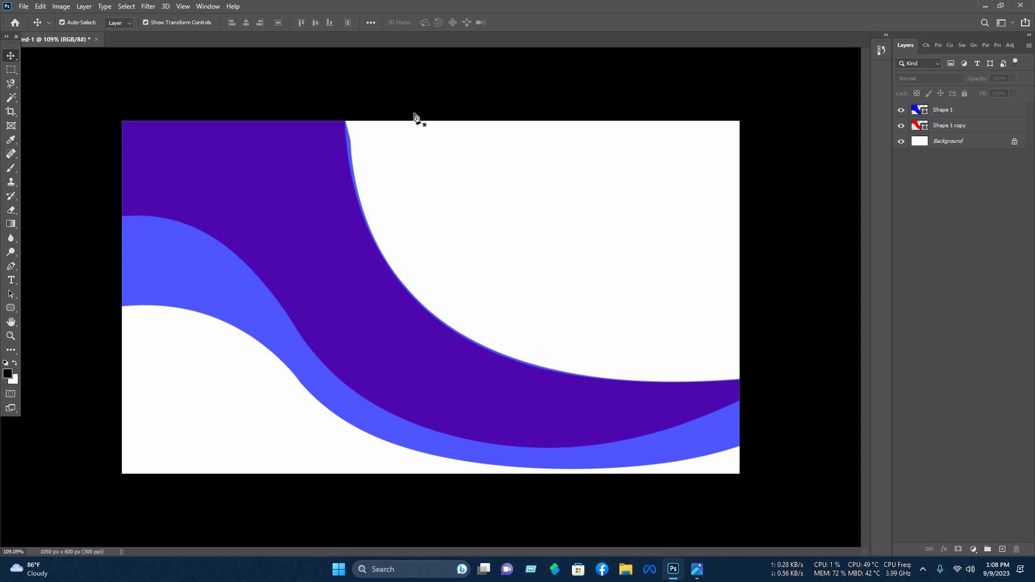
- Pen-draw a curved wedge along the purple edge into the top-left corner and fill it red
left_click(440, 324)
left_click_drag(426, 320, 497, 370)
left_click_drag(466, 331, 456, 351)
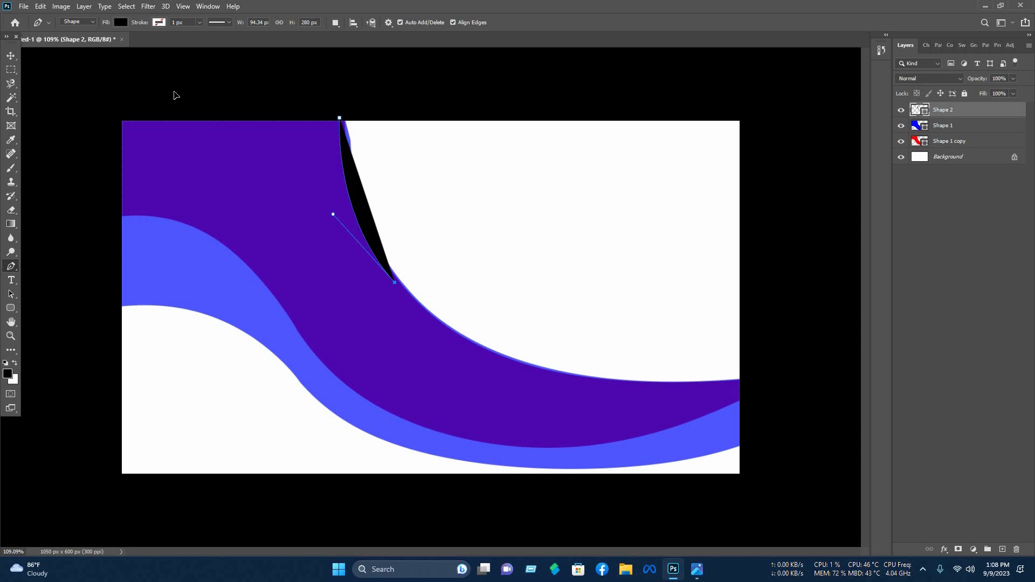
left_click_drag(196, 119, 160, 224)
scroll(240, 137, "down", 5)
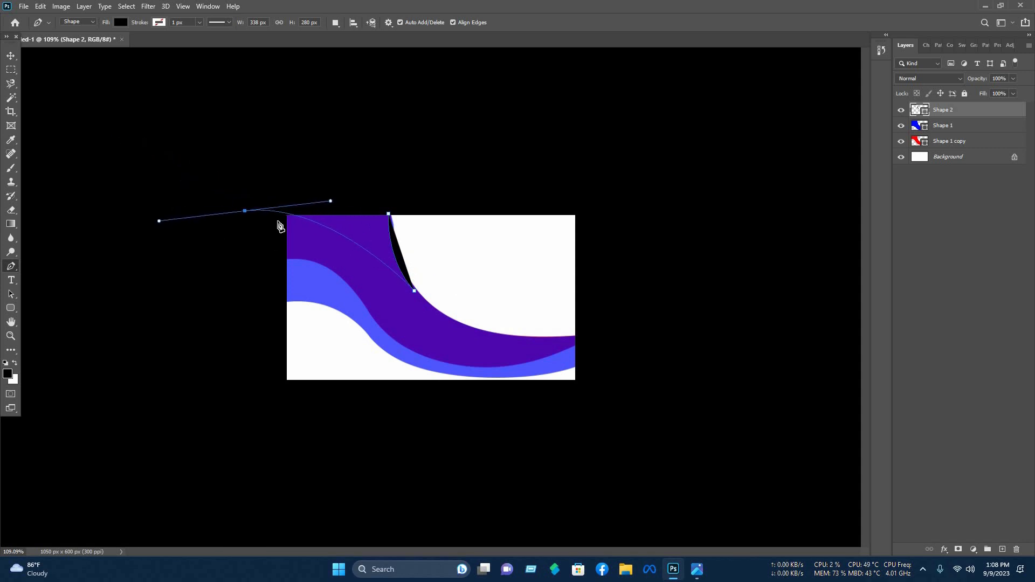
left_click(380, 147)
left_click(395, 184)
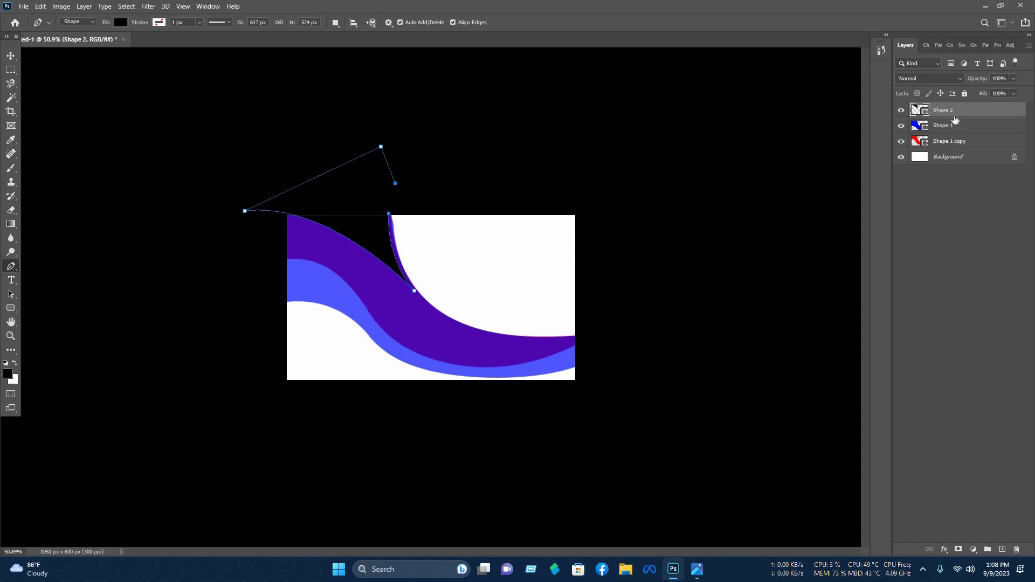
left_click(760, 161)
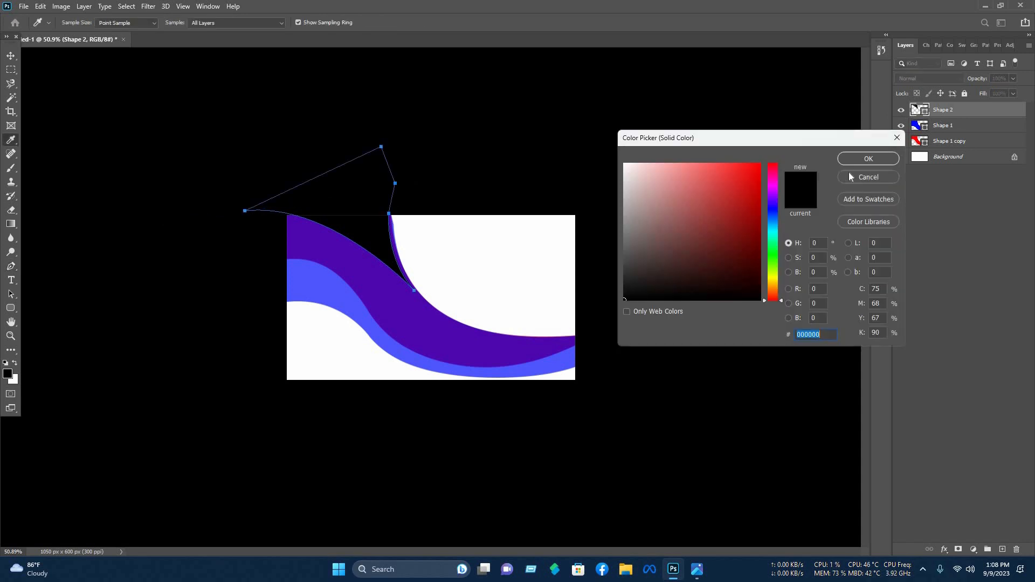
left_click(876, 158)
left_click(523, 88)
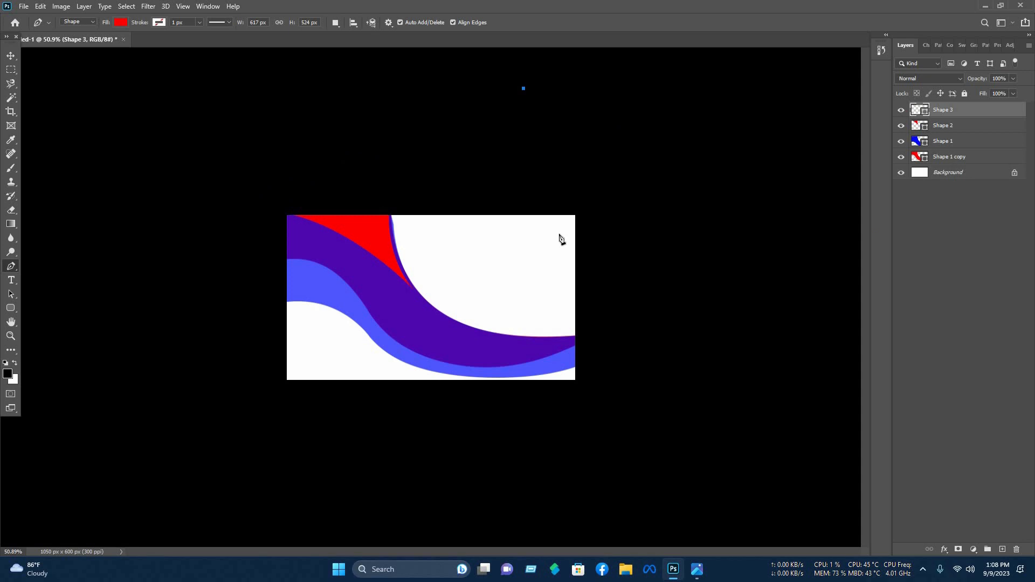
- With the card fit to screen, move both wave layers up about 56 px
key("ctrl+0")
key("v")
left_click(529, 432)
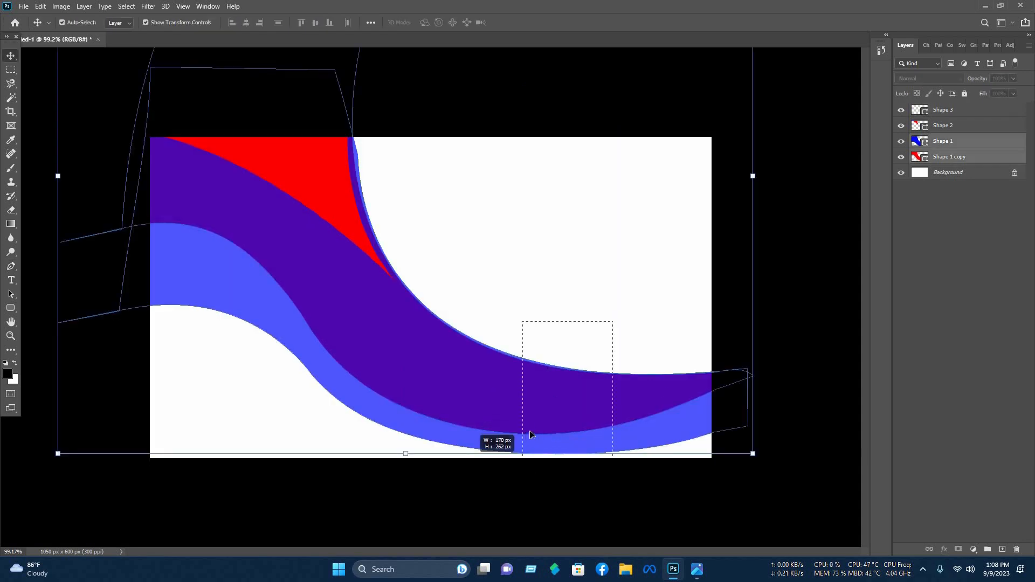
left_click_drag(497, 421, 455, 375)
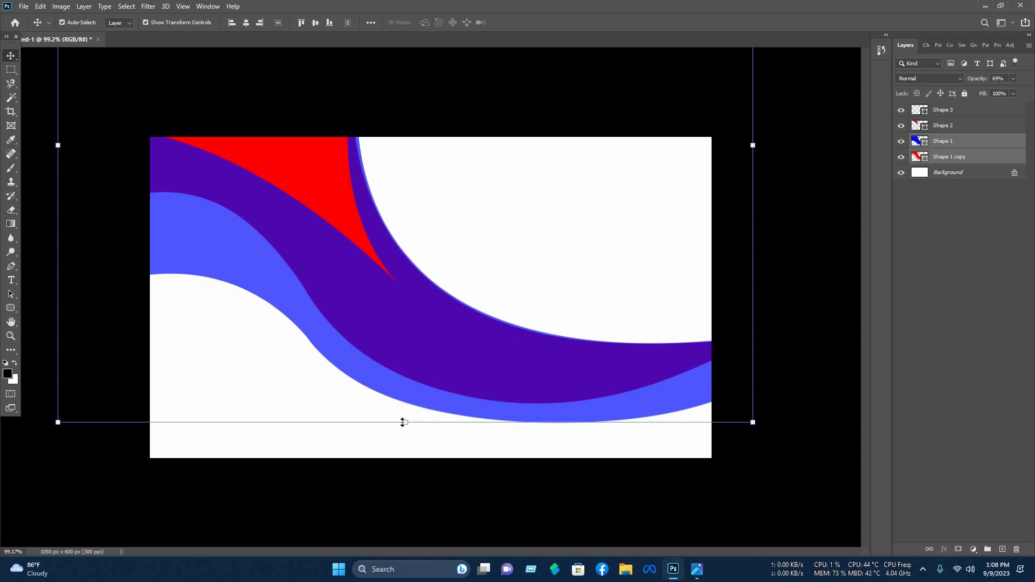
- Stretch both waves to about 105% and nudge them down a few pixels
left_click_drag(403, 450, 404, 450)
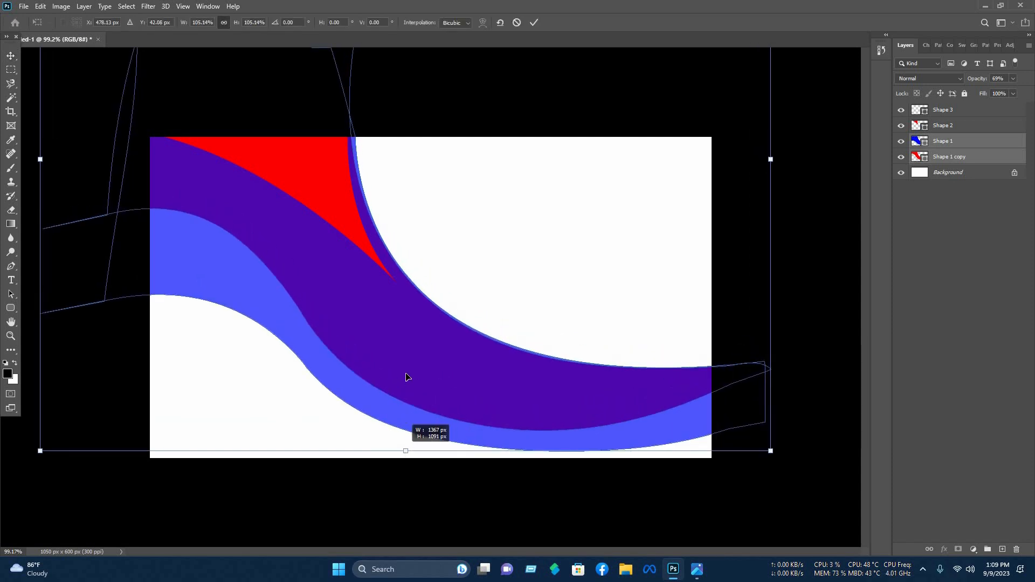
left_click_drag(407, 376, 406, 379)
key("Down")
key("Down")
key("Down")
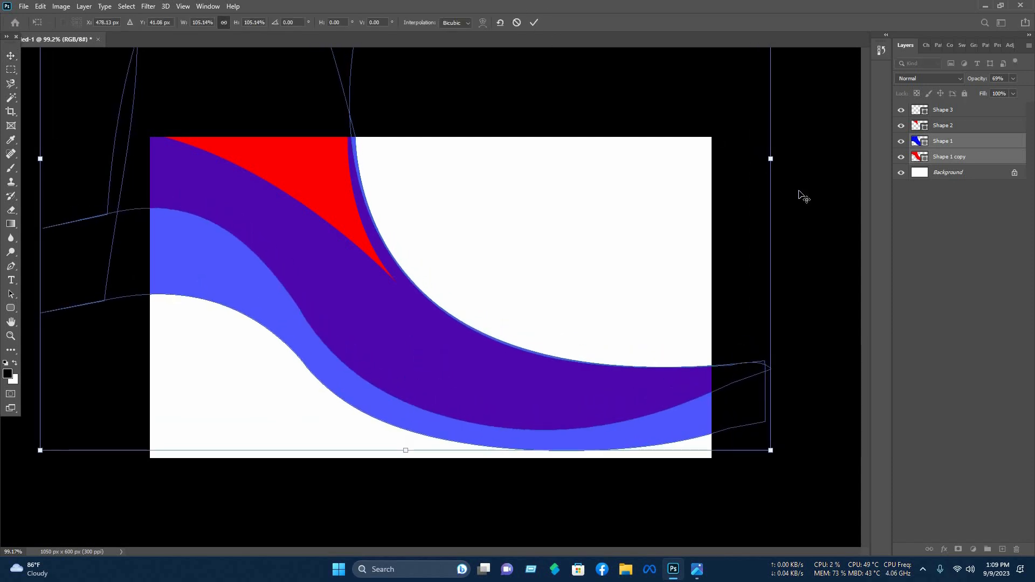
key("Return")
- Rotate the red wedge about -2.57° so it hugs the purple curve
left_click(380, 264)
left_click_drag(418, 289, 420, 293)
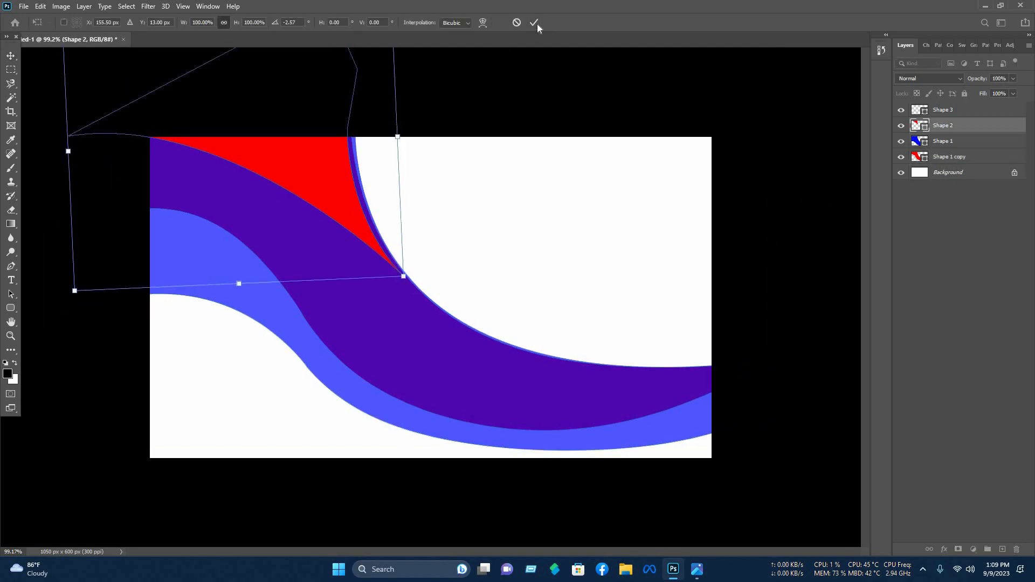
key("Return")
- Pen-draw a shape covering the card's bottom beneath the purple and blue waves
key("p")
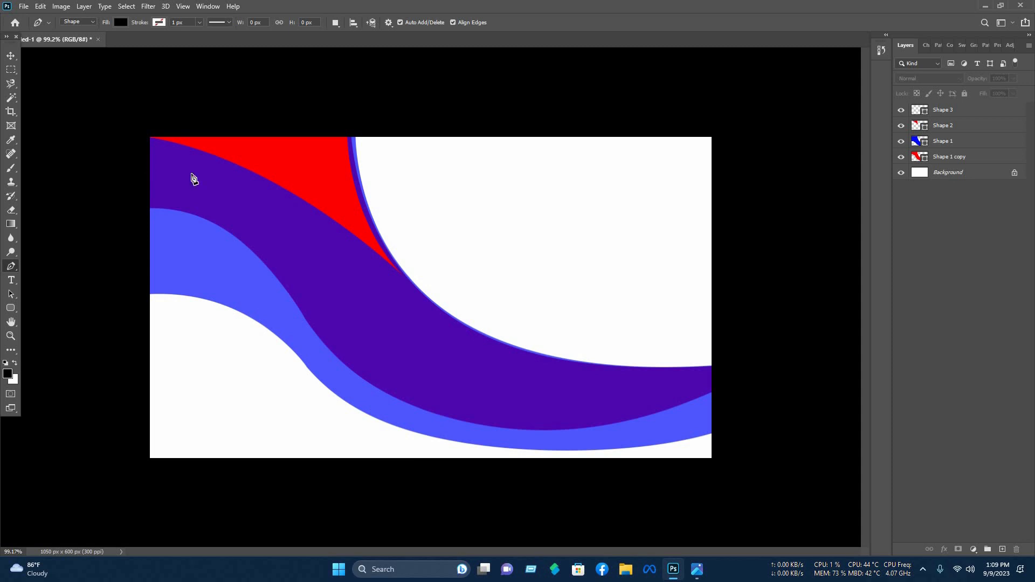
left_click_drag(459, 378, 544, 478)
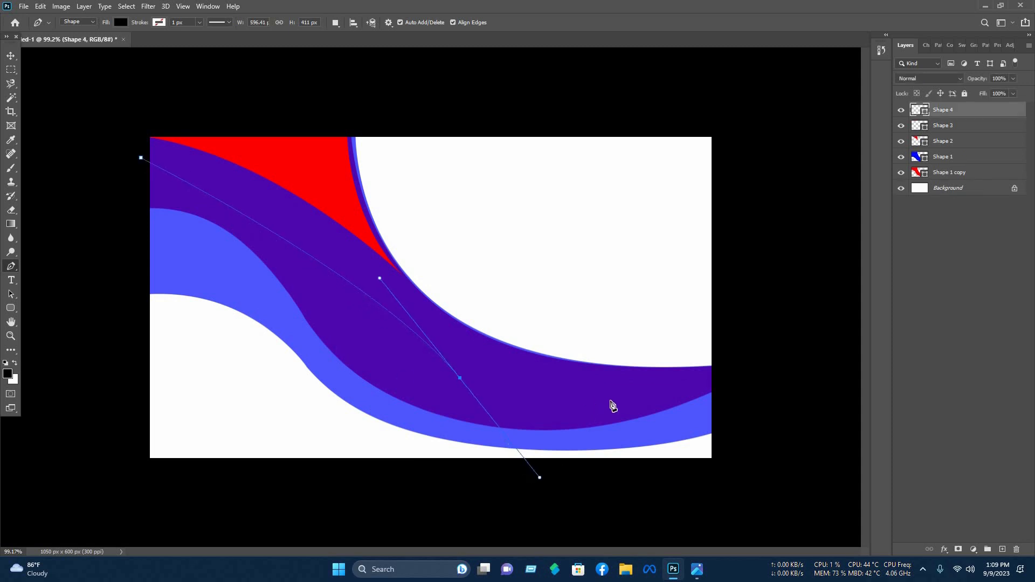
mouse_move(720, 384)
left_mouse_down()
mouse_move(830, 353)
mouse_move(774, 376)
mouse_move(781, 391)
mouse_move(785, 371)
mouse_move(732, 379)
left_mouse_up()
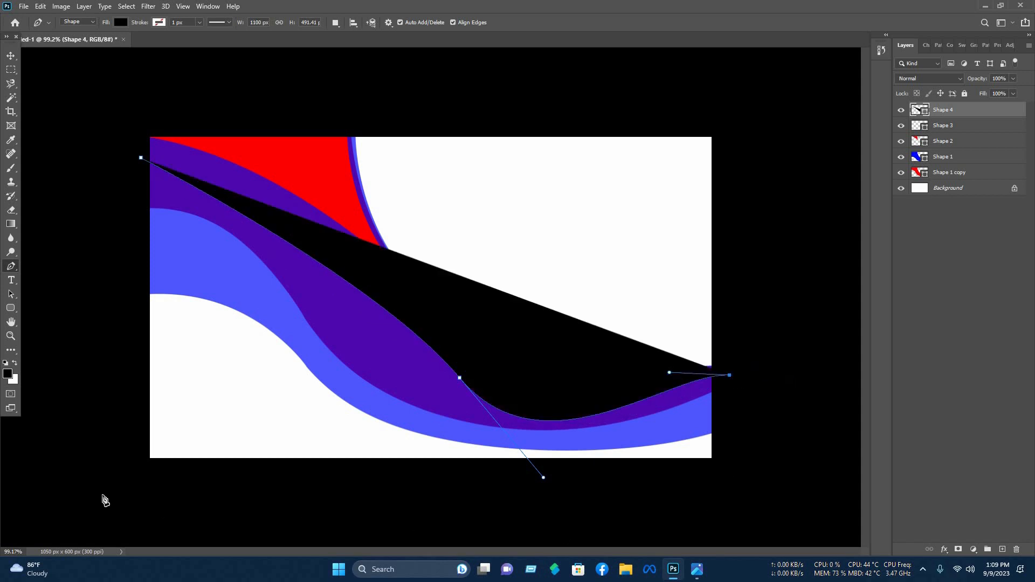
left_click(101, 495)
left_click(122, 153)
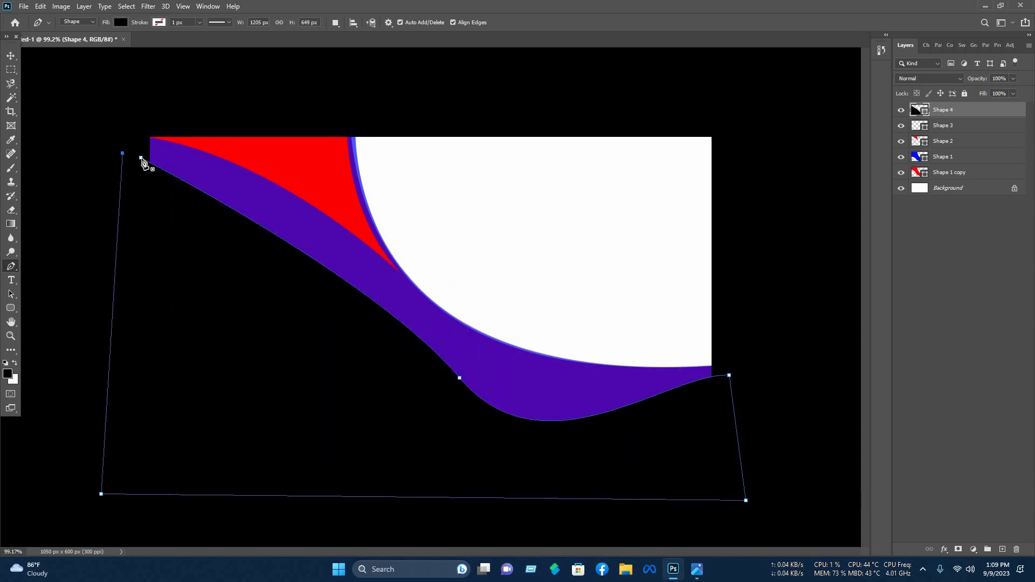
- Move the new shape's layer just above Background and fill it mint green 00ffa8
left_click_drag(957, 180, 957, 181)
left_click(964, 93)
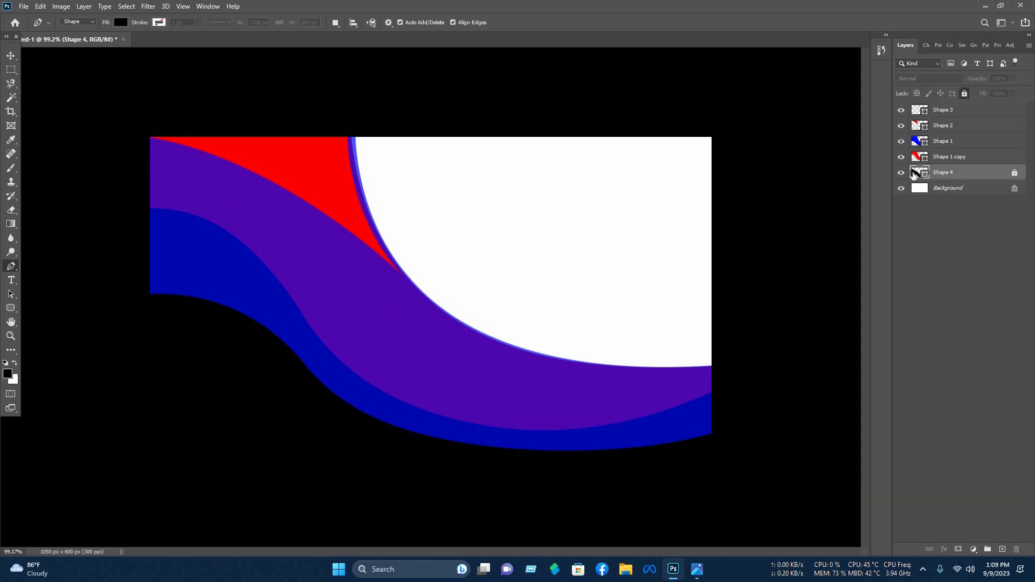
left_click(964, 93)
double_click(916, 172)
left_click_drag(754, 197, 774, 161)
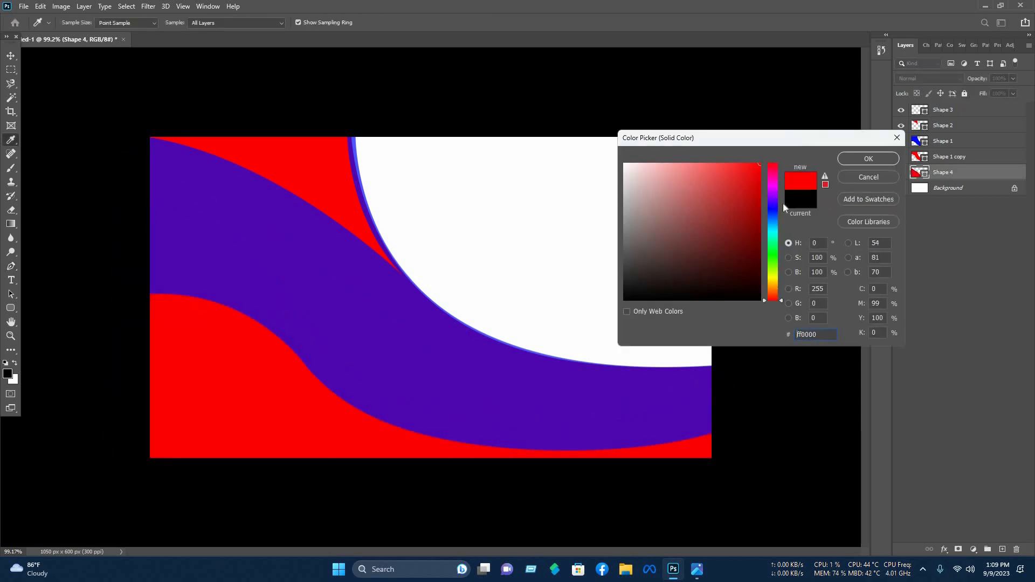
mouse_move(772, 229)
left_mouse_down()
mouse_move(779, 259)
mouse_move(774, 239)
left_mouse_up()
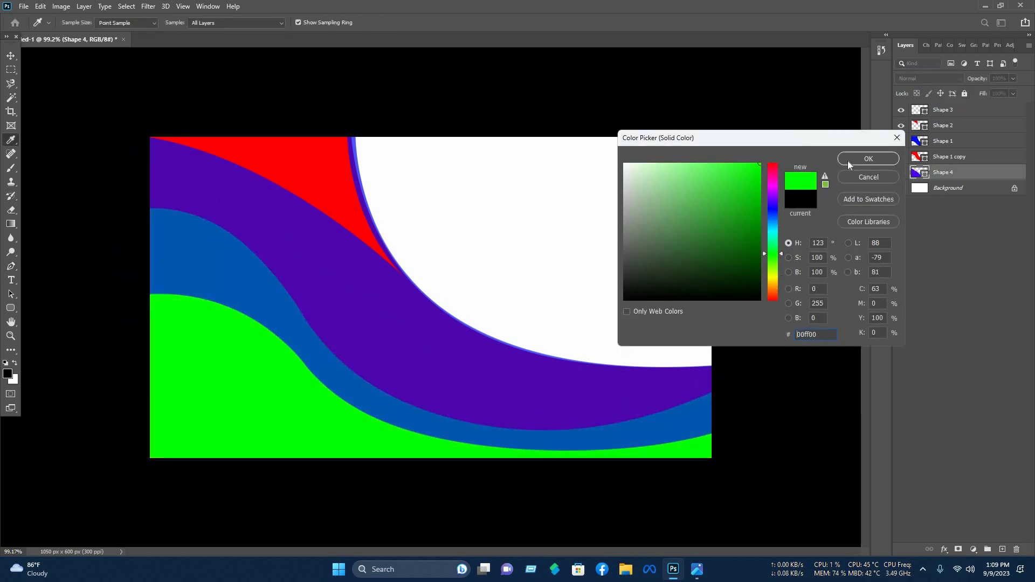
left_click(868, 159)
- Undo an accidental new shape started near the right edge
key("p")
left_click(771, 176)
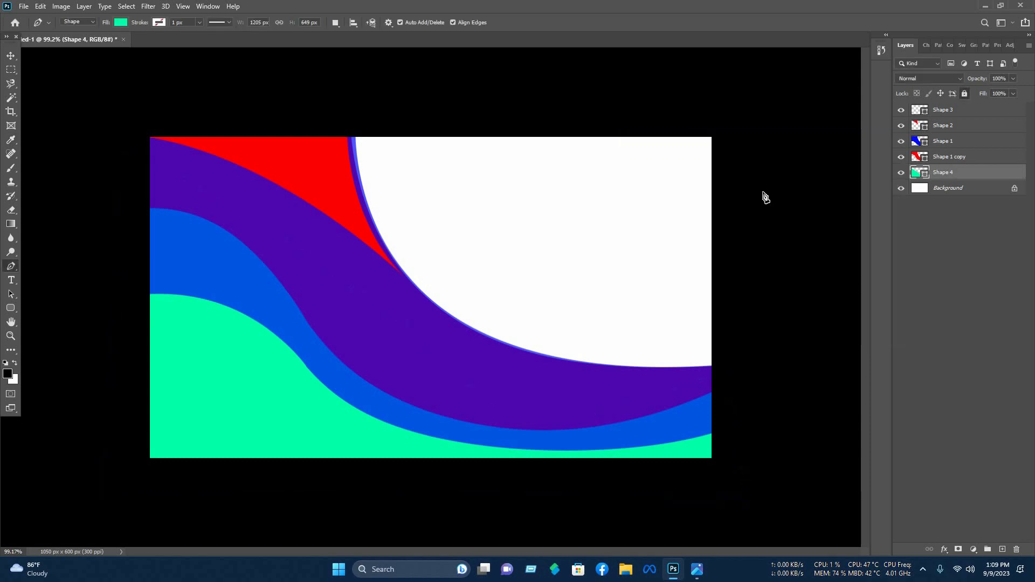
key("ctrl+z")
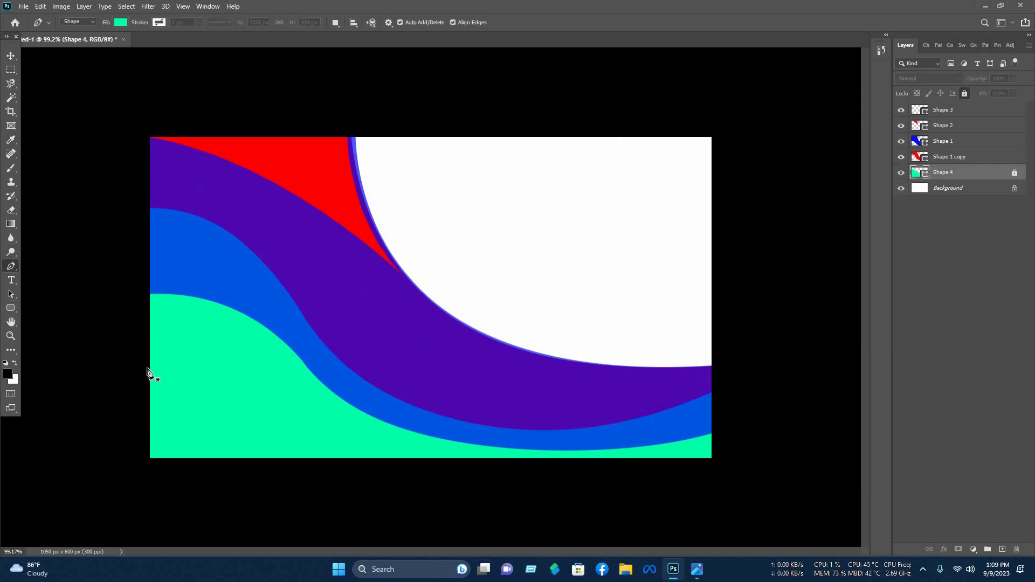
- Pen-draw a closed curved stripe from the left edge across the mint area in the lower-left corner
left_click_drag(294, 305, 407, 298)
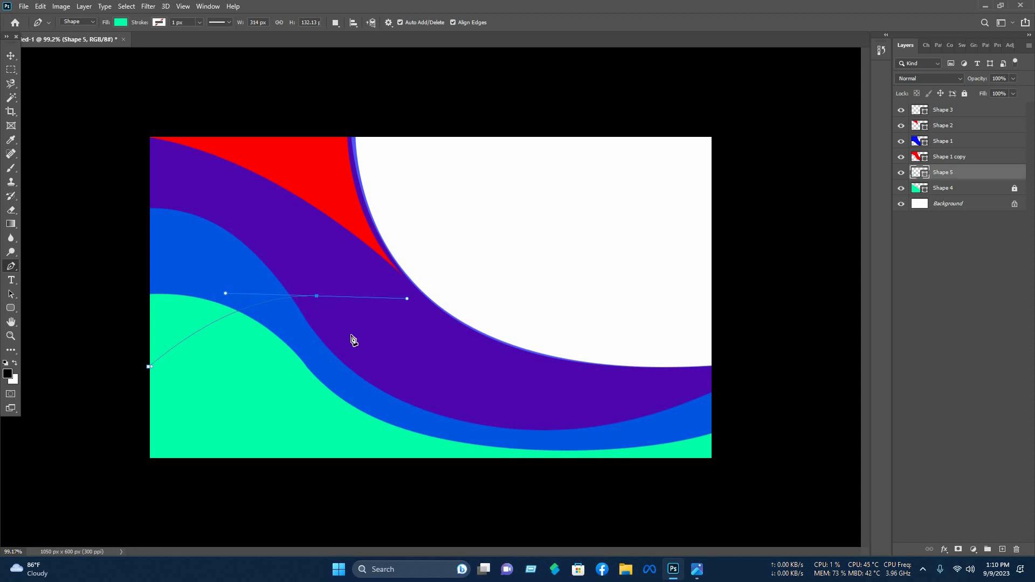
left_click(386, 361)
left_click(169, 458)
left_click_drag(90, 554, 239, 424)
scroll(97, 531, "down", 3)
left_click(226, 462)
left_click(154, 447)
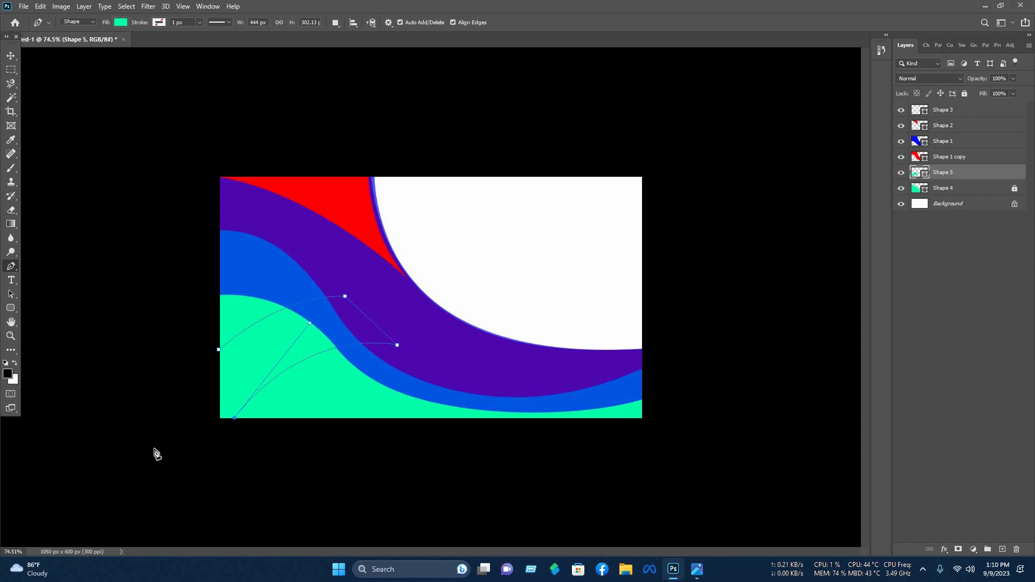
left_click(158, 286)
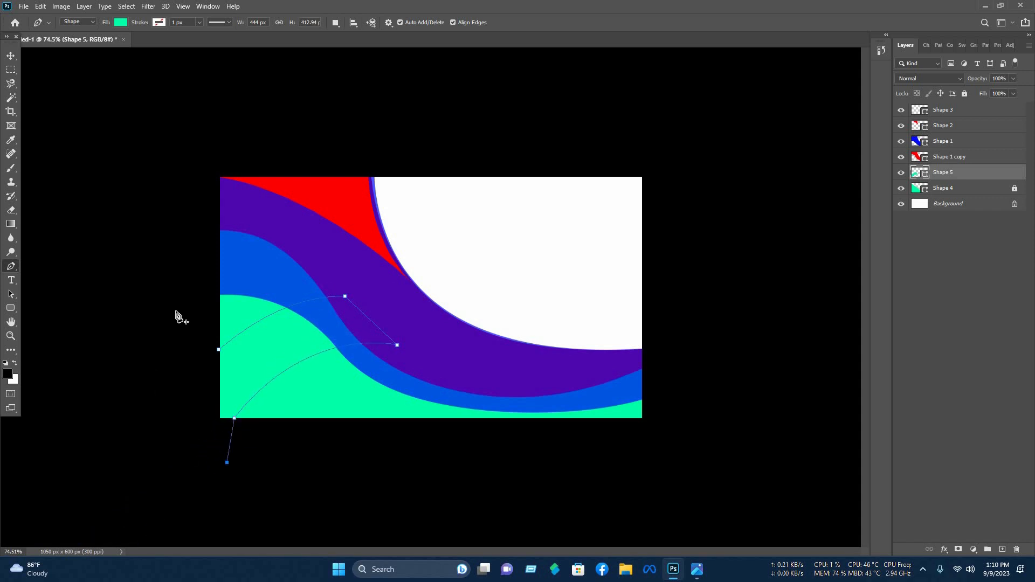
left_click(219, 351)
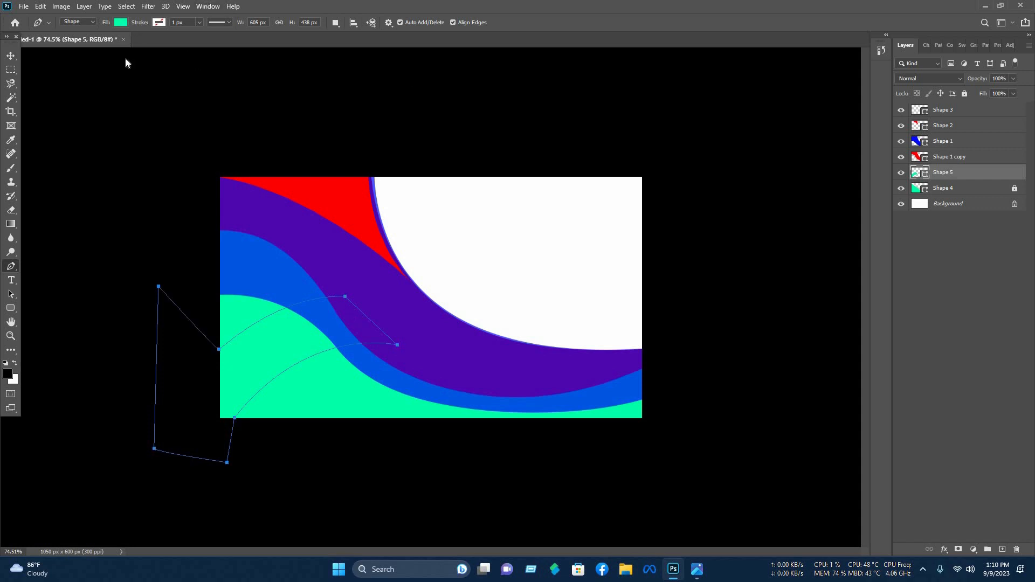
- Fill the stripe white from Recently Used Colors and deselect it
left_click(120, 22)
left_click(110, 80)
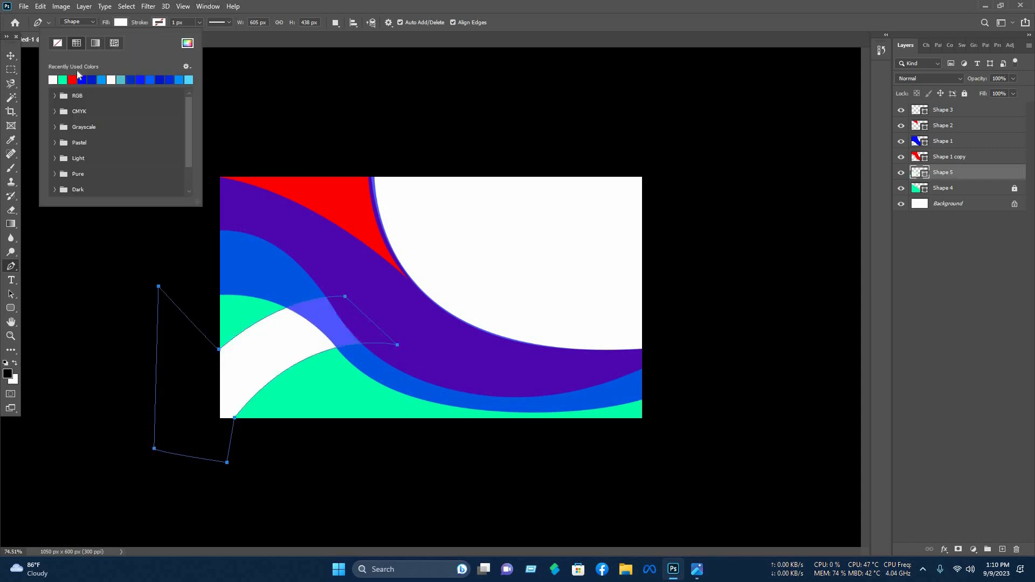
left_click(7, 58)
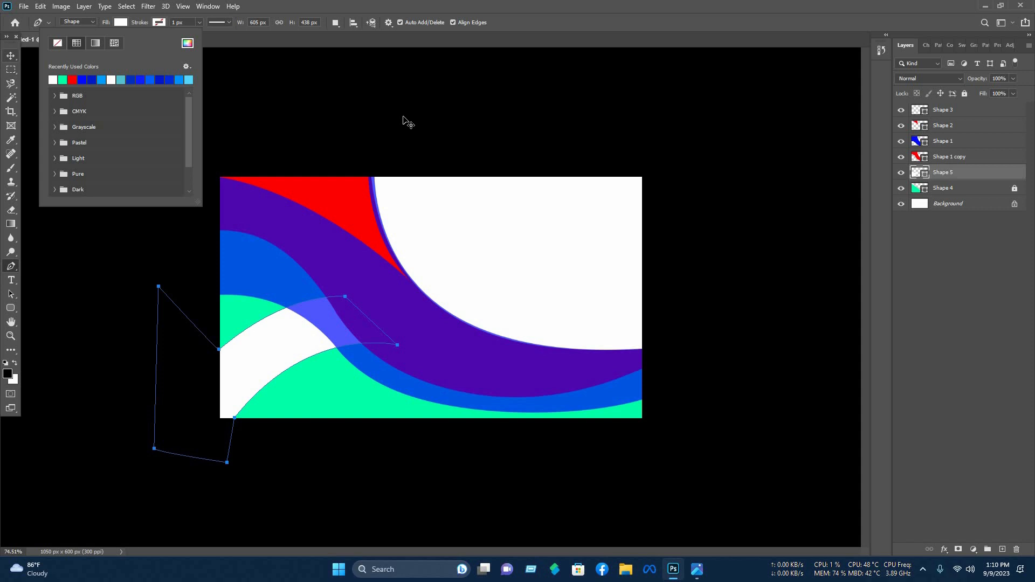
left_click(261, 318)
scroll(261, 316, "up", 4)
scroll(269, 322, "up", 2)
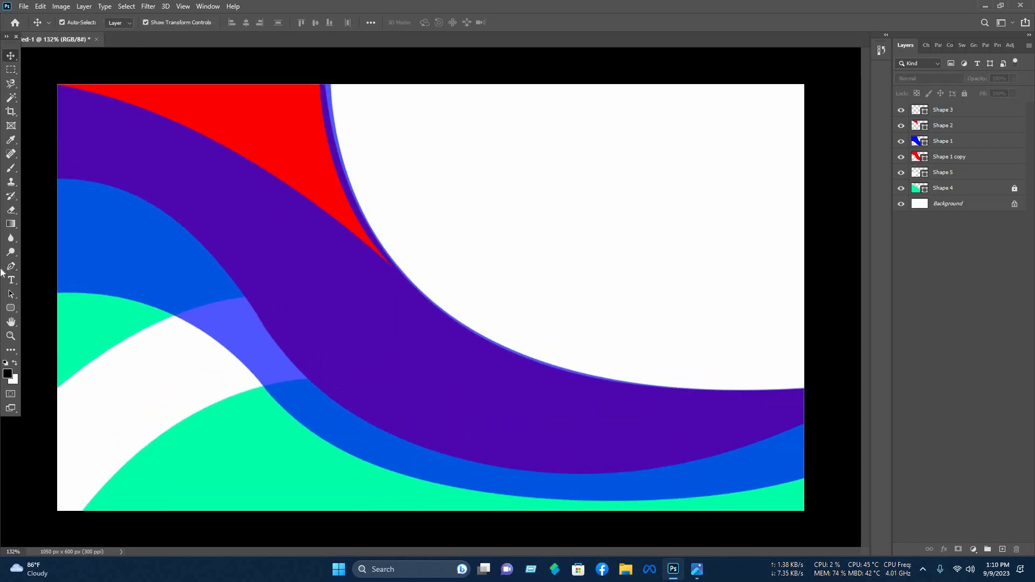
- Pen-draw a closed wave shape along the card's left edge, curving across the blue band
key("p")
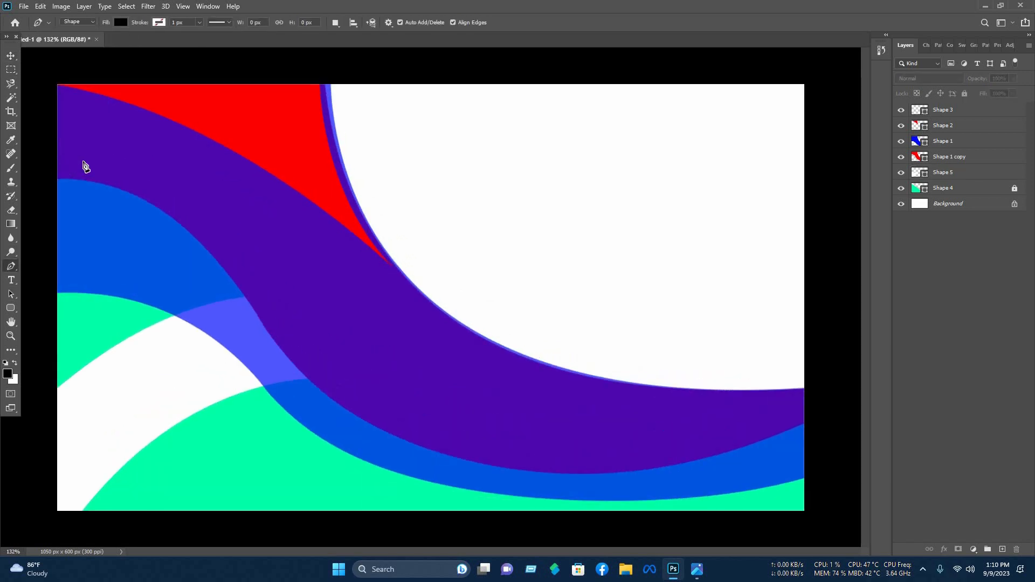
left_click(54, 163)
left_click_drag(256, 290, 320, 414)
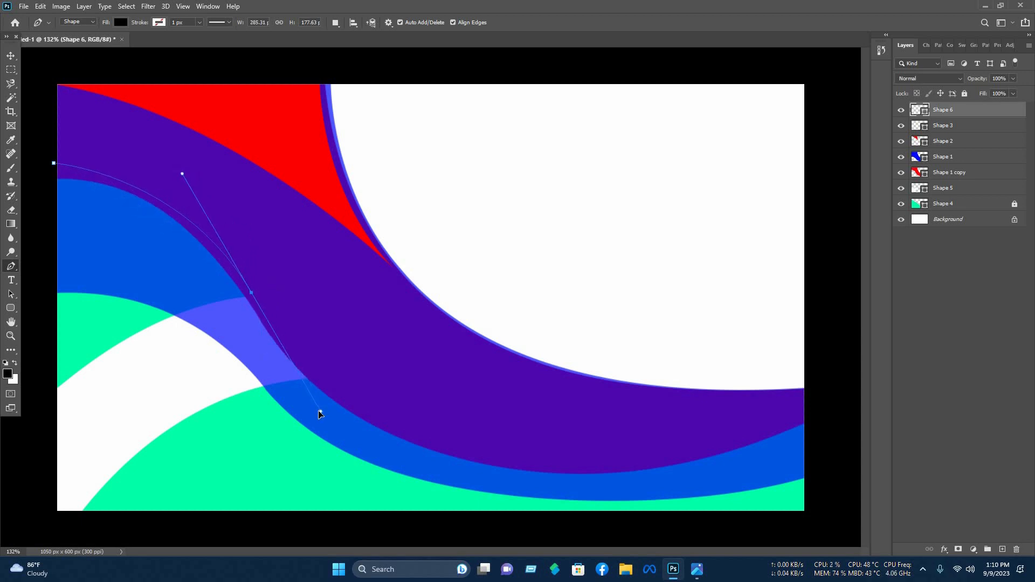
left_click_drag(318, 411, 318, 411)
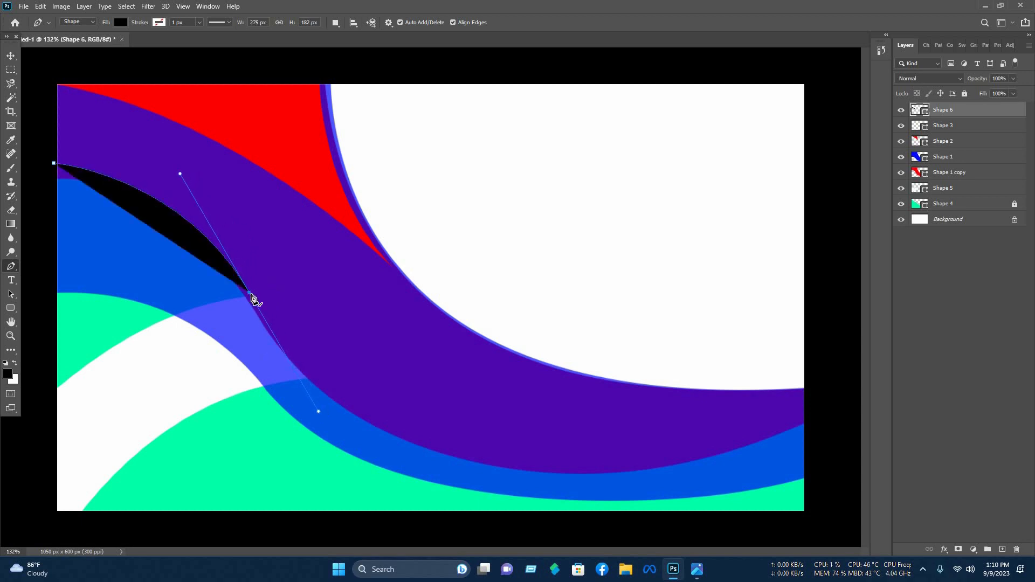
left_click(249, 294)
scroll(211, 302, "up", 4)
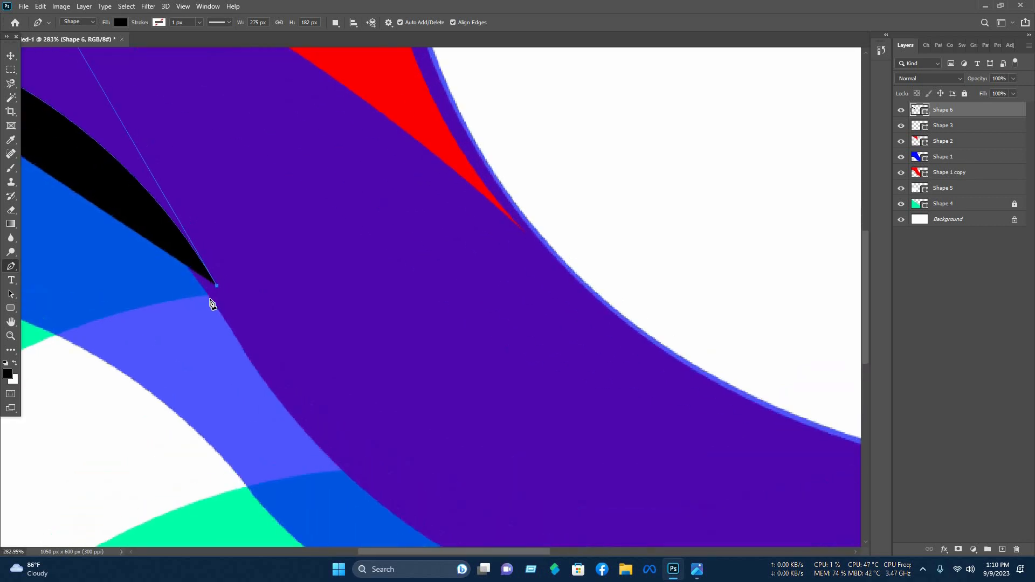
scroll(81, 378, "down", 4)
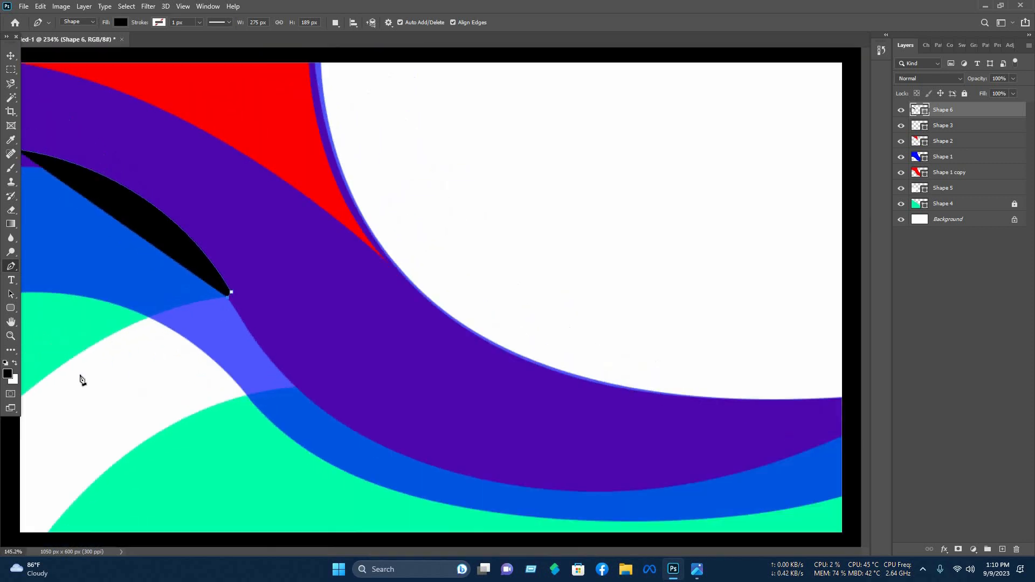
left_click_drag(64, 418, 94, 459)
scroll(95, 459, "down", 5)
left_click(187, 171)
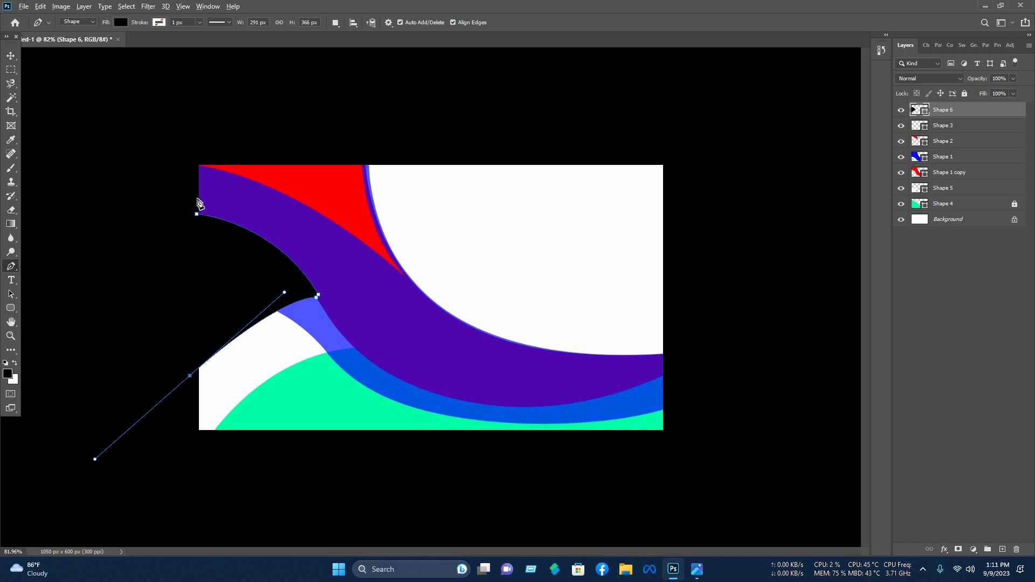
- Fill Shape 6 with a blue swatch and move its layer below Shape 1 copy
left_click(120, 22)
left_click(150, 80)
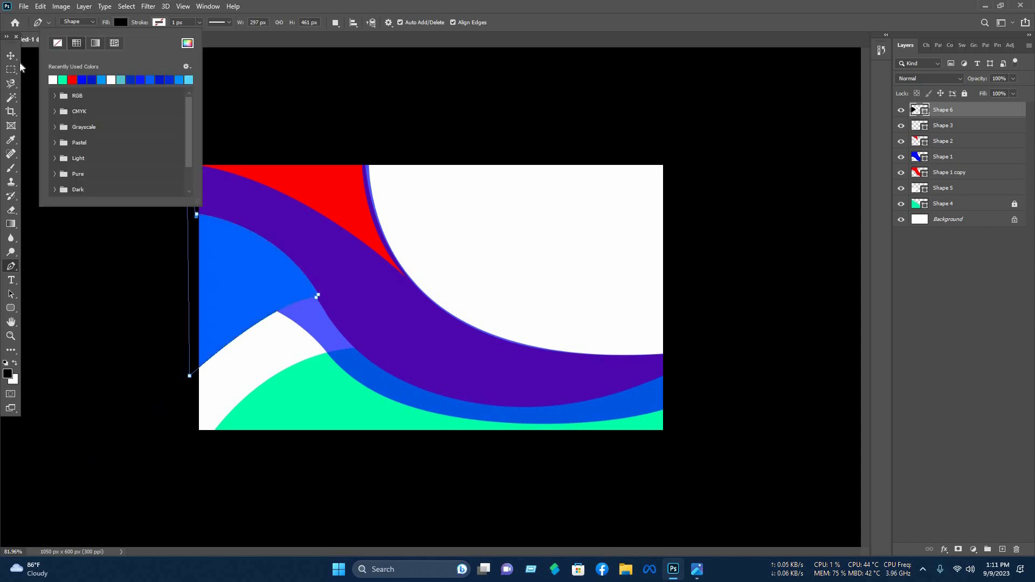
left_click(10, 56)
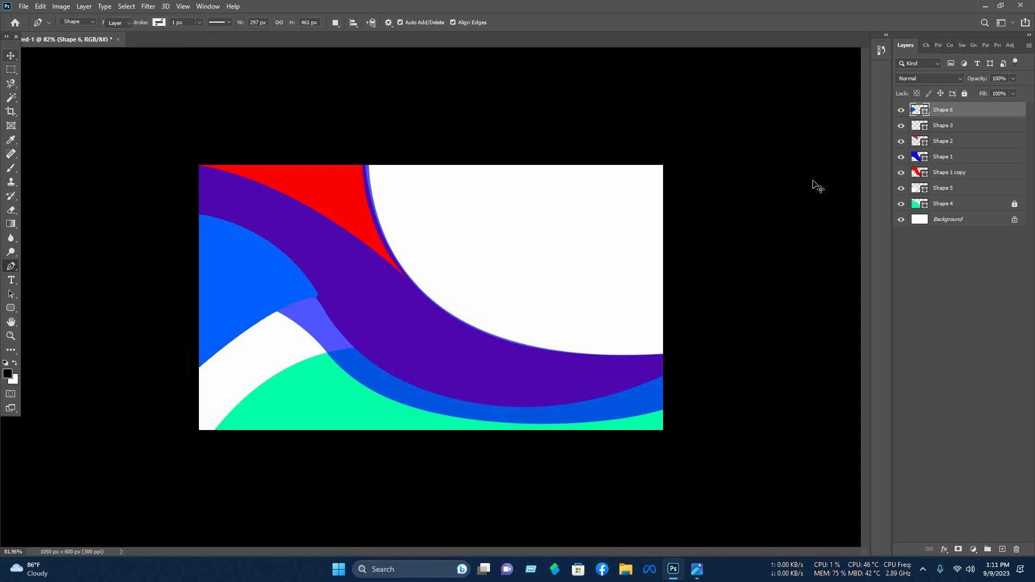
left_click_drag(980, 113, 970, 182)
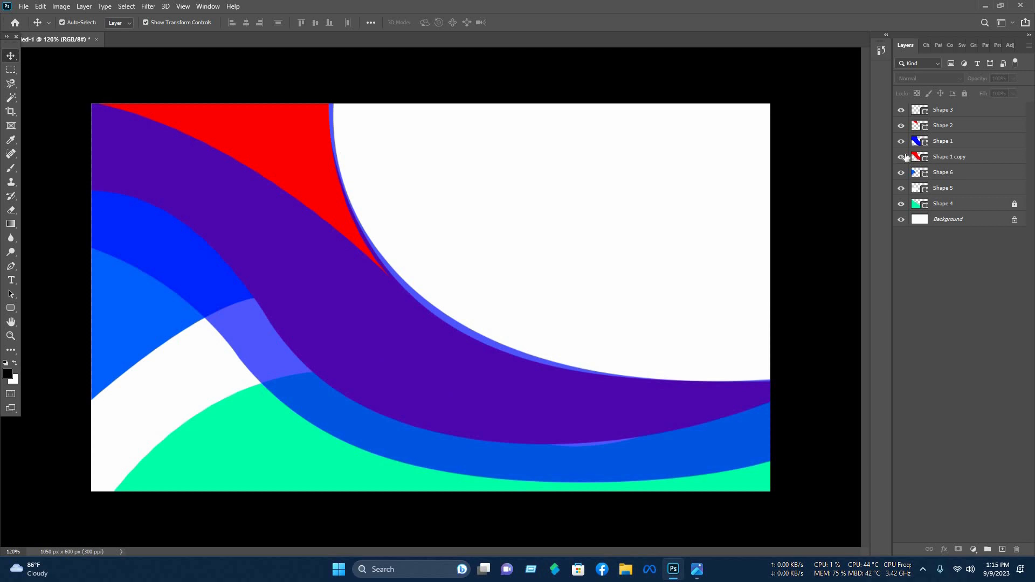
- Recolour Shape 1 copy to dark red and Shape 1 from blue to red
left_click(907, 157)
left_click(900, 141)
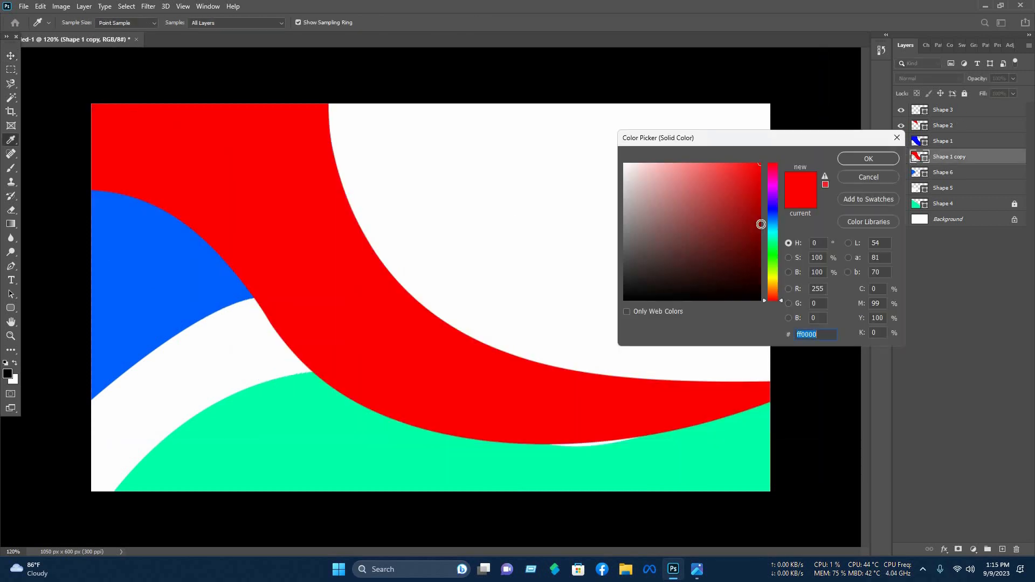
left_click_drag(759, 225, 767, 201)
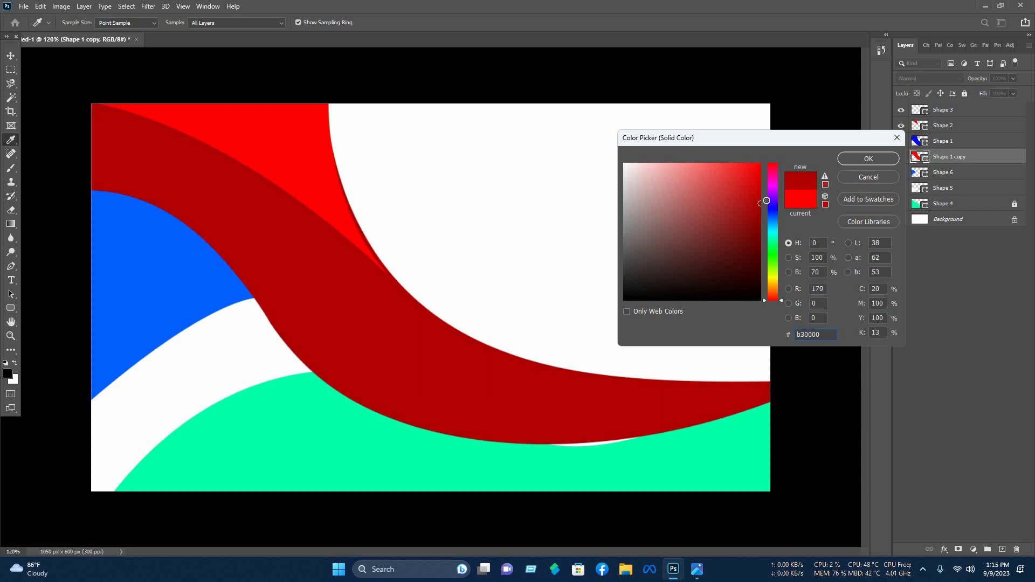
left_click(846, 157)
left_click(897, 143)
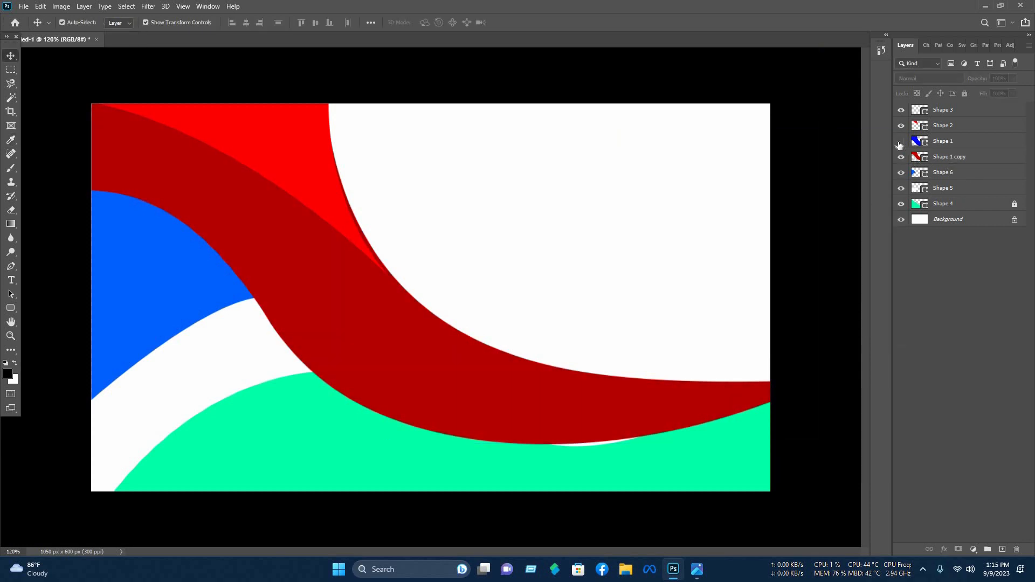
left_click(901, 141)
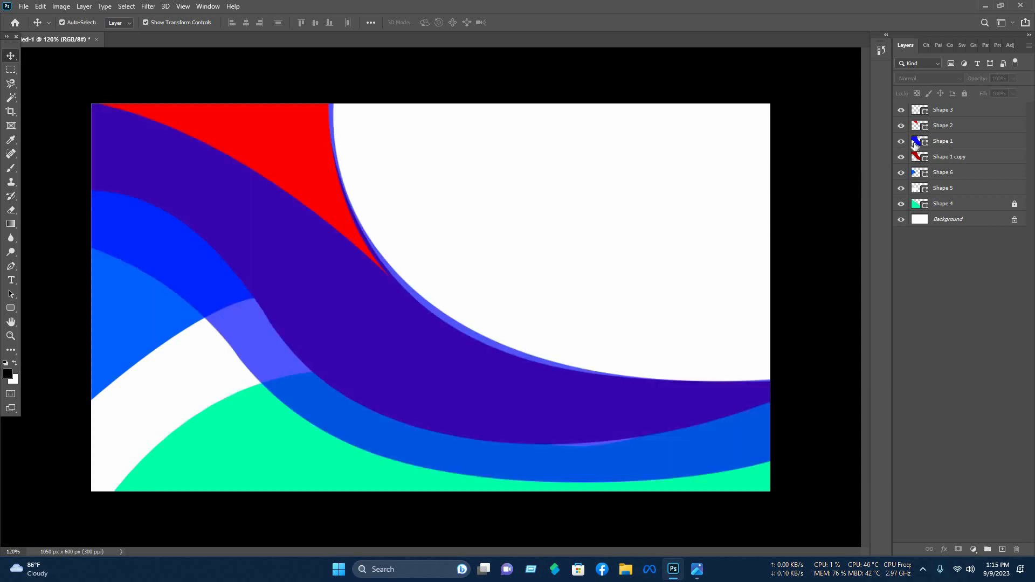
left_click(914, 144)
left_click_drag(773, 184, 773, 163)
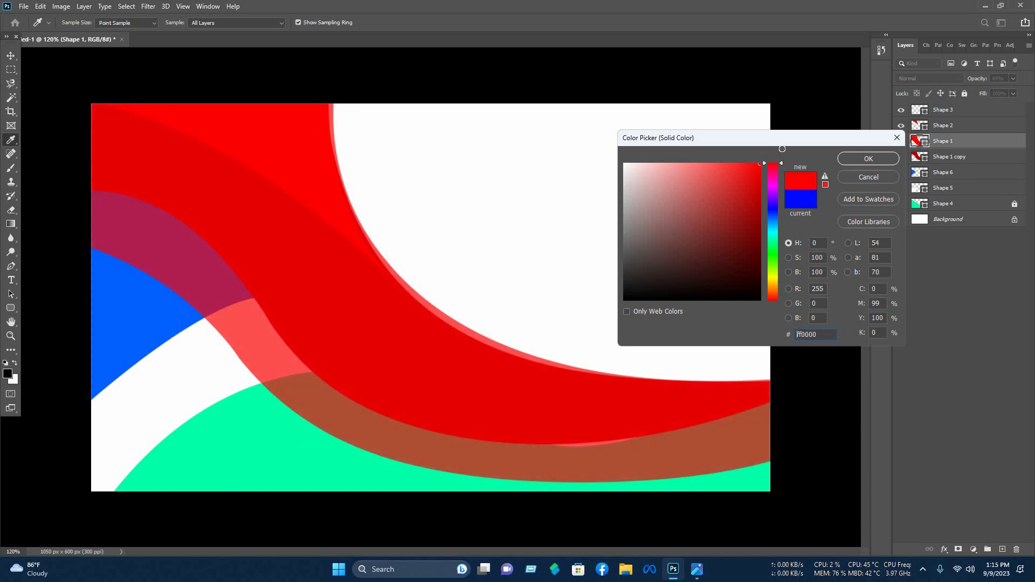
left_click(868, 158)
- Give the Shape 2 wave a deeper dark red fill
key("v")
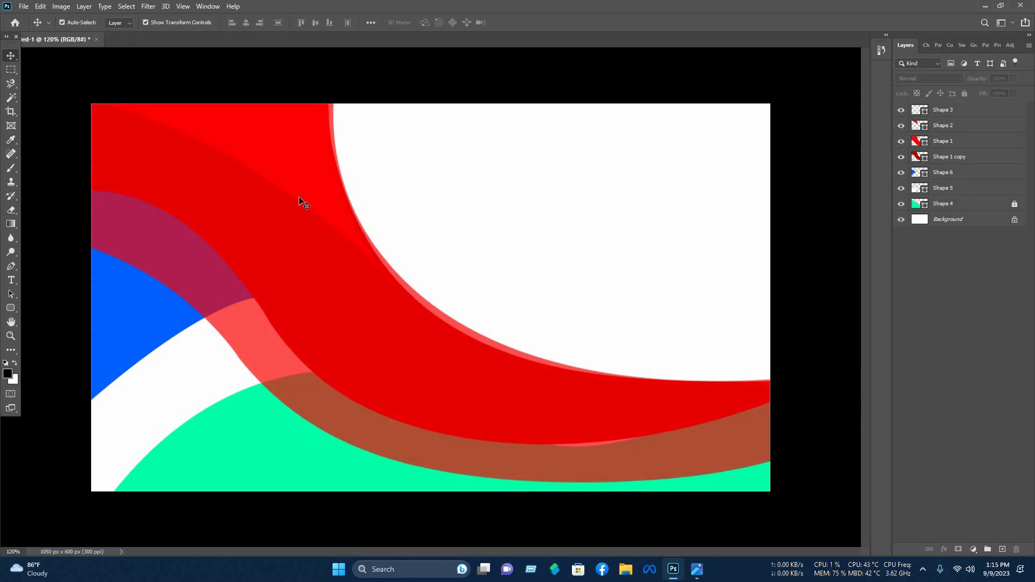
key("ctrl+z")
left_click(917, 125)
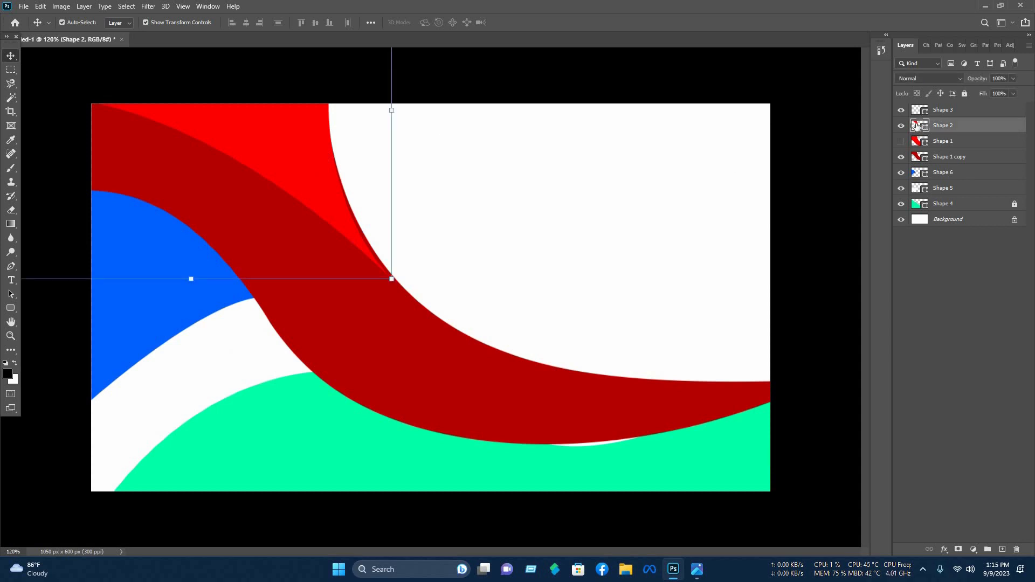
double_click(916, 125)
left_click(756, 214)
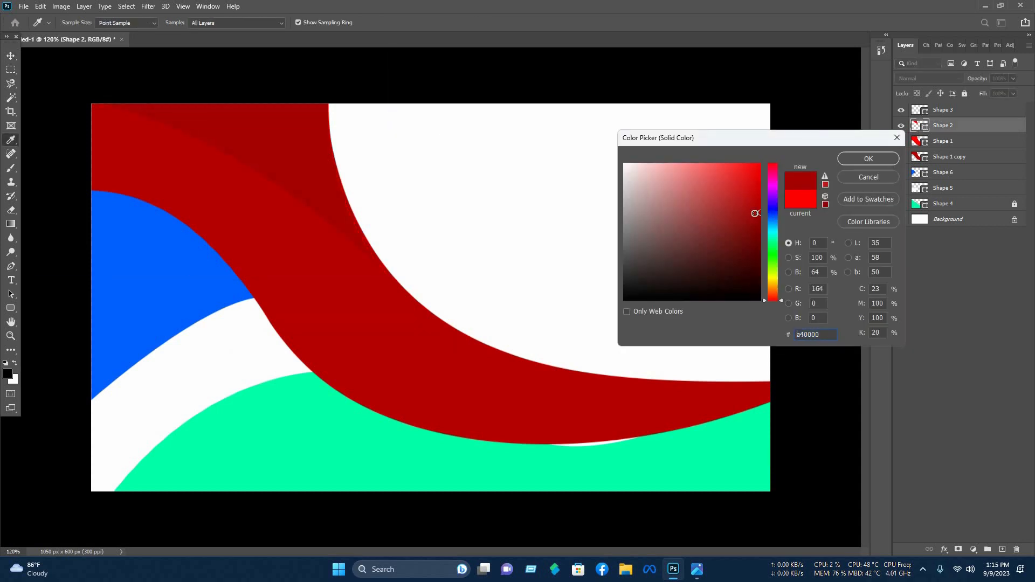
left_click_drag(742, 185, 828, 227)
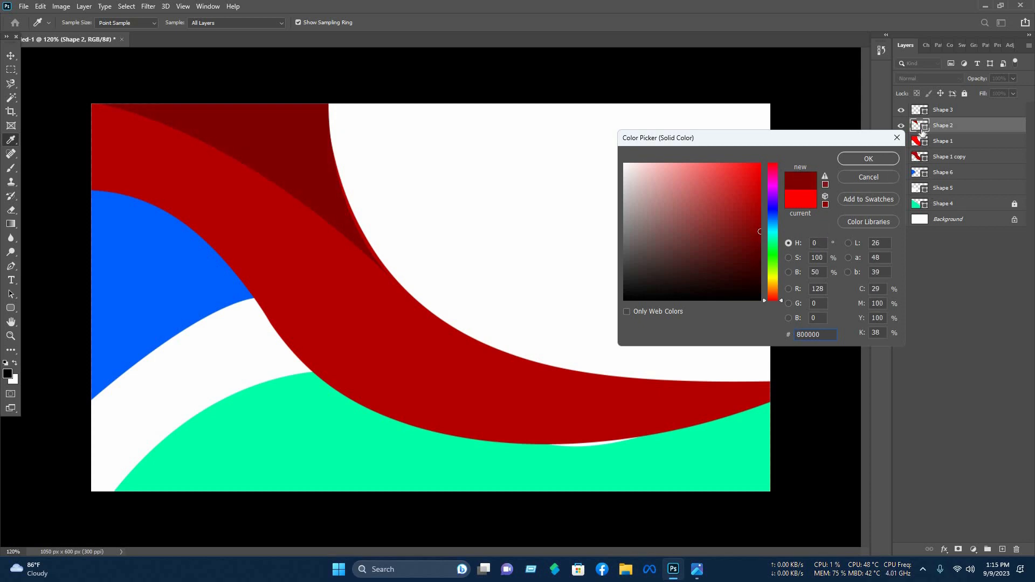
left_click(868, 159)
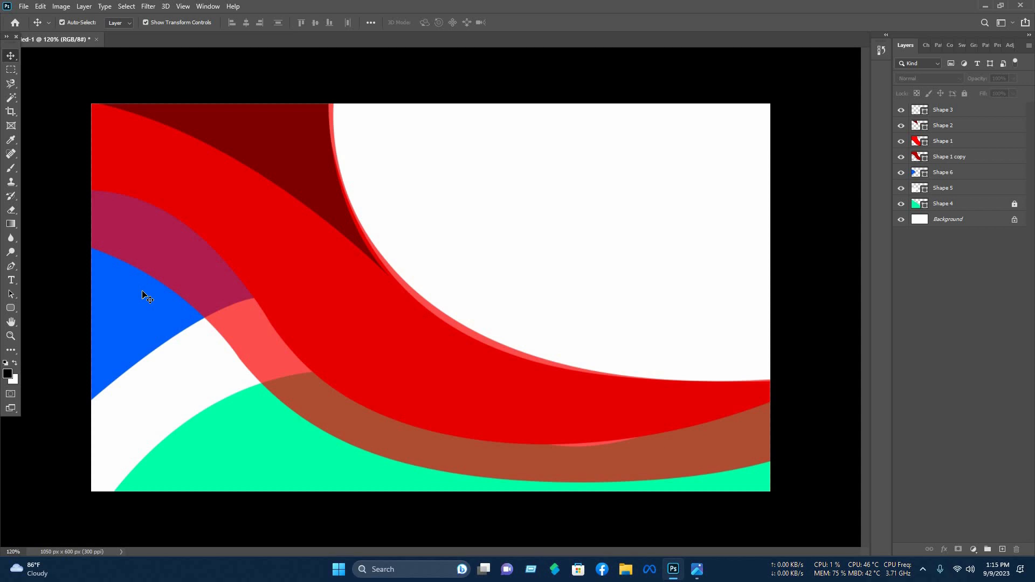
- Recolour Shape 6 from blue to dark red and Shape 5 from white to coral red
left_click(913, 174)
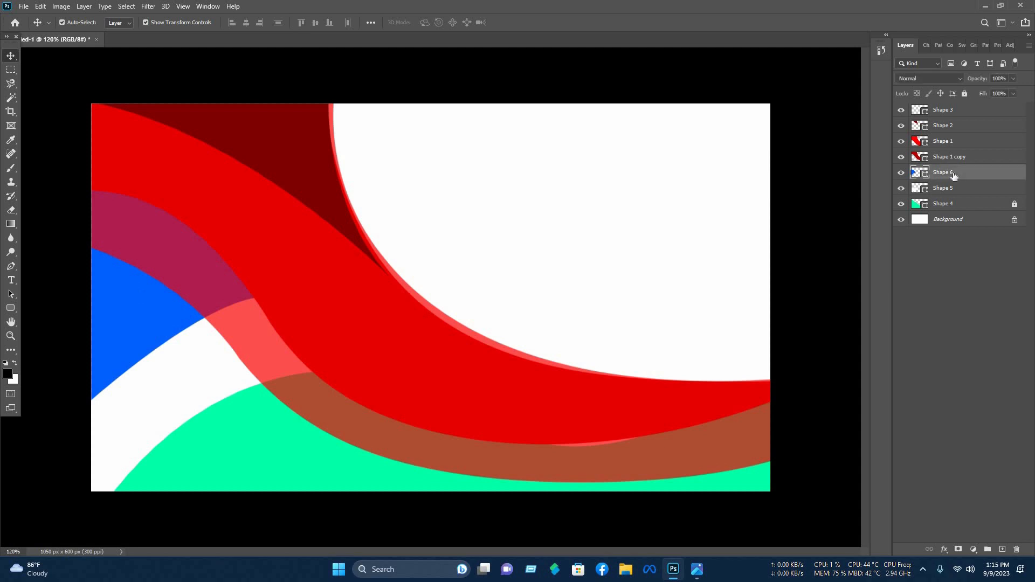
left_click(334, 145)
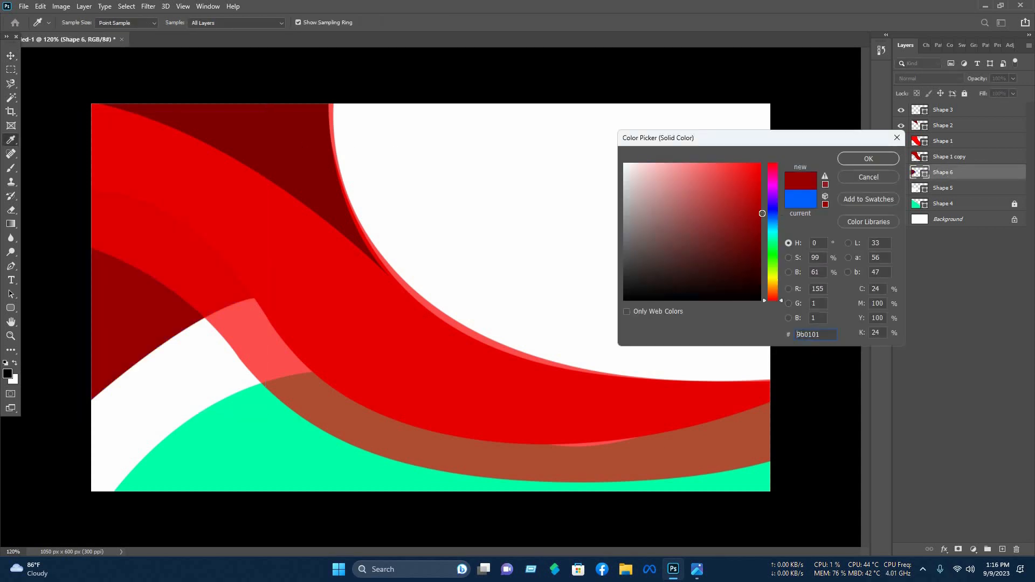
left_click(761, 202)
left_click(868, 159)
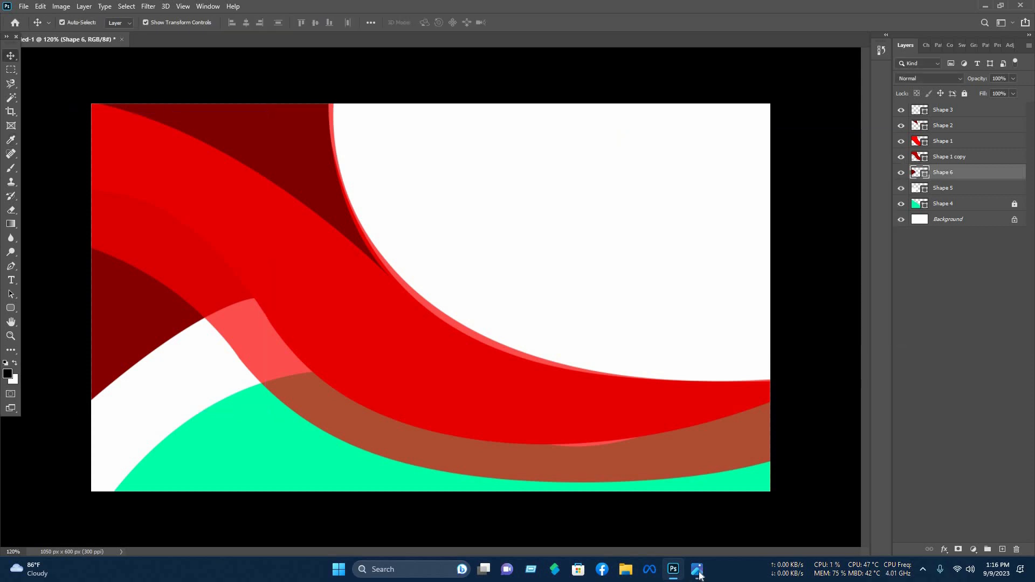
left_click(921, 189)
left_click(385, 326)
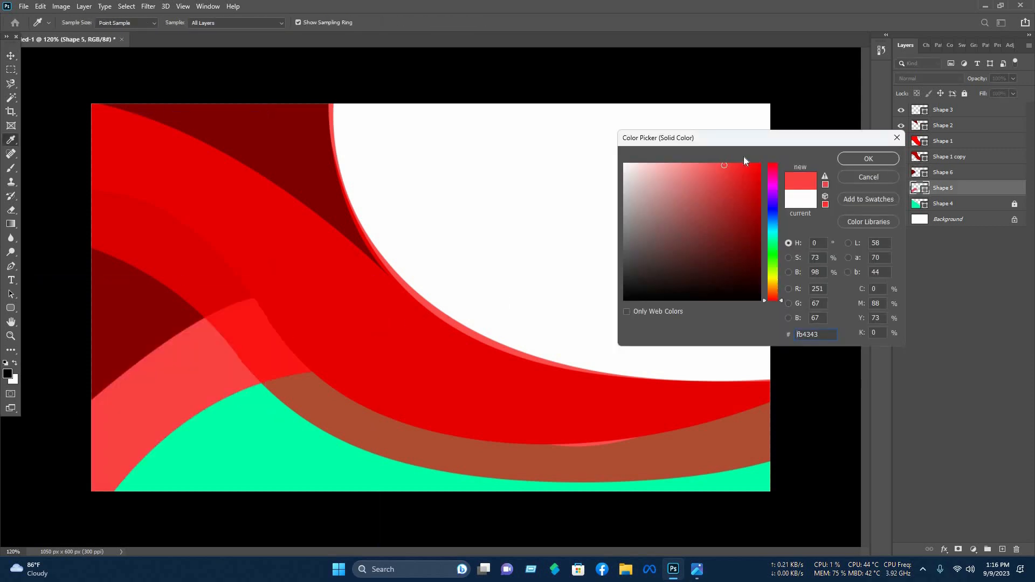
left_click(864, 158)
left_click(357, 470)
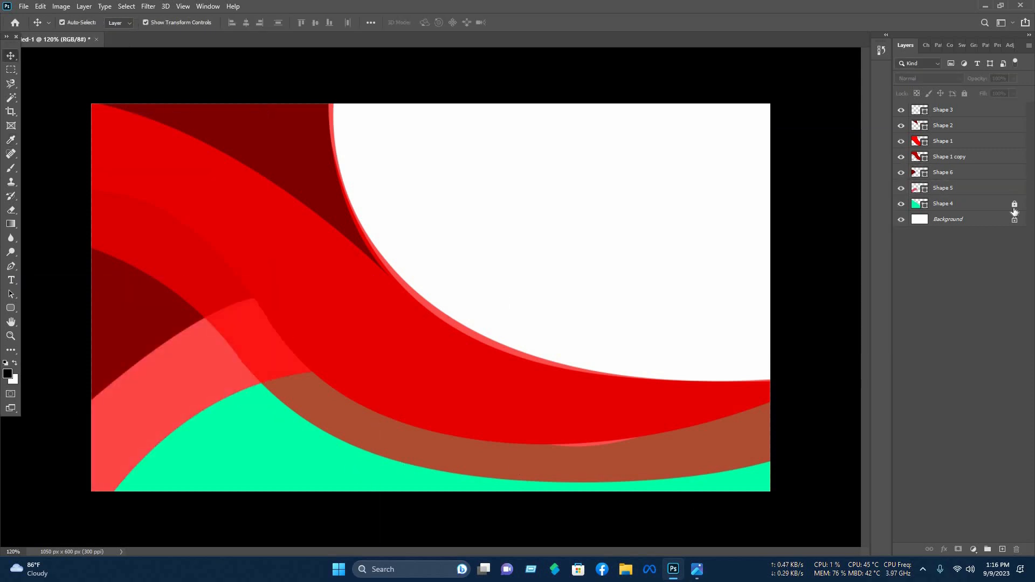
- Turn the green Shape 4 bottom wave black
double_click(916, 204)
left_click(759, 299)
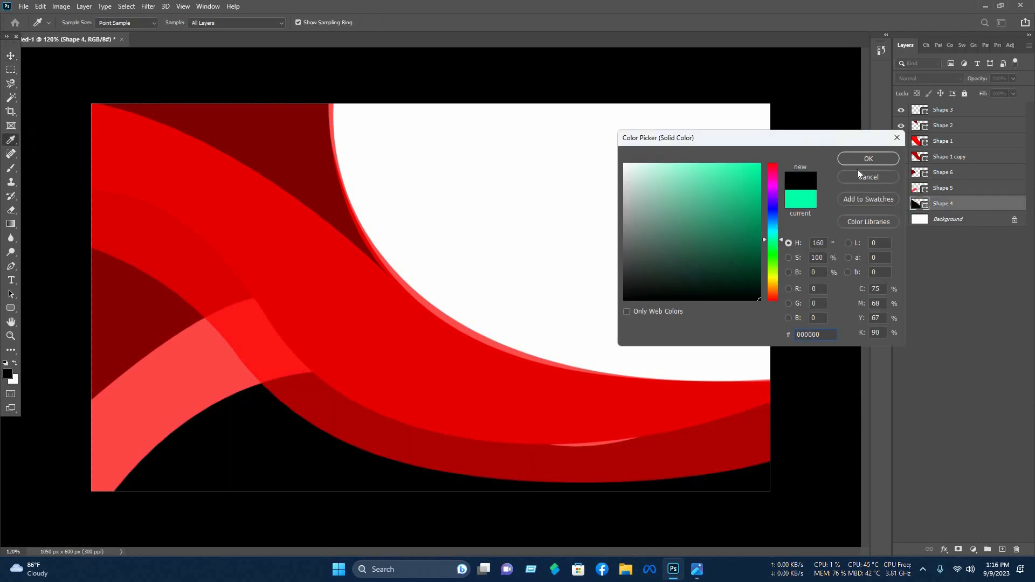
left_click(868, 157)
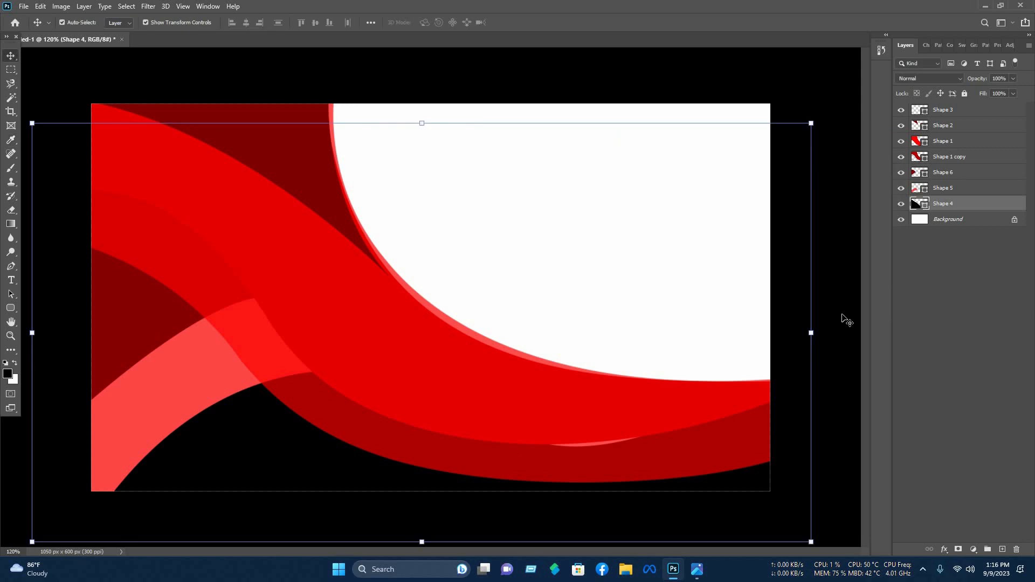
left_click(845, 319)
- Enlarge the black Shape 4 wave, stretching it taller and wider to the right
left_click(910, 142)
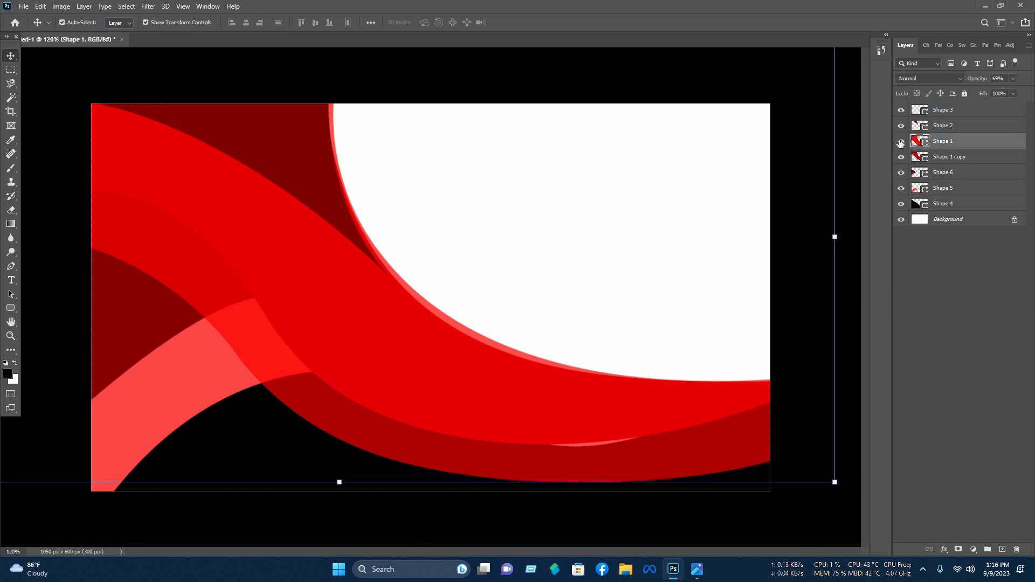
key("ctrl+comma")
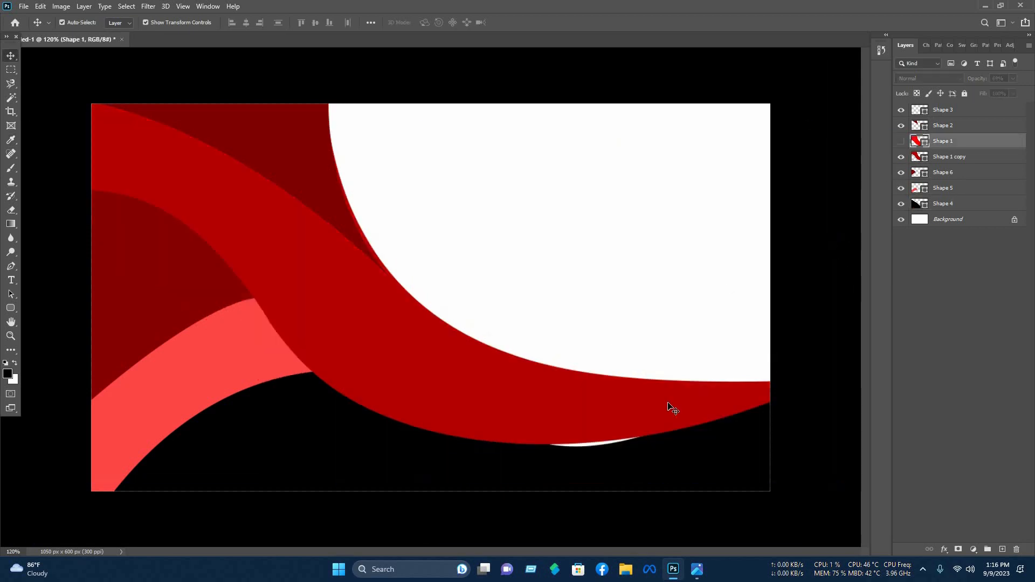
left_click(711, 471)
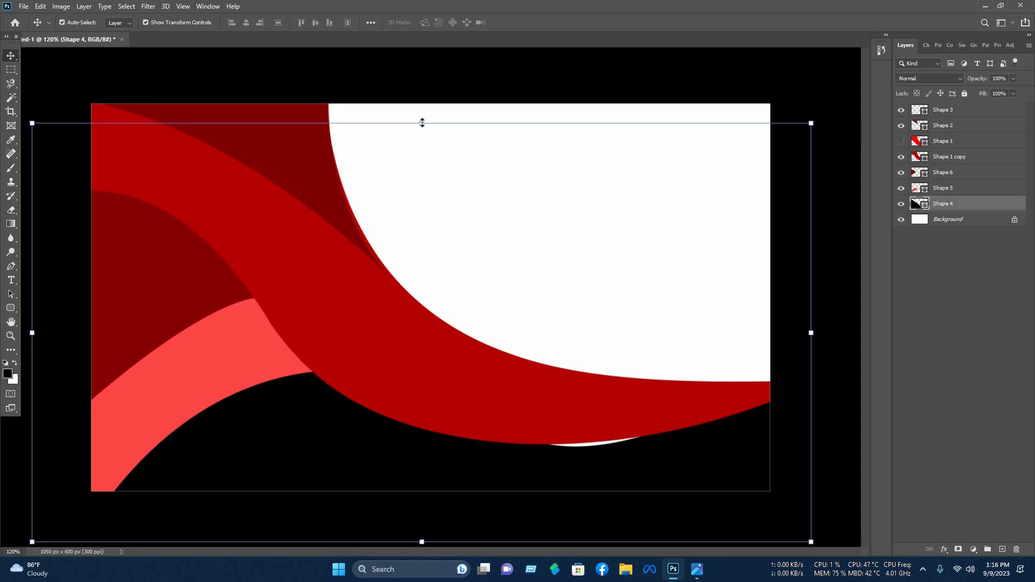
left_click_drag(423, 117, 438, 103)
left_click_drag(811, 322, 828, 322)
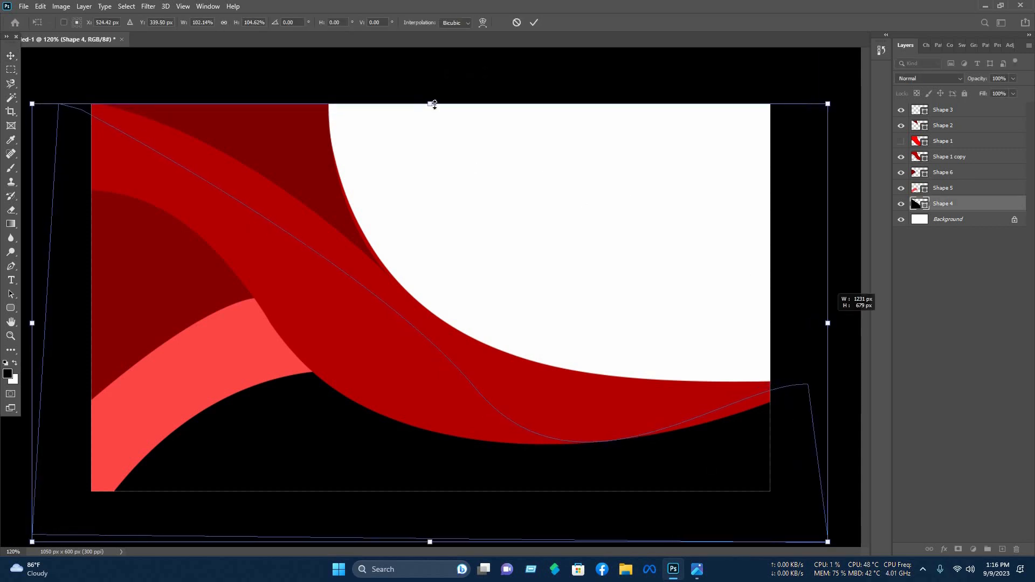
left_click_drag(434, 102, 459, 86)
key("Return")
left_click(840, 133)
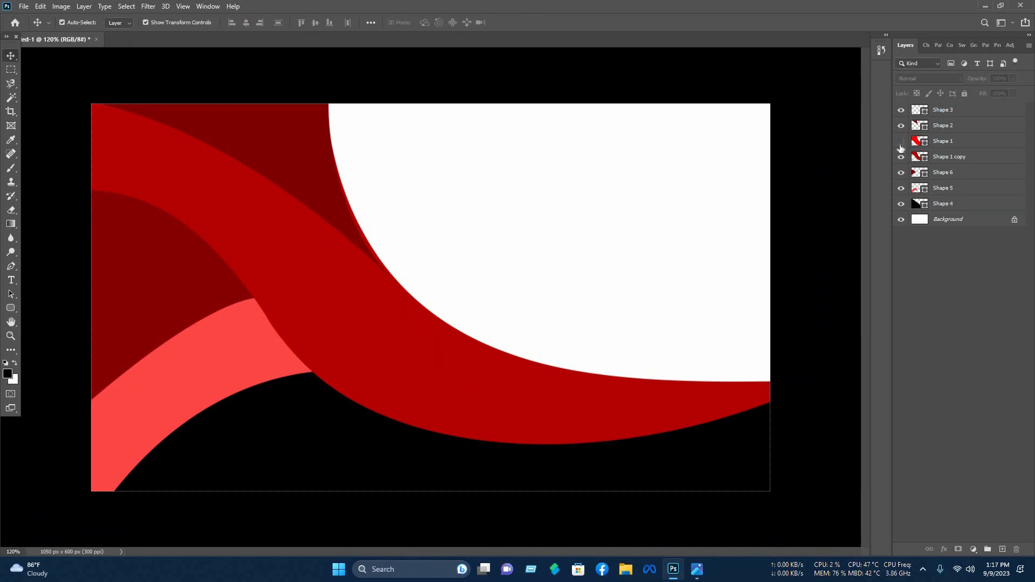
- Warp the bright red Shape 1 band's lower-right end into a new curve
left_click(900, 141)
left_click(771, 460)
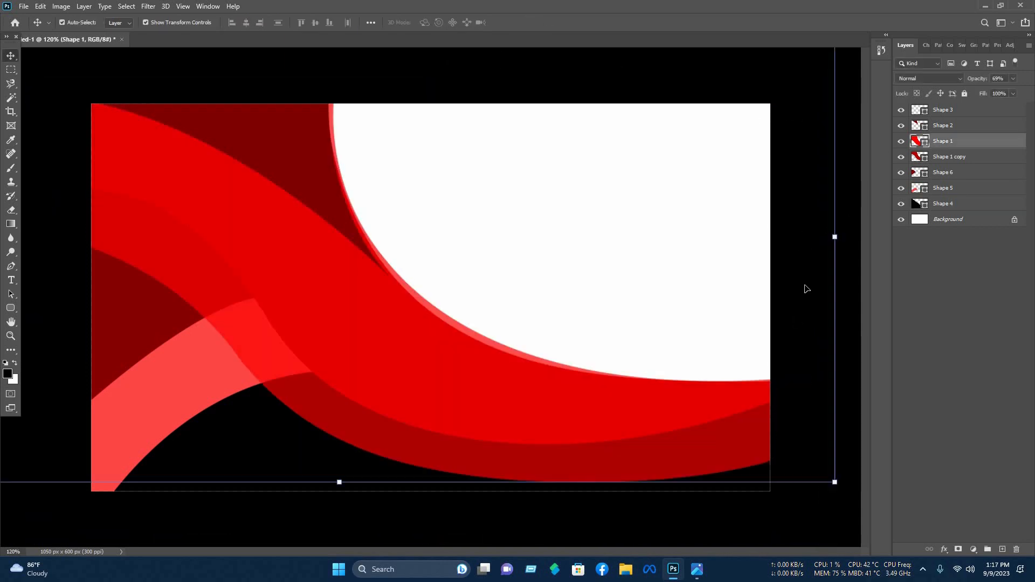
left_click(749, 371)
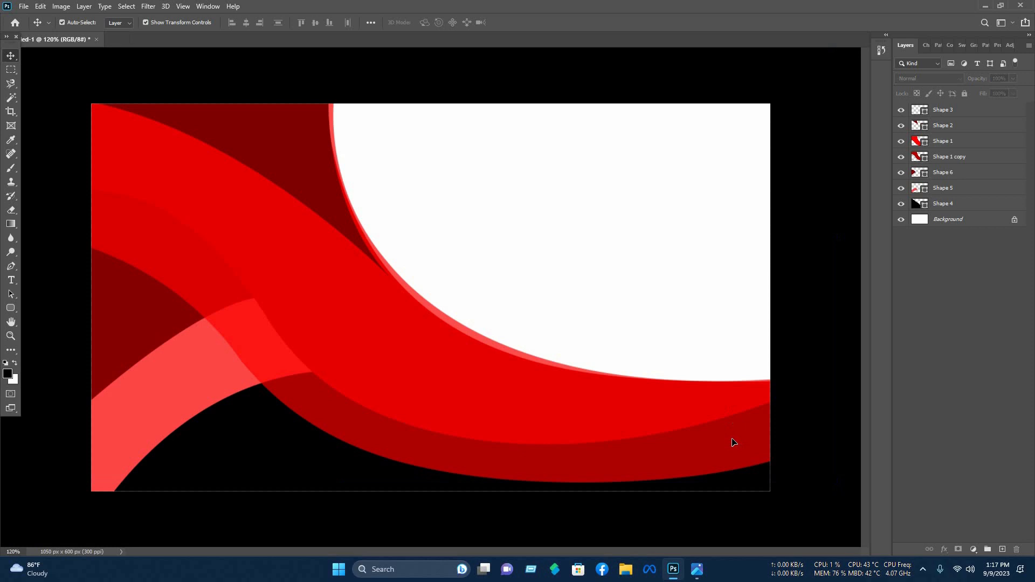
left_click(839, 236)
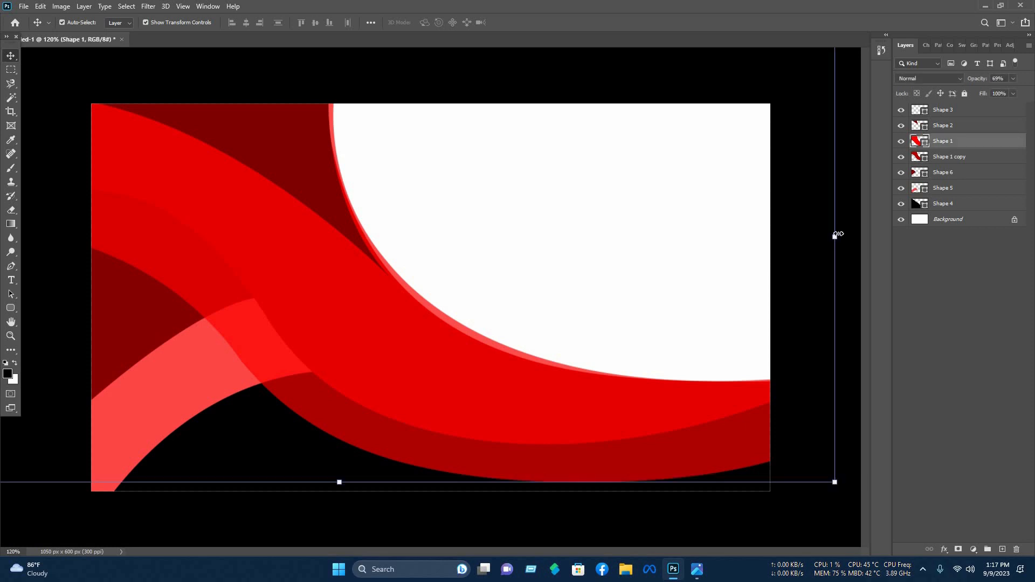
right_click(663, 278)
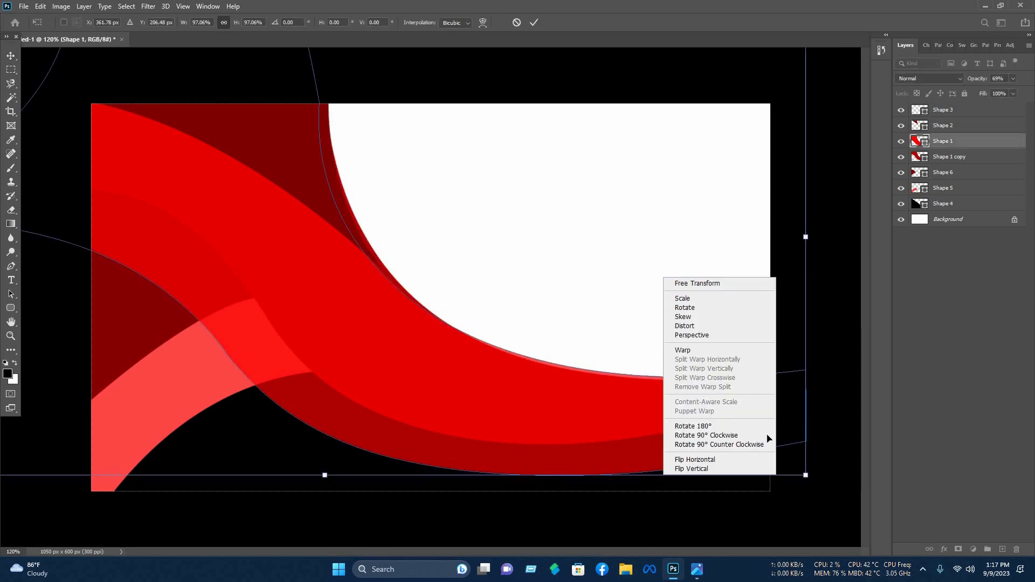
left_click(693, 349)
left_click_drag(806, 475, 806, 443)
left_click_drag(485, 475, 483, 526)
left_click_drag(806, 443, 808, 437)
left_click_drag(806, 316, 806, 373)
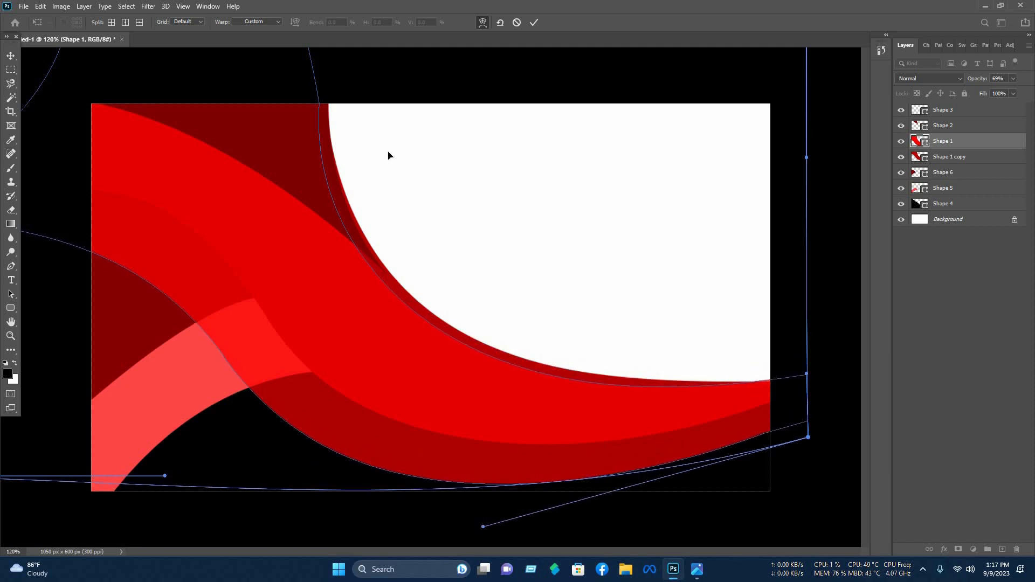
key("Return")
left_click(306, 190)
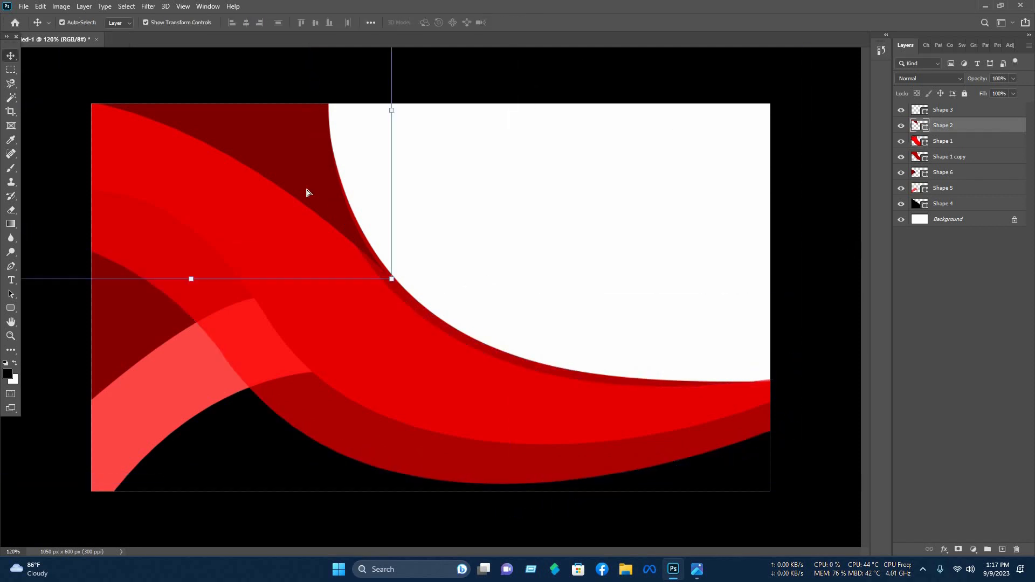
- Nudge the Shape 2 wave slightly left and toggle the Shape 1 layers to compare
mouse_move(302, 190)
left_mouse_down()
mouse_move(278, 193)
mouse_move(290, 190)
left_mouse_up()
left_click(604, 217)
scroll(605, 218, "up", 1)
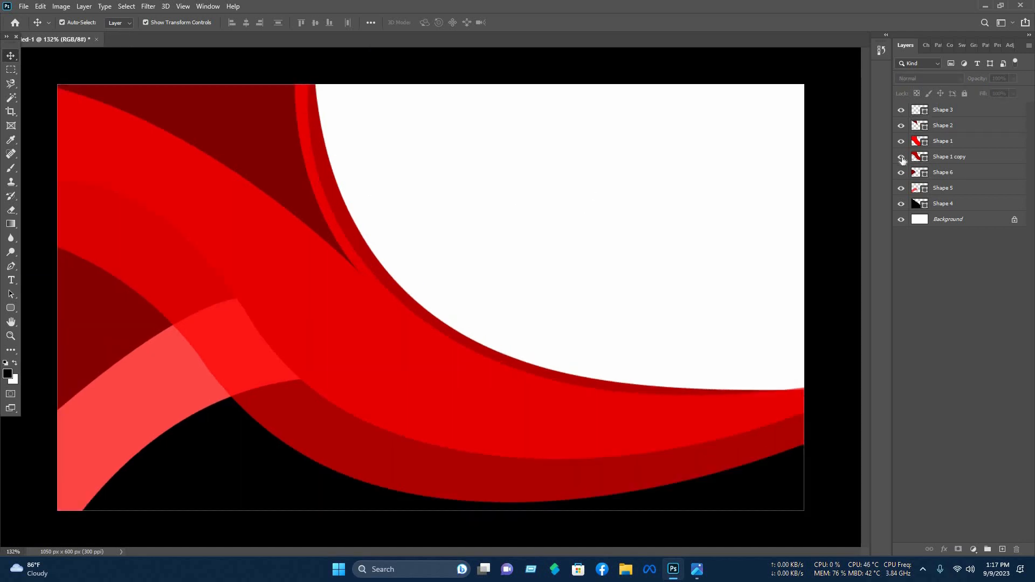
left_click(900, 157)
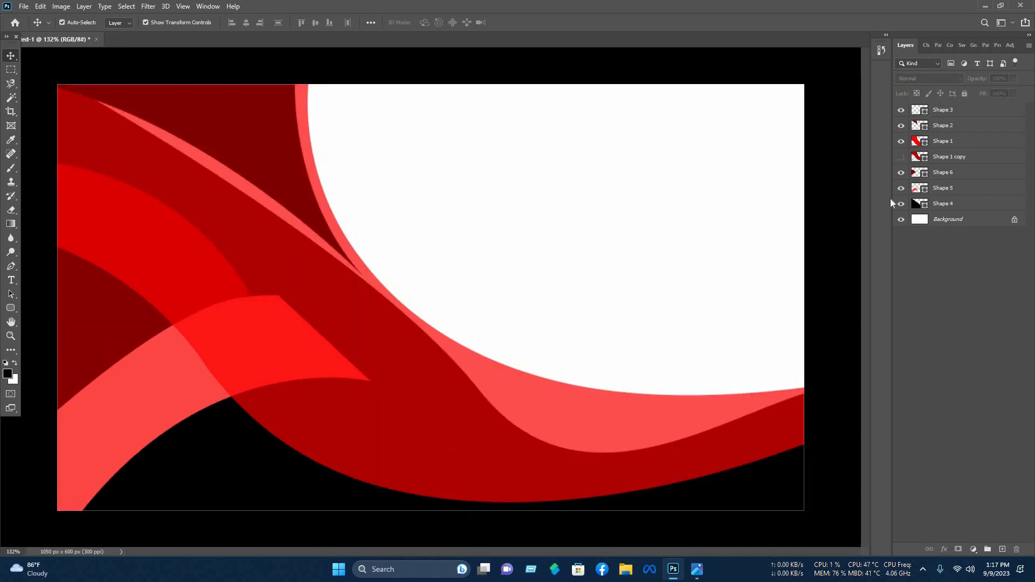
left_click(900, 157)
left_click(900, 141)
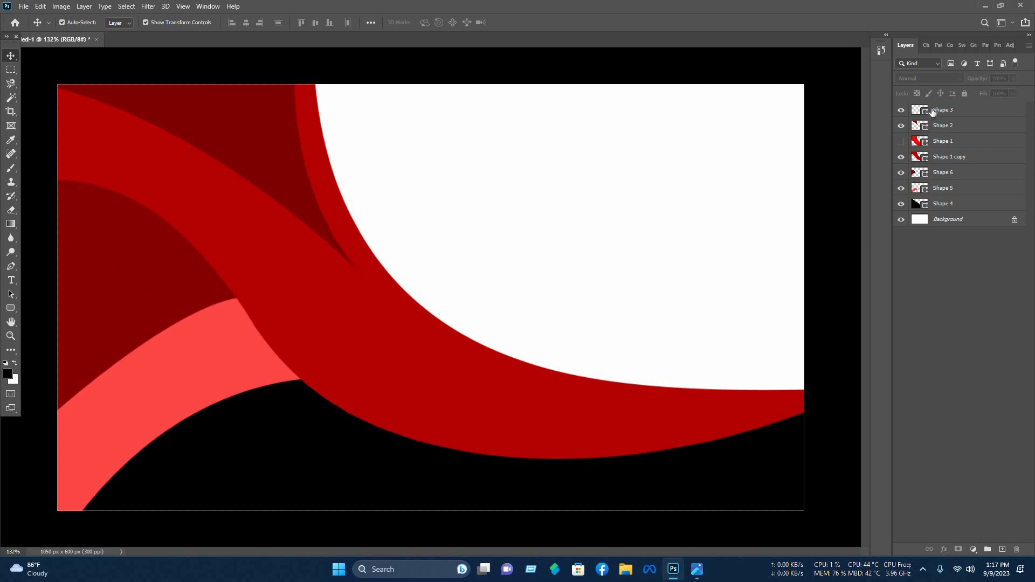
- Set Shape 1 copy to a deeper red from #de0000 and lower Shape 1's opacity to 54%
left_click(916, 158)
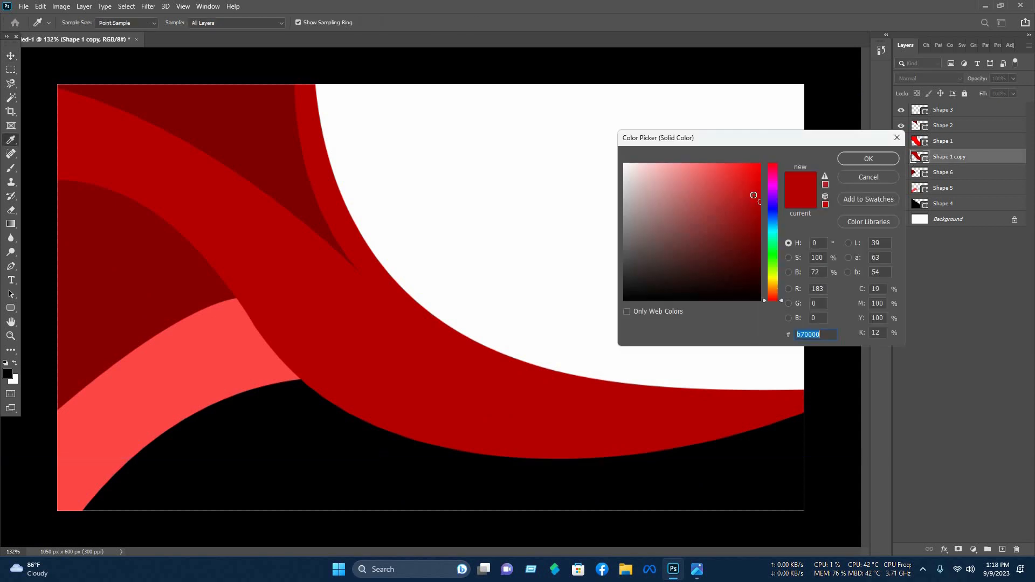
type("de0000")
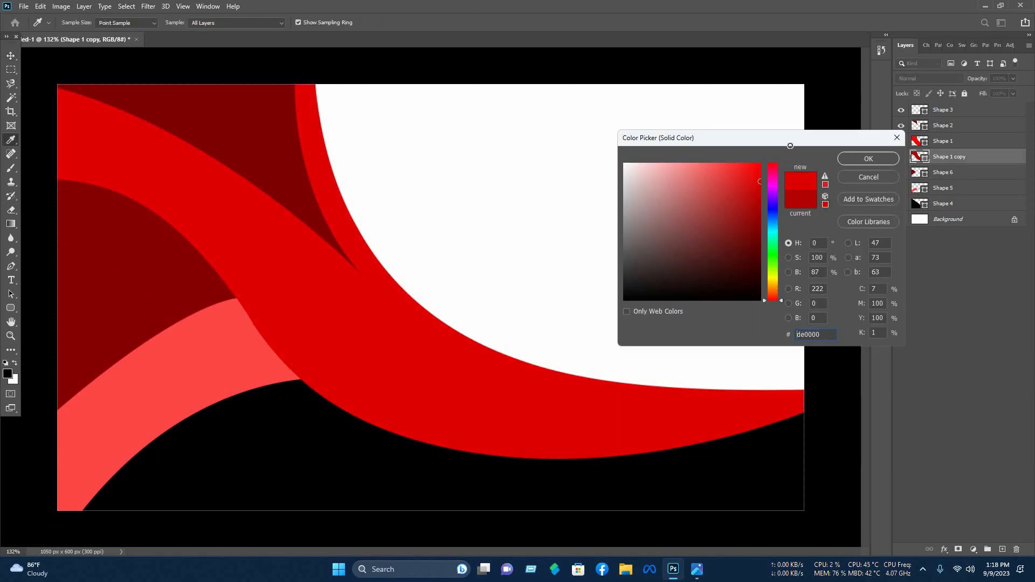
left_click_drag(877, 165, 876, 158)
left_click(894, 159)
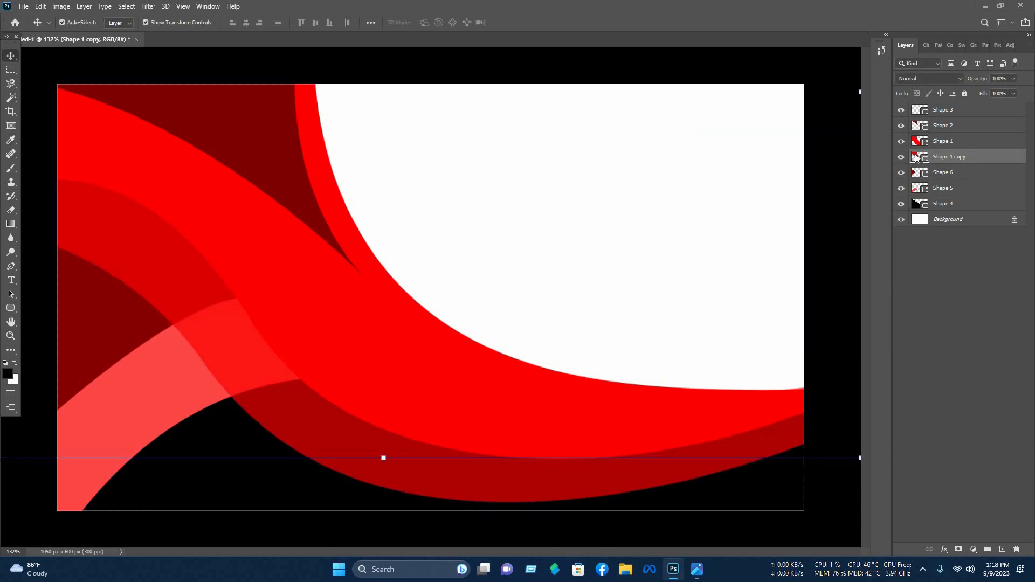
left_click_drag(759, 216, 759, 185)
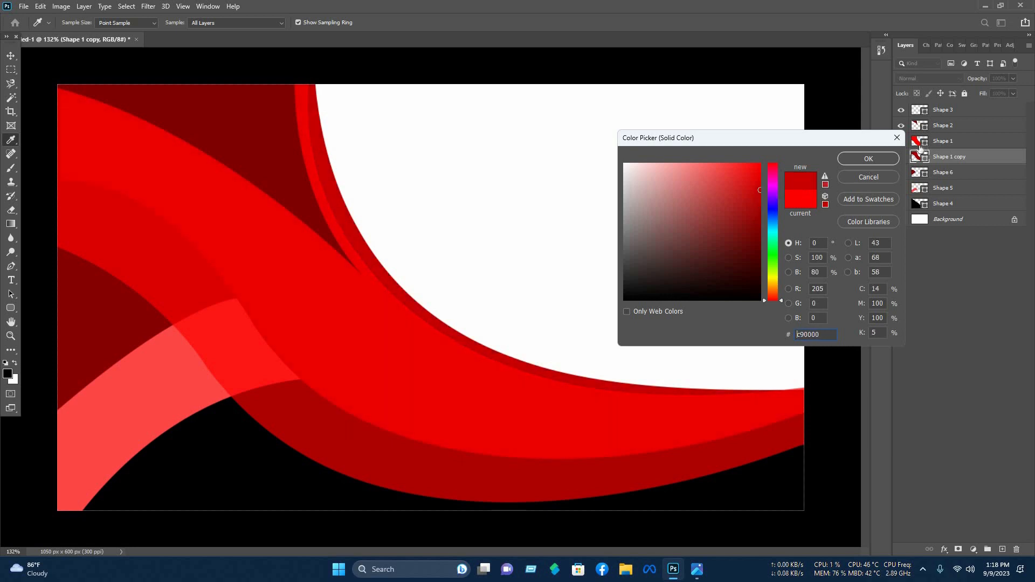
key("Return")
left_click(965, 141)
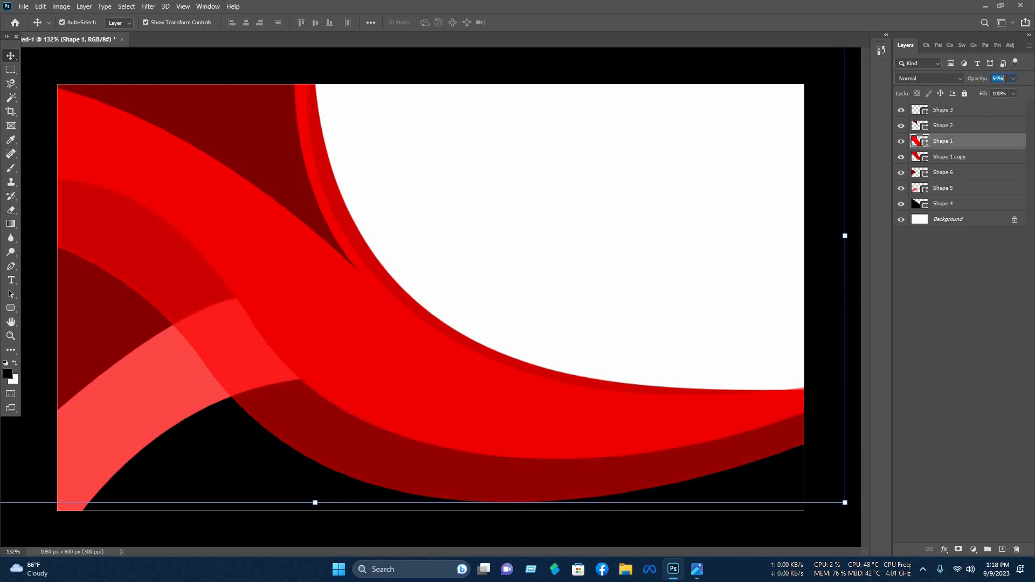
left_click(854, 265)
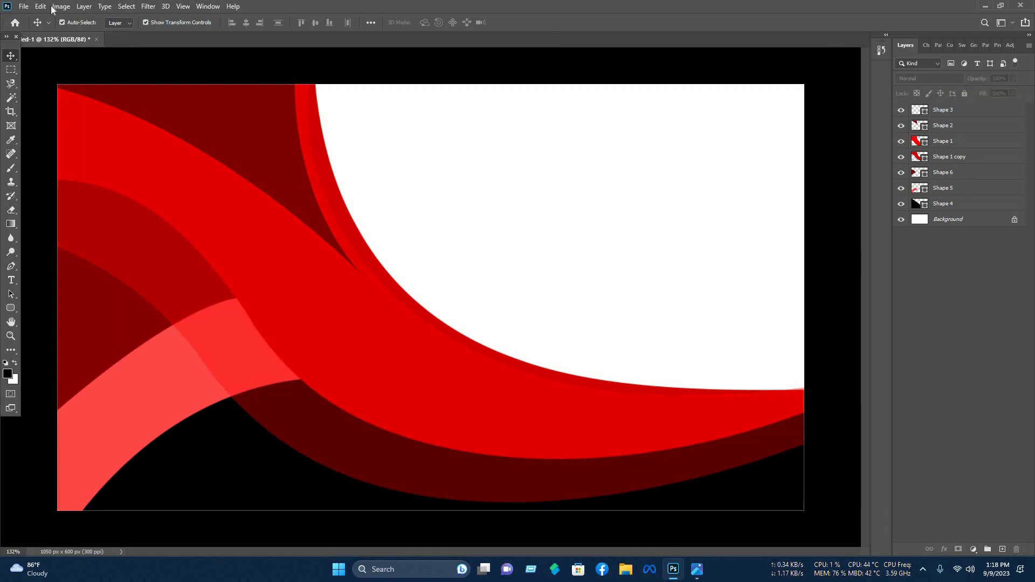
- Open the profile, phone, envelope, globe and location-pin icon images from the business-card icons folder
left_click(25, 6)
left_click(37, 27)
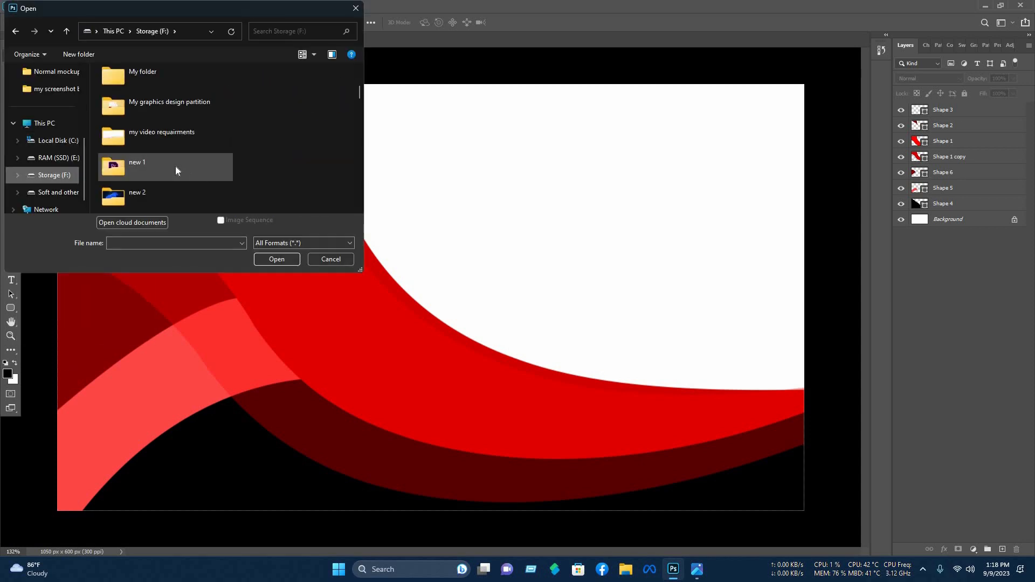
double_click(176, 166)
double_click(108, 88)
double_click(104, 128)
scroll(315, 163, "down", 3)
scroll(315, 163, "down", 1)
left_click(171, 173)
left_click(221, 172, "ctrl")
left_click(273, 172, "ctrl")
left_click(324, 172, "ctrl")
scroll(286, 155, "down", 3)
left_click(203, 86, "ctrl")
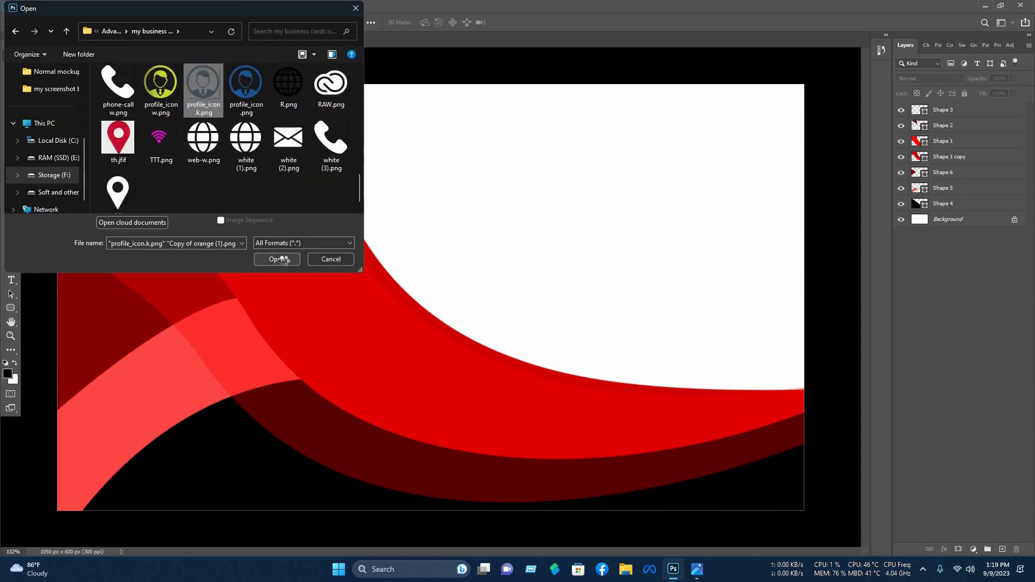
left_click(280, 259)
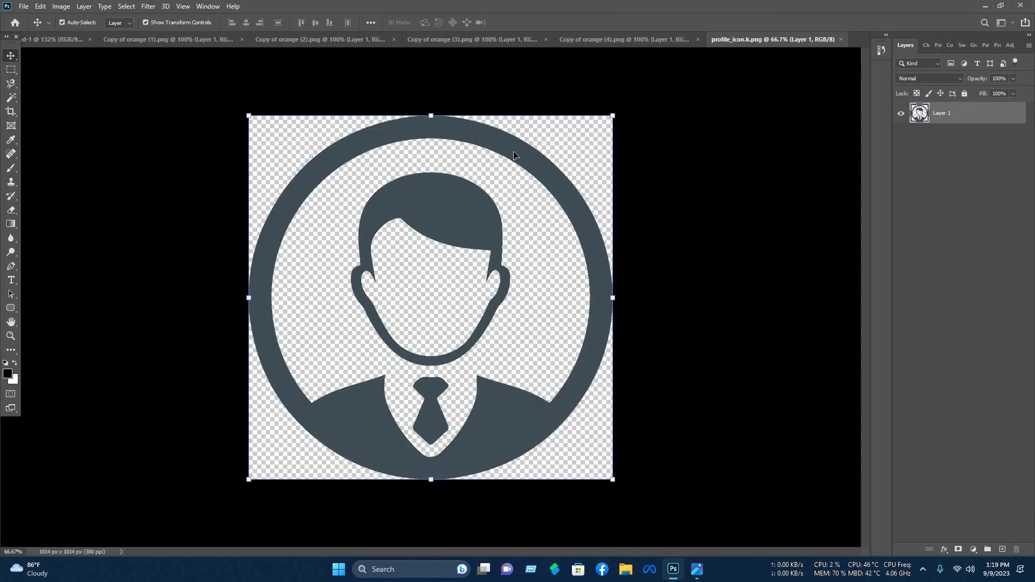
- Bring the profile icon into the card, shrink it and place it atop the white area
left_click_drag(46, 38, 467, 205)
left_click_drag(827, 205, 258, 237)
left_click_drag(183, 210, 497, 146)
left_click_drag(554, 203, 457, 139)
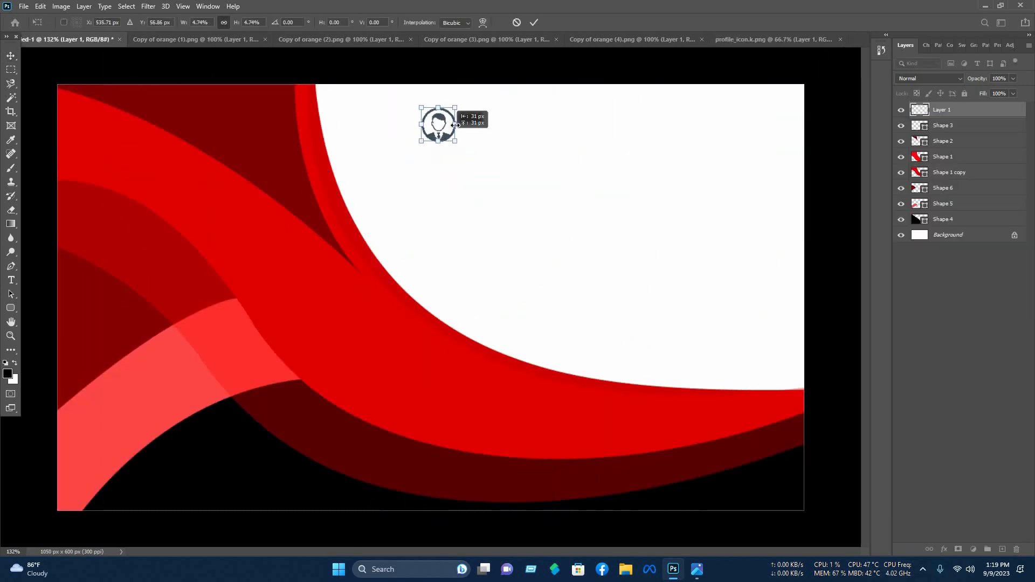
key("Return")
left_click(632, 39)
- Add the phone, envelope and globe icons, scaled and stacked below the profile icon
left_click(167, 39)
left_click_drag(431, 298, 605, 294)
left_click_drag(791, 292, 463, 202)
key("Return")
left_click(341, 39)
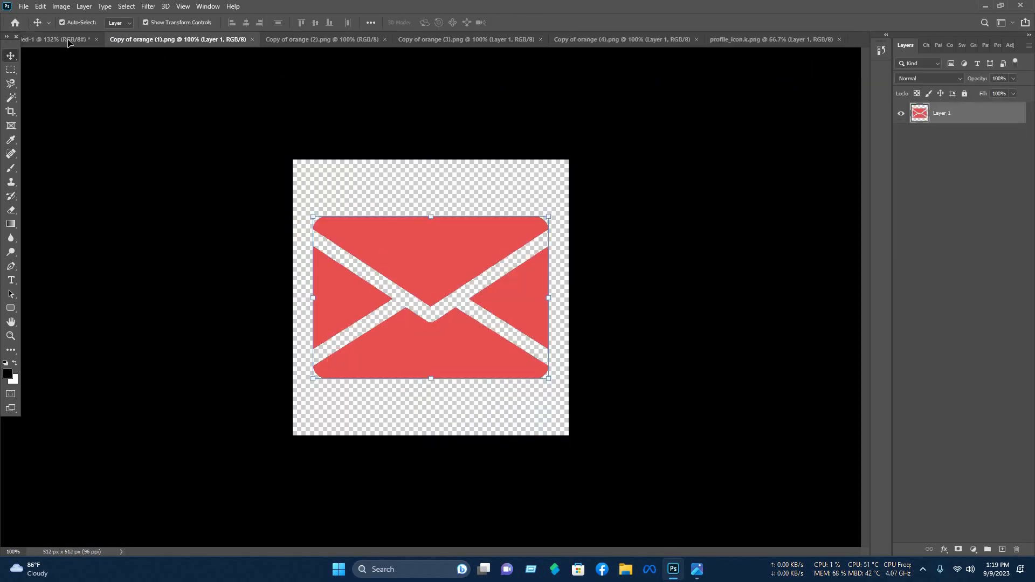
left_click_drag(474, 302, 447, 249)
key("ctrl+t")
key("Return")
left_click(465, 40)
key("Return")
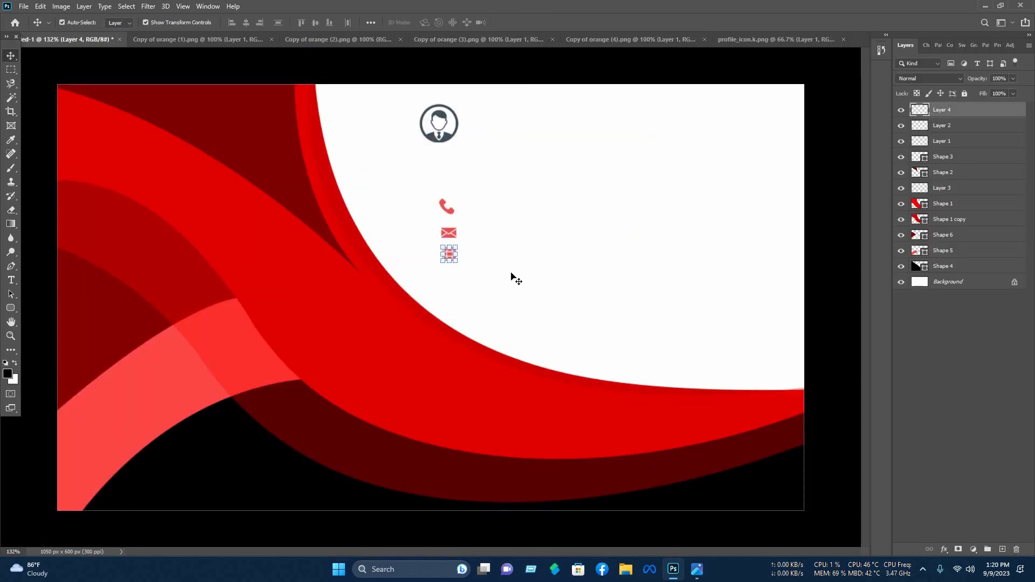
- Add the location-pin icon, shrunk and placed below the globe icon
left_click(622, 40)
left_click_drag(170, 62, 514, 340)
left_click_drag(636, 339, 409, 340)
mouse_move(401, 340)
left_mouse_down()
mouse_move(450, 285)
mouse_move(442, 205)
left_mouse_up()
key("Return")
left_click_drag(524, 306, 462, 210)
scroll(729, 254, "down", 8)
left_click(730, 253)
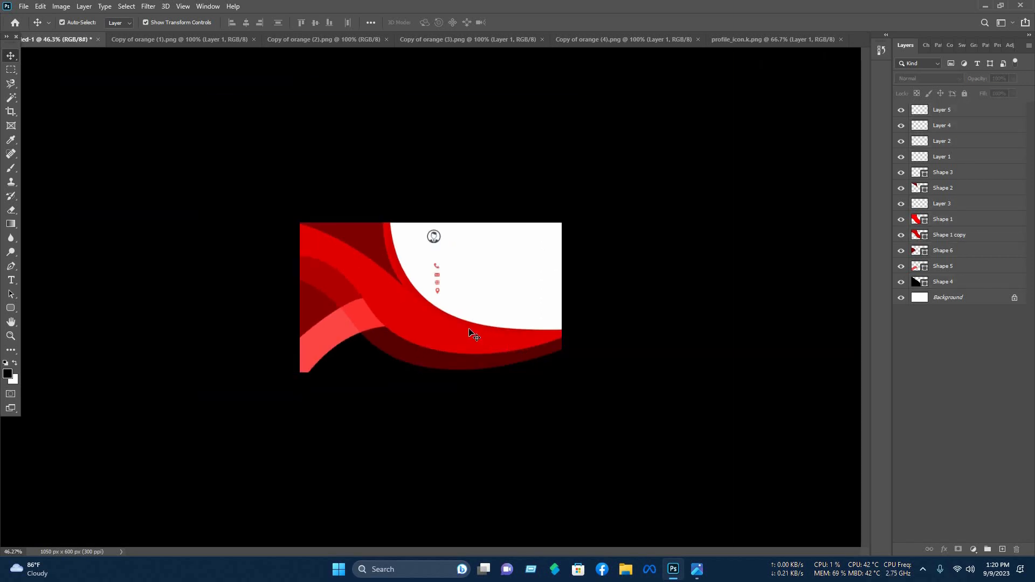
- Lock the Shape 1, Shape 1 copy and Shape 4 wave layers
left_click_drag(529, 376, 471, 330)
left_click(964, 94)
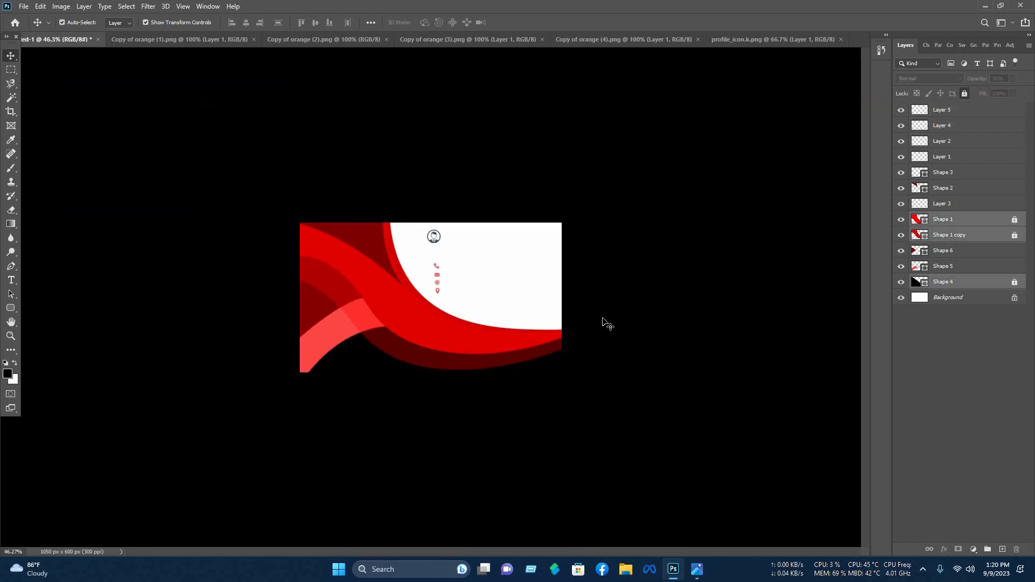
left_click(490, 300)
scroll(493, 303, "up", 8)
- Scale the four contact icons to about 130% and shift them down
left_click_drag(480, 302, 473, 186)
left_click_drag(450, 227, 451, 250)
left_click(533, 23)
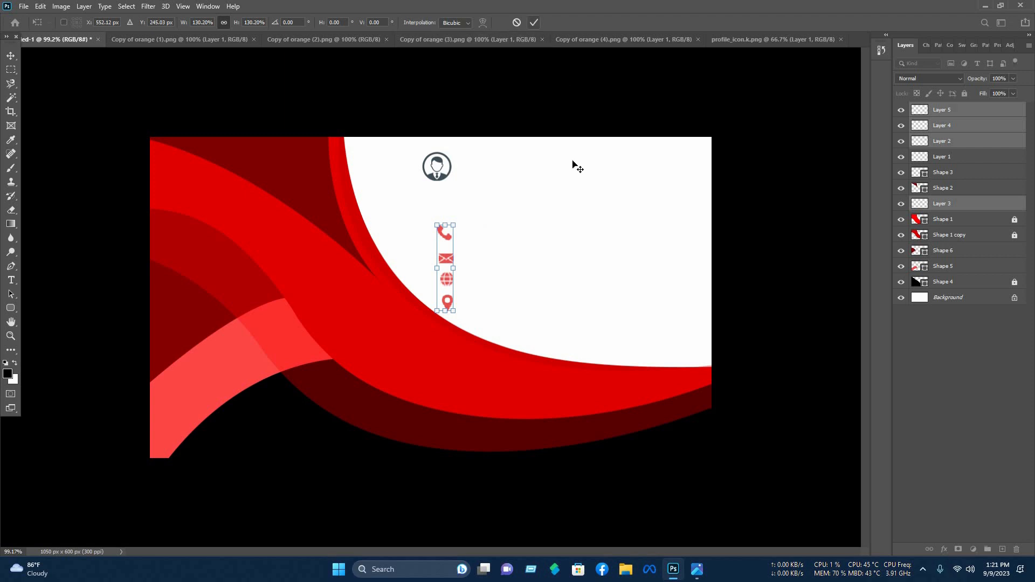
left_click(562, 217)
scroll(562, 216, "up", 2)
scroll(564, 215, "up", 3)
scroll(564, 215, "down", 3)
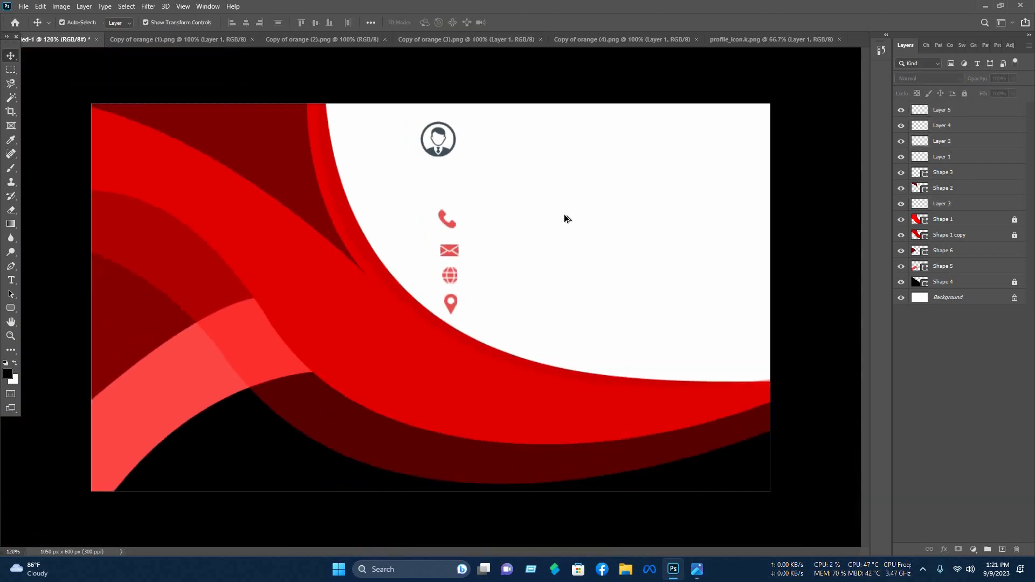
scroll(564, 215, "up", 1)
left_click(13, 280)
- Type the person's name in red sampled from the card, scaled beside the profile icon
left_click(477, 122)
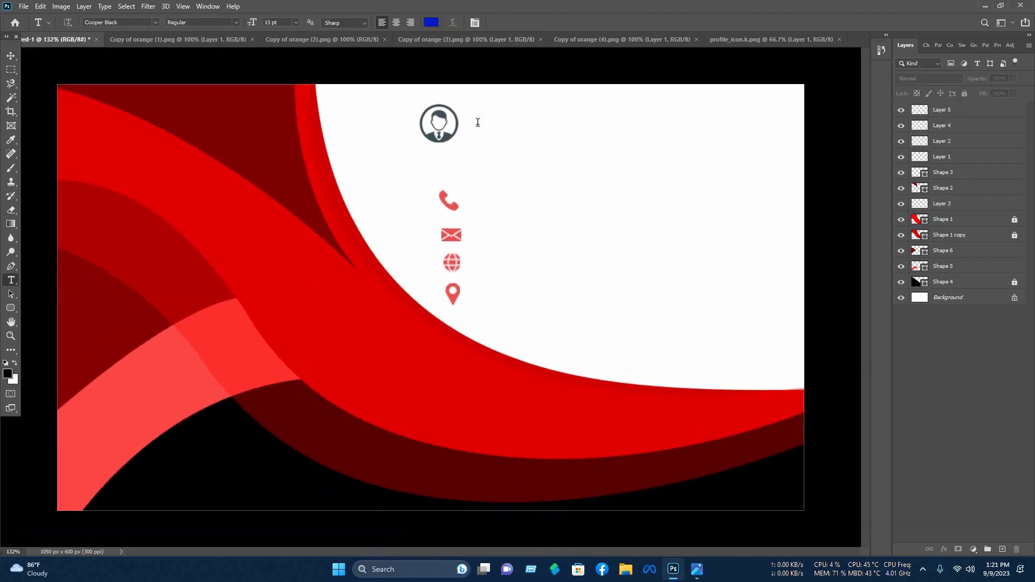
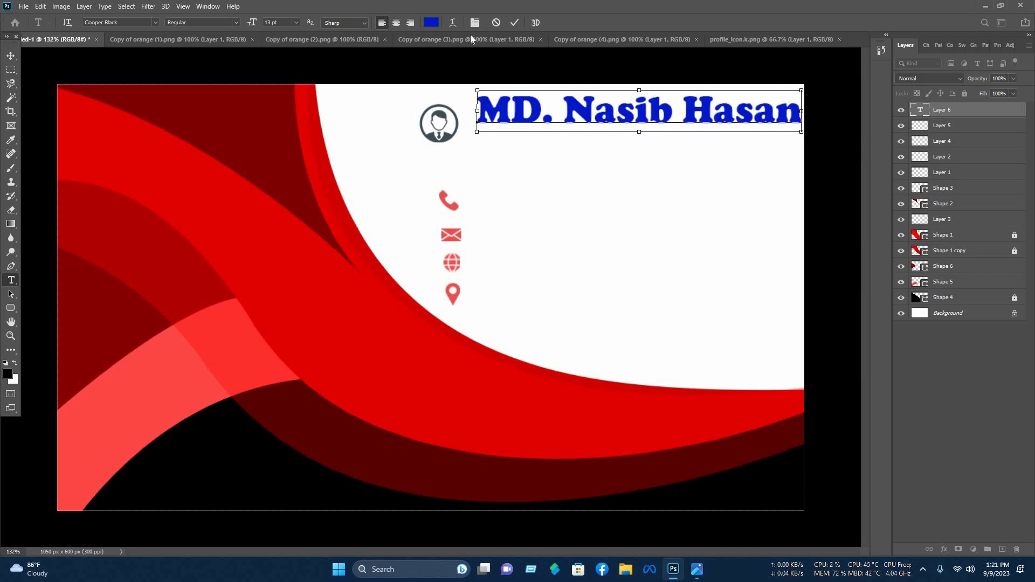
key("ctrl+a")
left_click(210, 190)
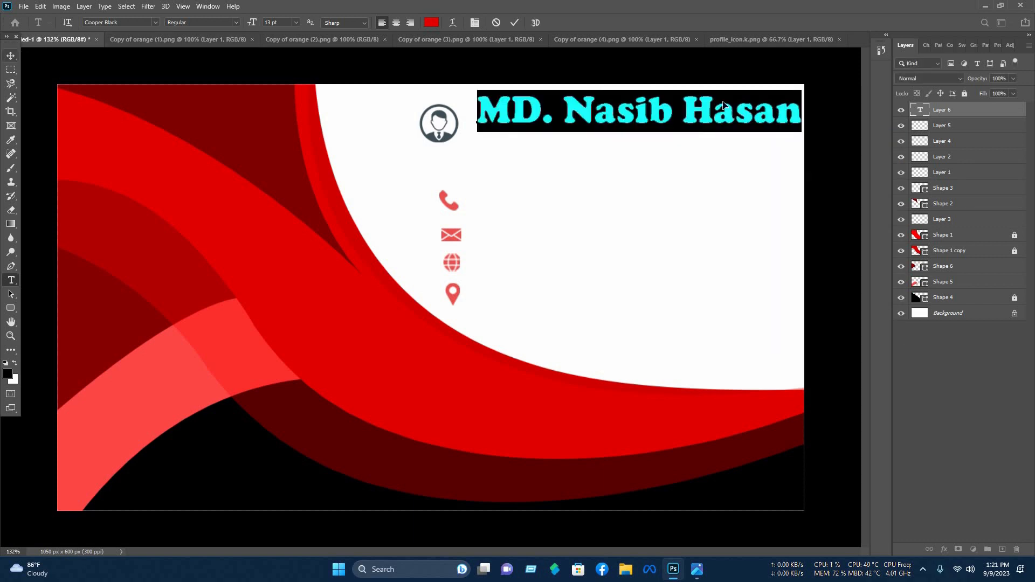
left_click(11, 56)
left_click_drag(799, 110, 645, 161)
key("Return")
- Duplicate the name line below and draw a thin rounded-rectangle bar under the name
left_click(644, 128)
left_click(51, 294)
left_click(10, 307)
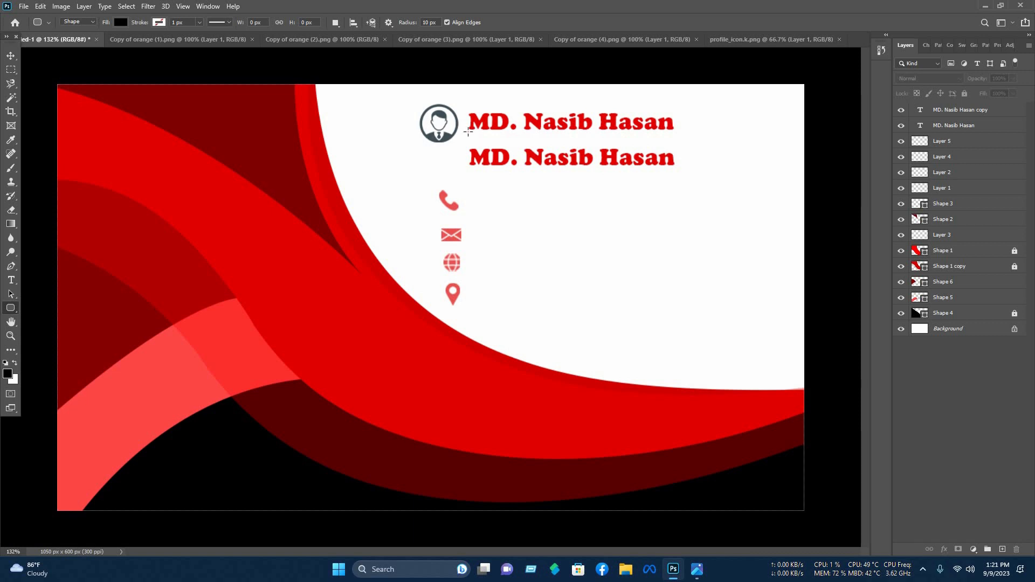
left_click_drag(467, 129, 592, 134)
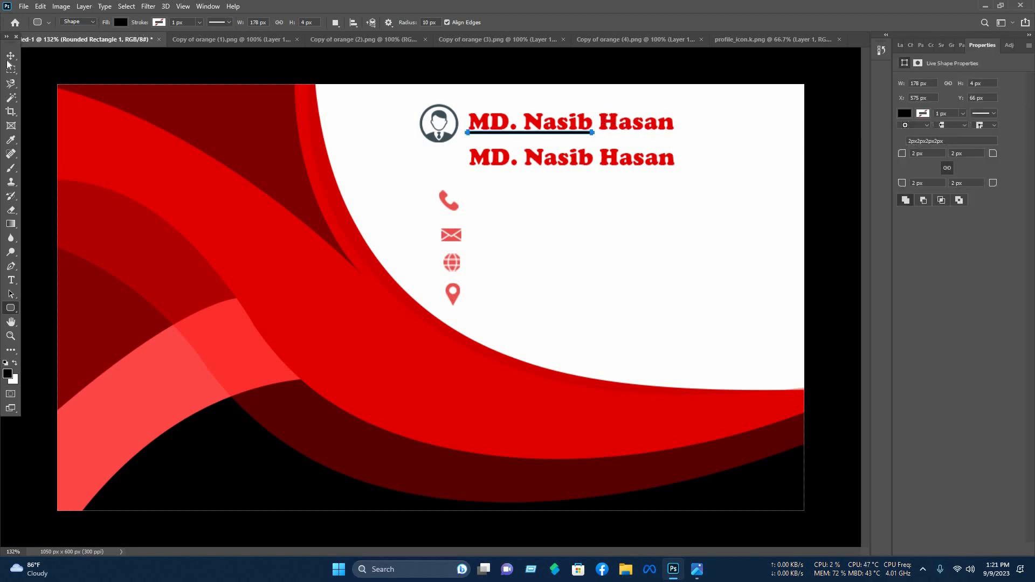
- Nudge the underline bar down 1 px and fill it red
key("v")
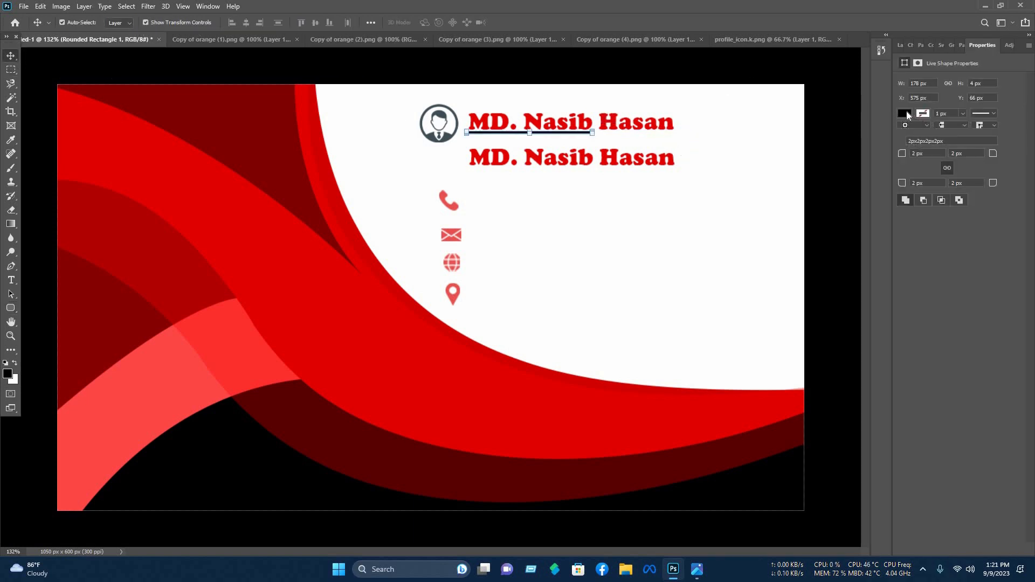
key("Down")
left_click(905, 113)
left_click(898, 170)
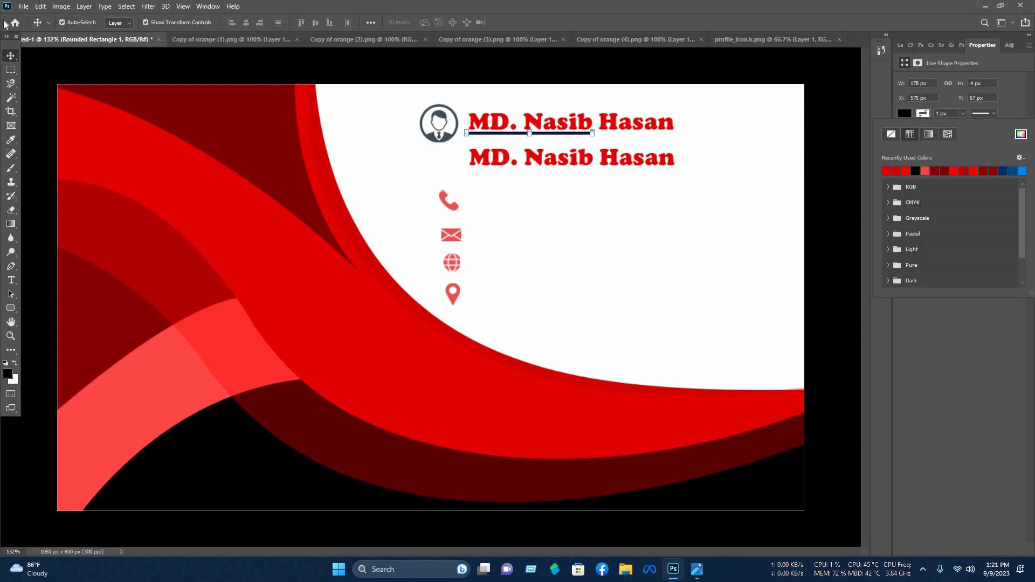
- Retype the duplicate line as 'Graphics designer', shrink it under the name, and copy it beside the phone icon
key("t")
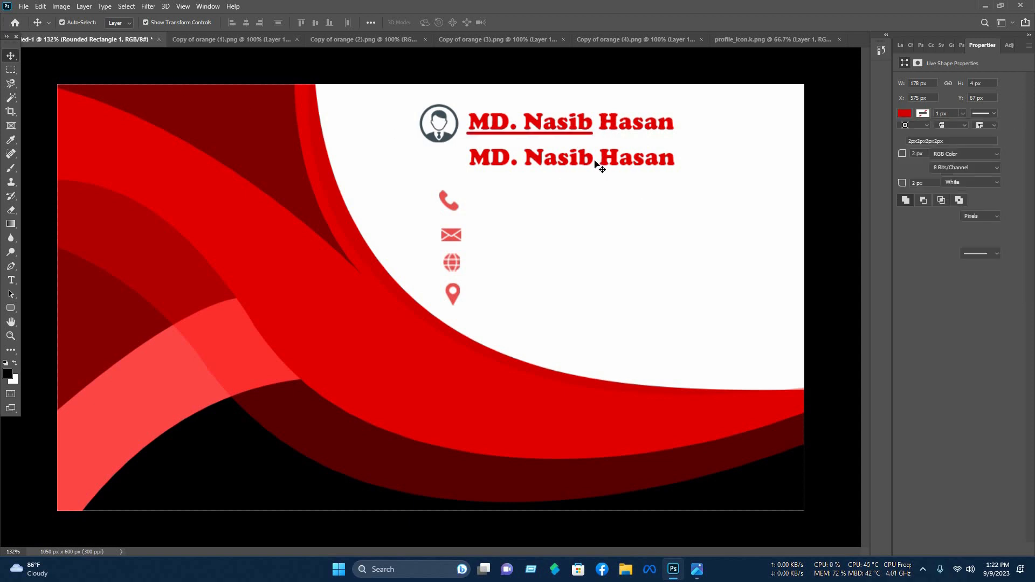
left_click(598, 161)
key("ctrl+a")
type("Graphics designer")
left_click(705, 77)
key("v")
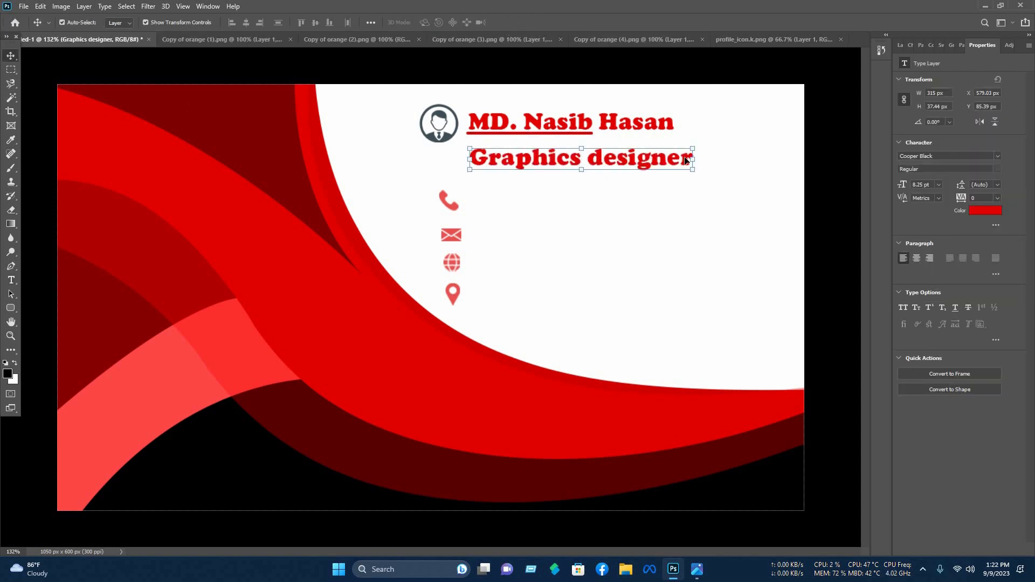
left_click_drag(692, 159, 559, 159)
left_click_drag(512, 158, 532, 135)
key("Return")
left_click(533, 133)
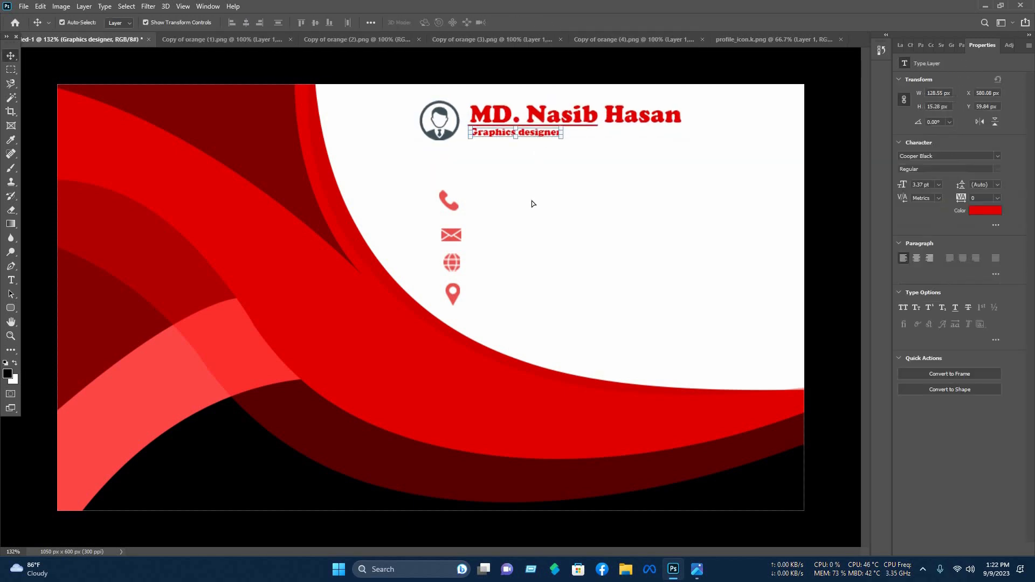
left_click_drag(535, 133, 538, 194)
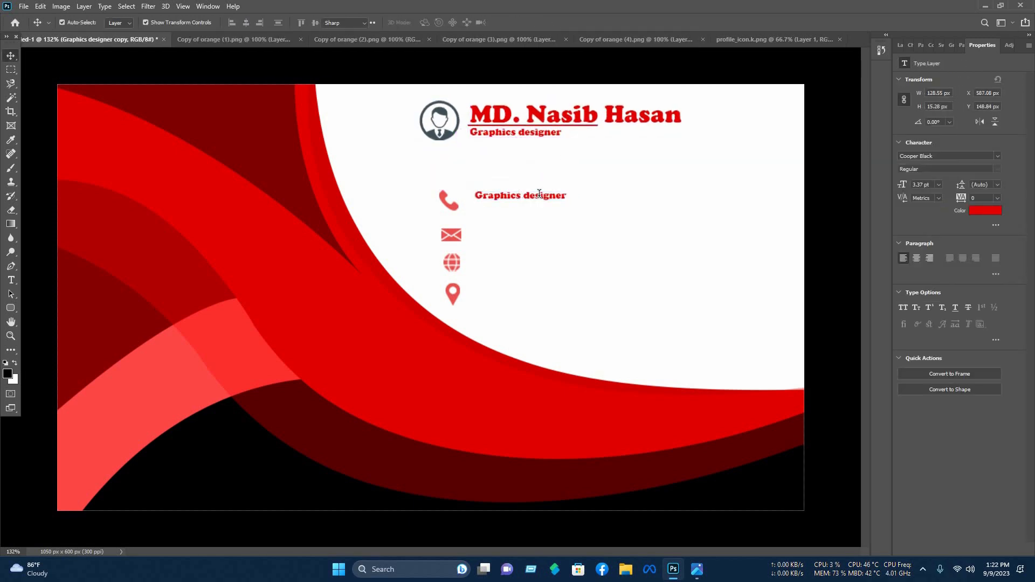
- Replace the copied text beside the phone icon with '+880 XXX'
double_click(539, 194)
key("BackSpace")
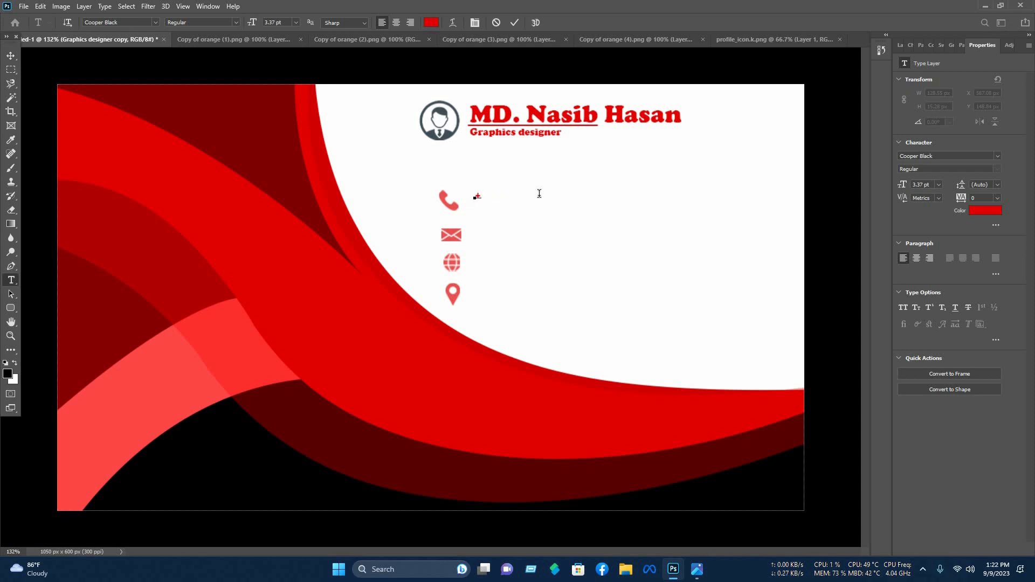
type("+880 XXXXXXXXXX")
left_click(513, 23)
- Duplicate the phone line below itself, nudge both lines into place, and copy one beside the envelope icon
key("v")
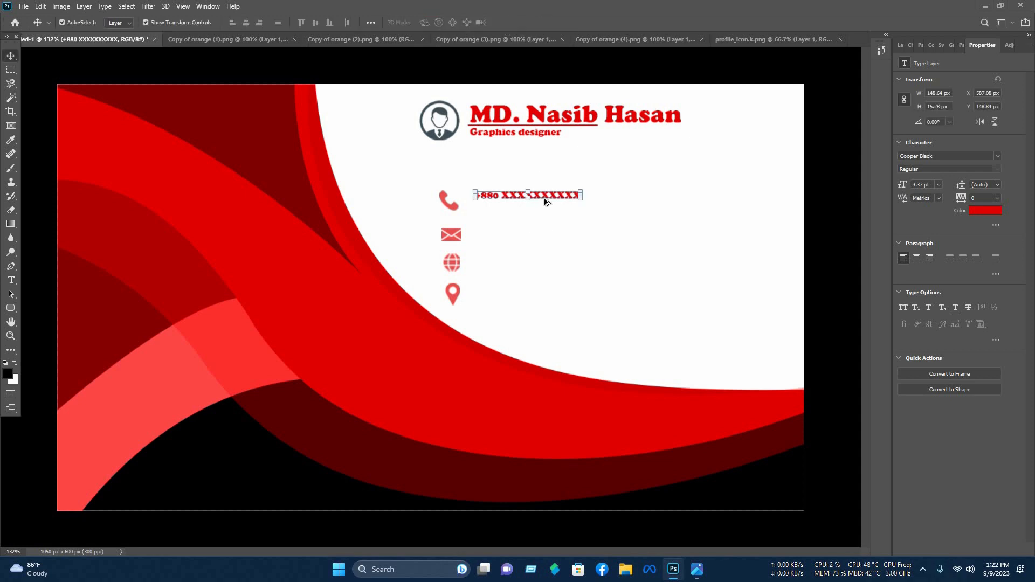
left_click_drag(544, 203, 544, 204)
left_click_drag(608, 214, 554, 235)
key("Down")
key("Down")
key("Down")
key("Right")
key("Right")
left_click(572, 203)
left_click(554, 194)
key("ctrl+t")
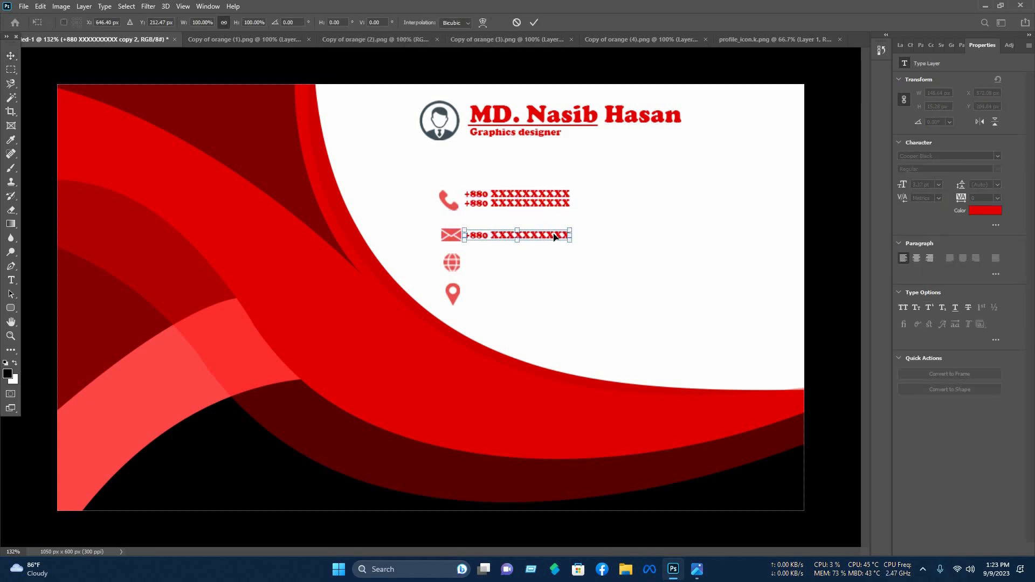
key("Return")
double_click(554, 233)
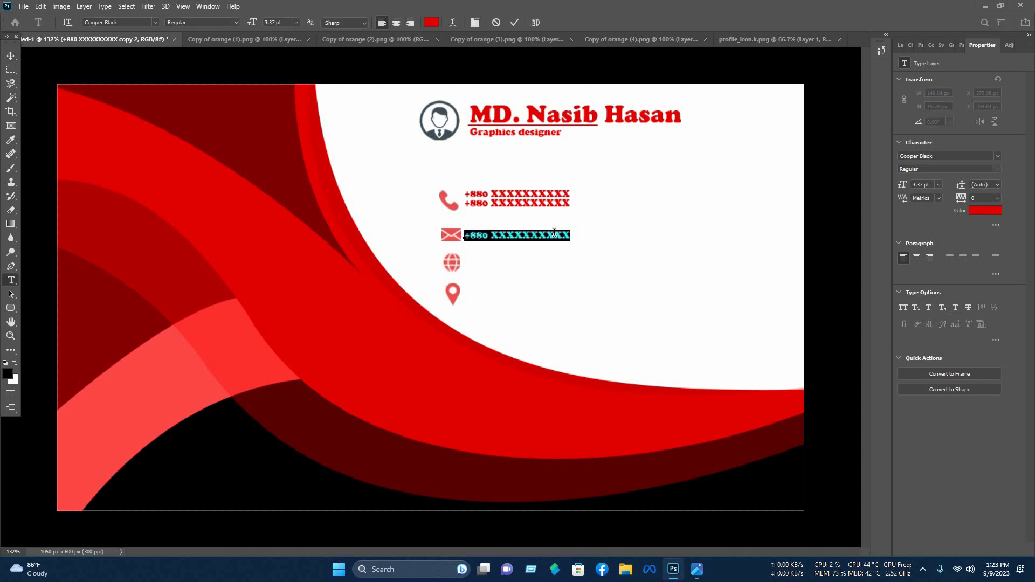
type("example@mail.")
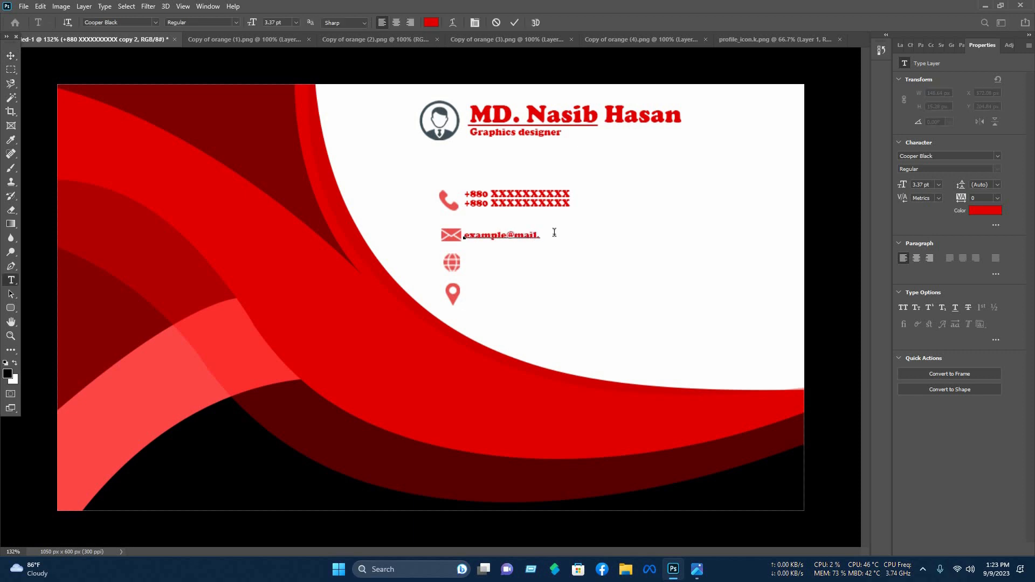
type("com")
left_click(7, 55)
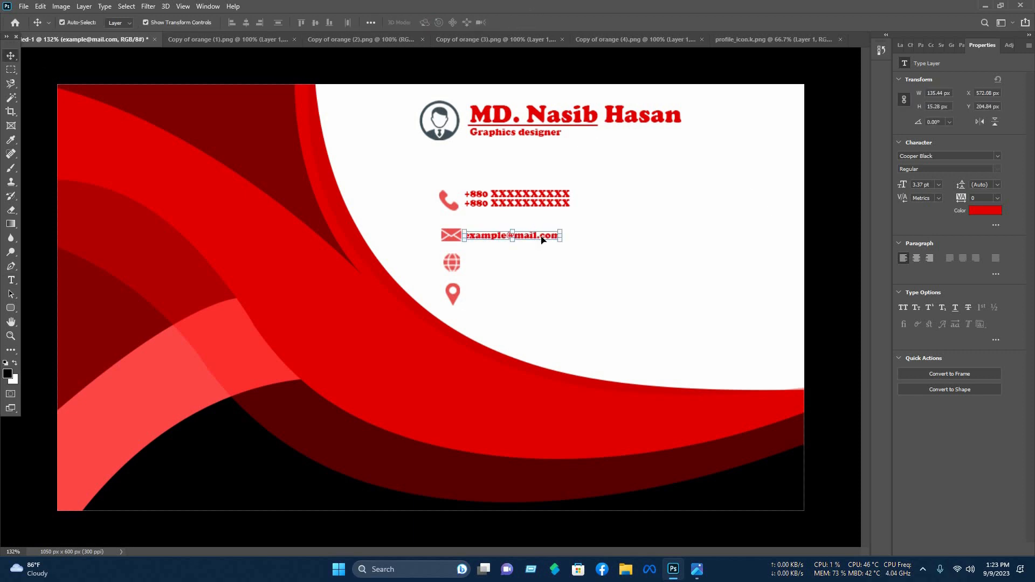
left_click_drag(543, 237, 531, 261)
left_click(530, 233)
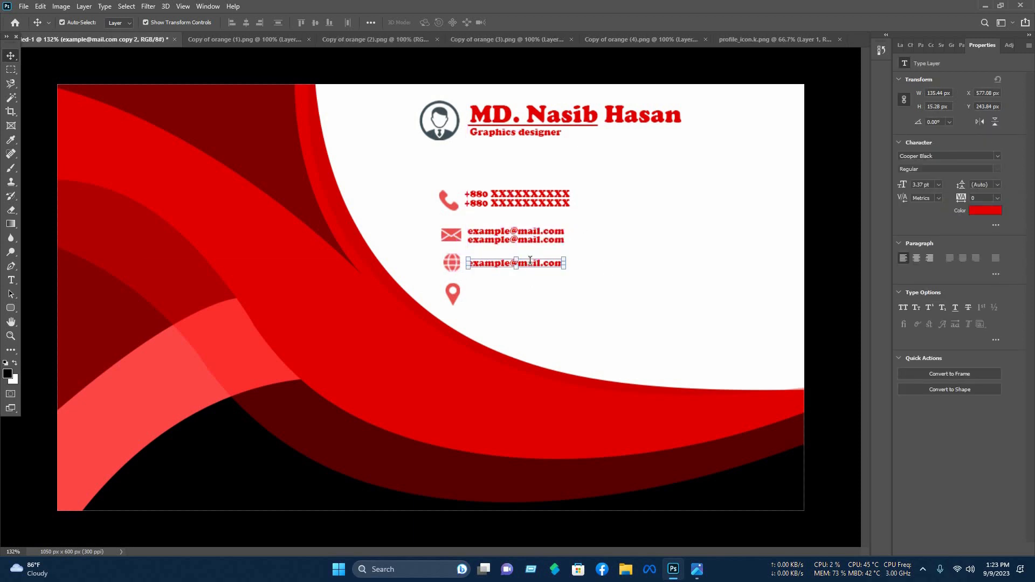
double_click(530, 260)
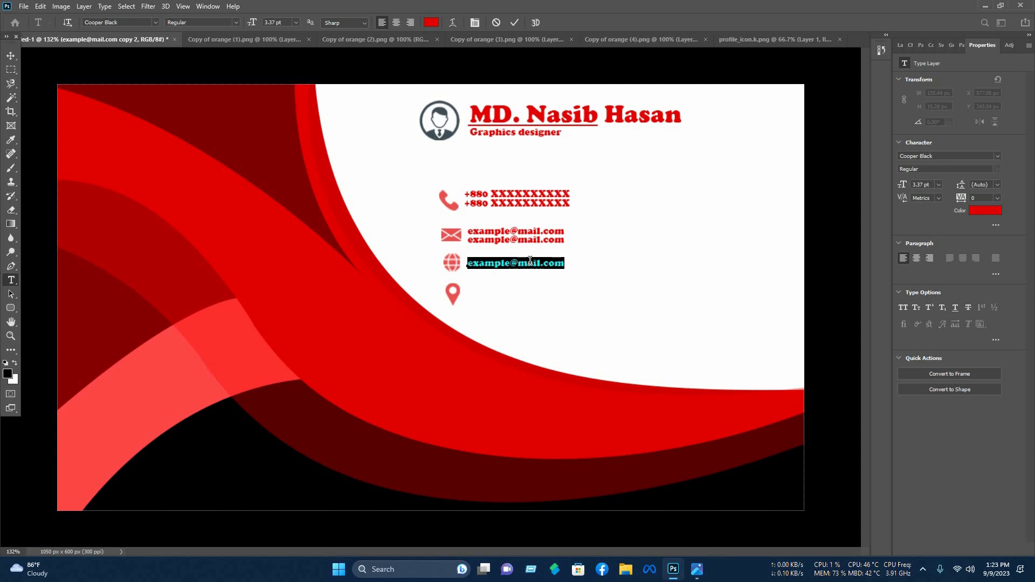
type("www.exam")
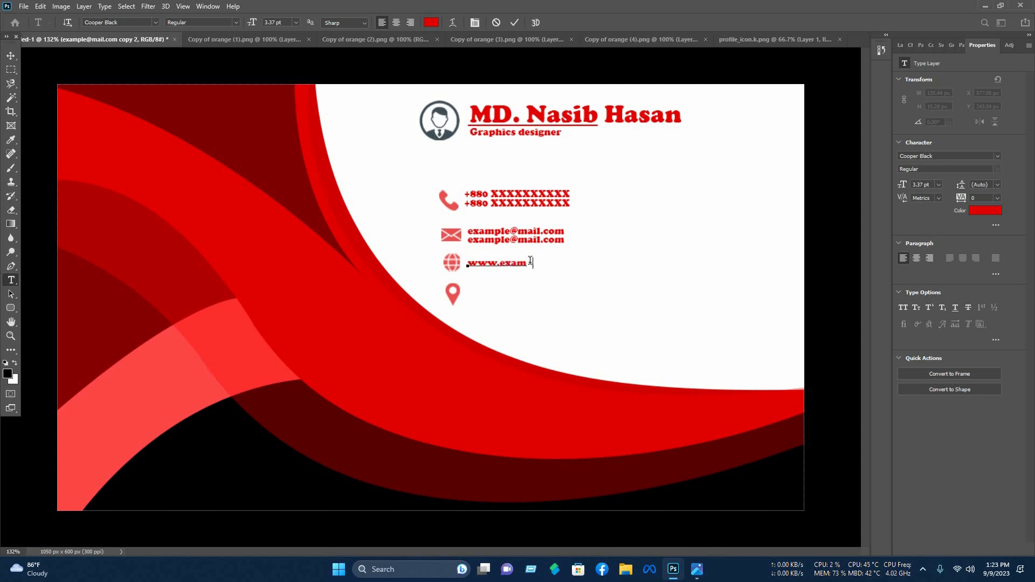
type("ple.com")
left_click(514, 22)
key("v")
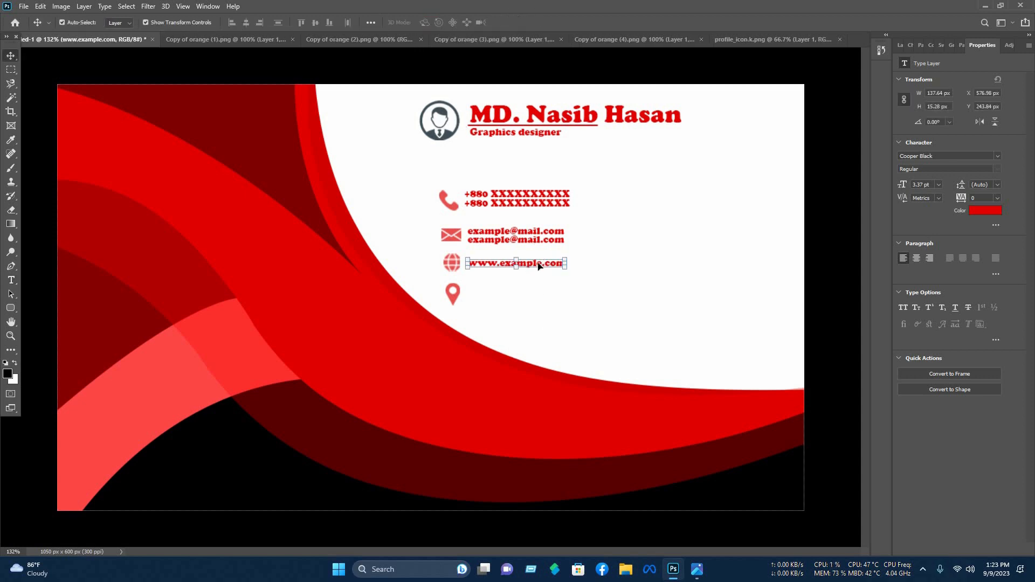
mouse_move(536, 266)
left_mouse_down()
mouse_move(538, 277)
mouse_move(537, 259)
left_mouse_up()
left_click(537, 260, "shift")
left_click(538, 268)
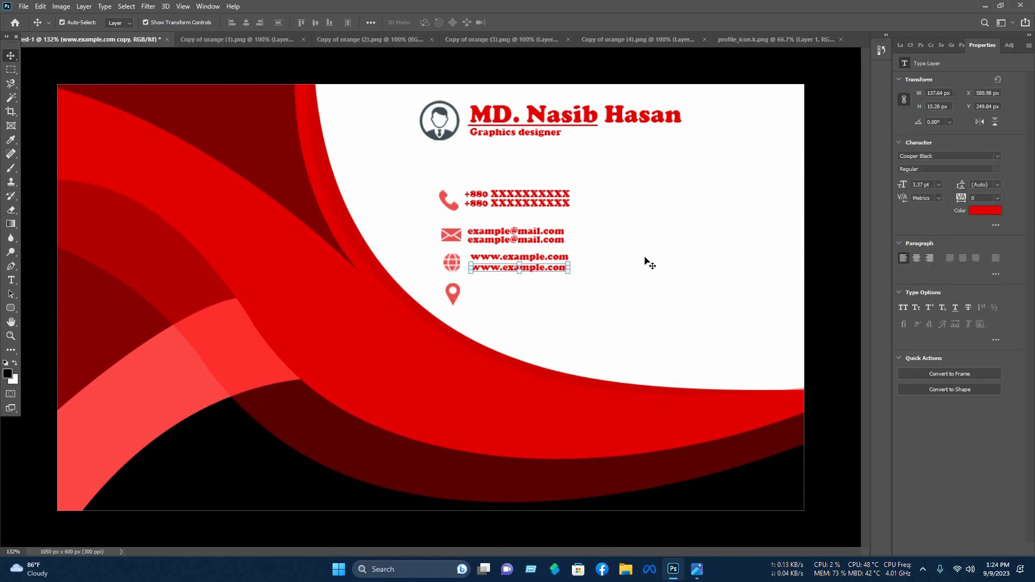
key("Up")
key("Up")
key("Up")
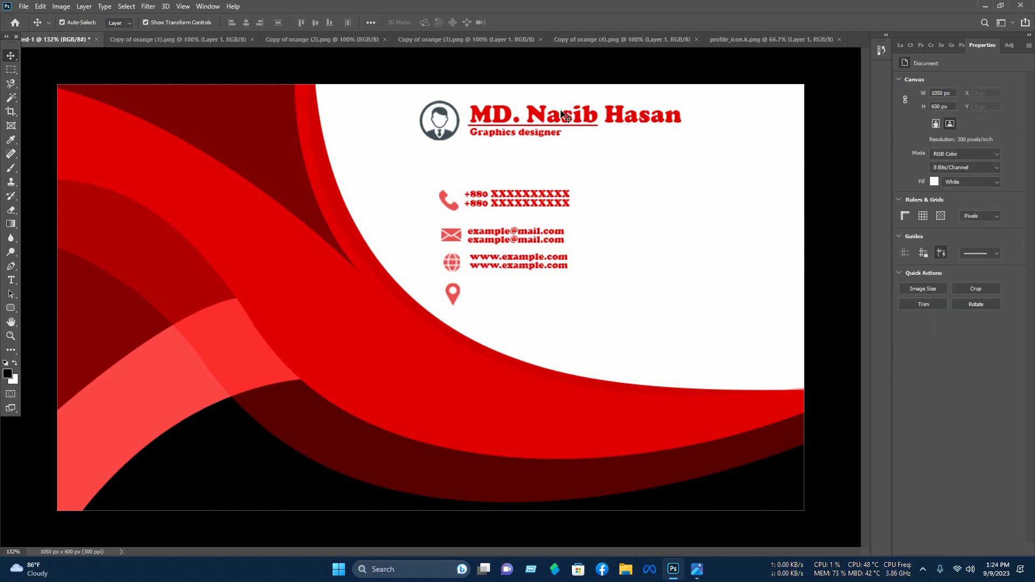
- Copy the title text beside the pin, retype it as 'Write your location', and shrink it to fit
left_click(571, 116)
left_click_drag(561, 111, 571, 291)
double_click(573, 286)
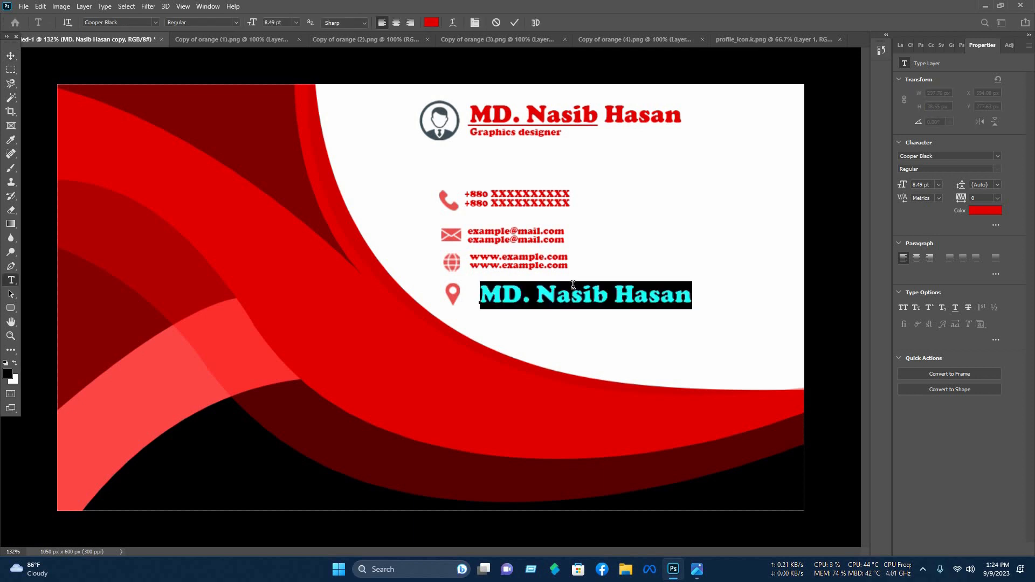
type("Writ")
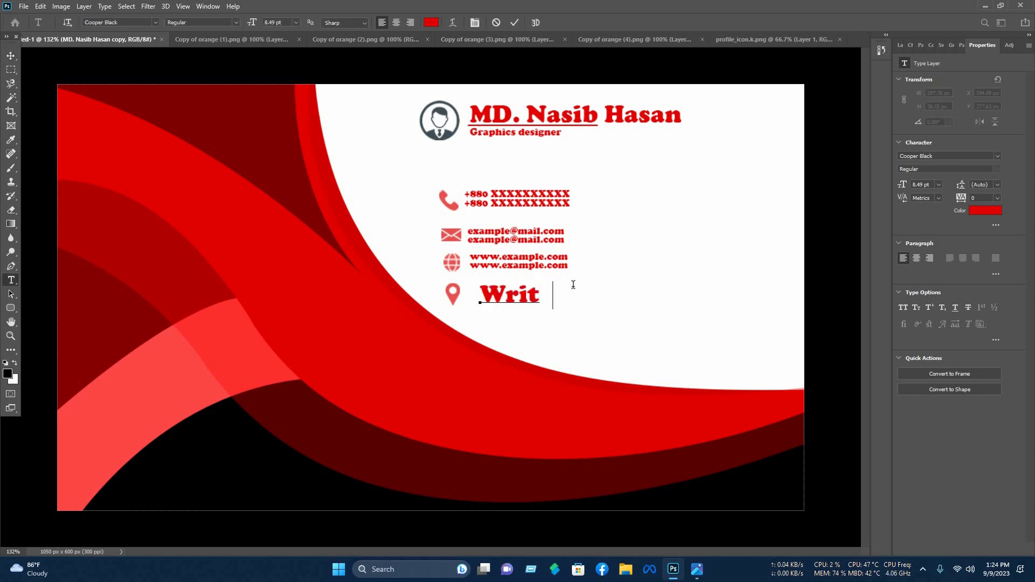
type("e your location")
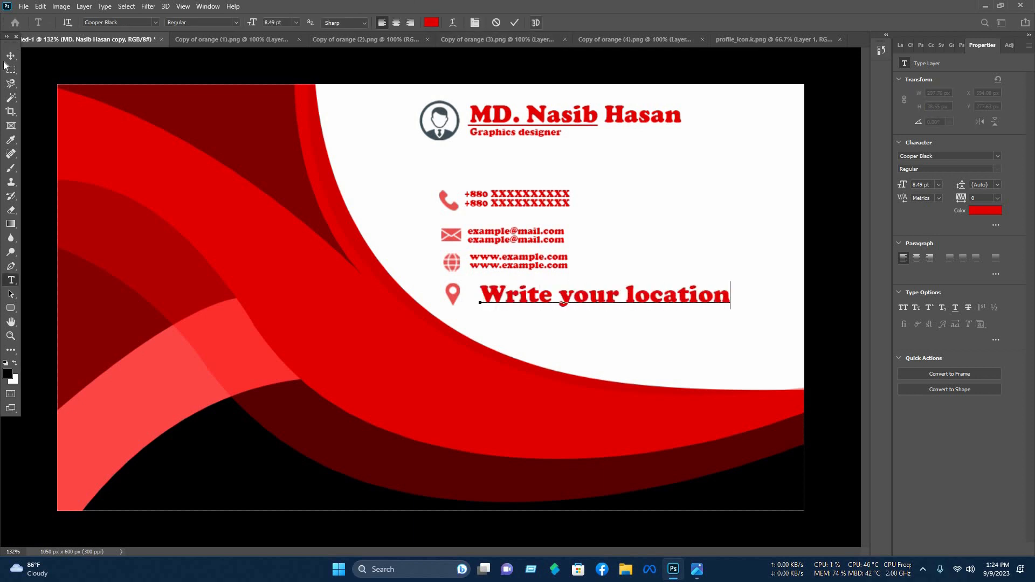
left_click(514, 22)
left_click_drag(723, 296, 645, 295)
left_click(532, 23)
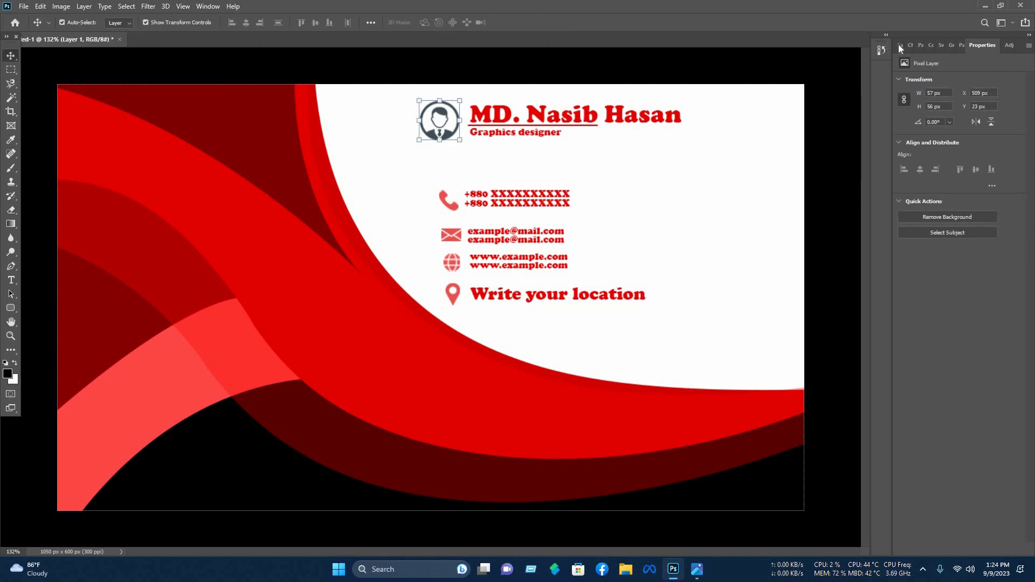
- Give the profile icon layer a red Color Overlay layer style
left_click(900, 45)
right_click(961, 312)
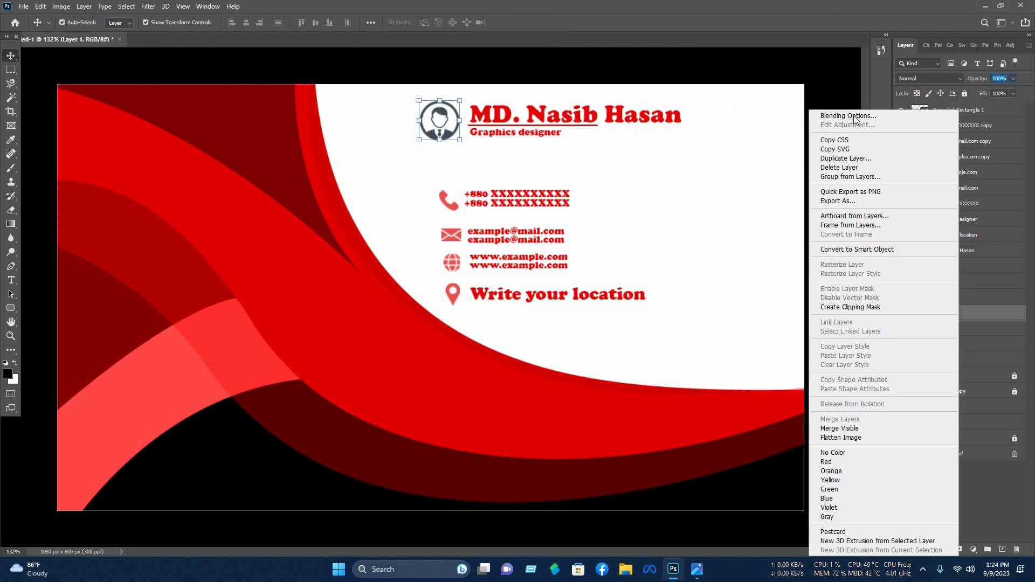
left_click(855, 115)
left_click(574, 332)
left_click(813, 228)
left_click(647, 115)
left_click(866, 159)
left_click(919, 208)
left_click(792, 133)
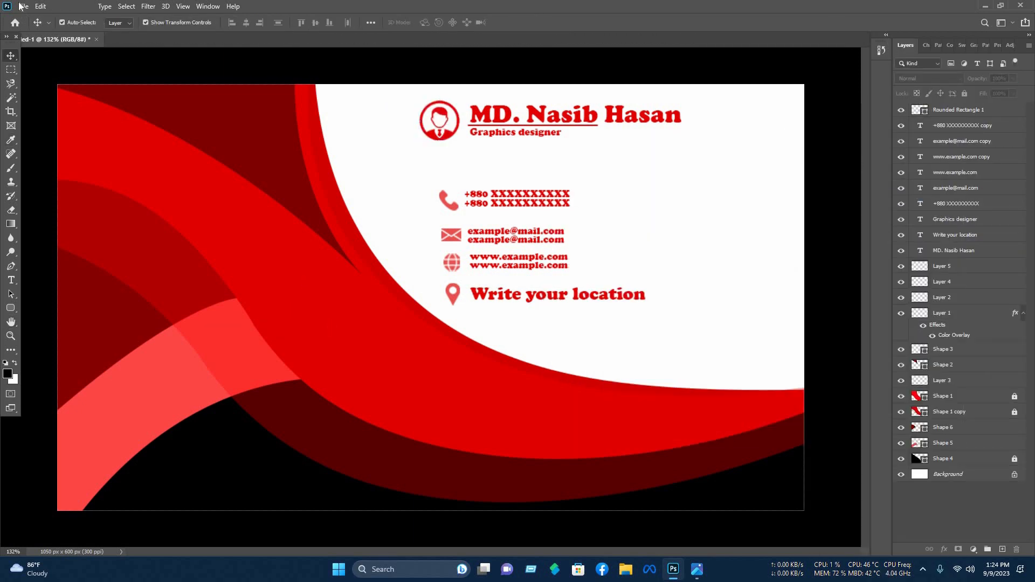
- Open the circular logo image, then scale it down and place it on the left red swooshes
left_click(23, 6)
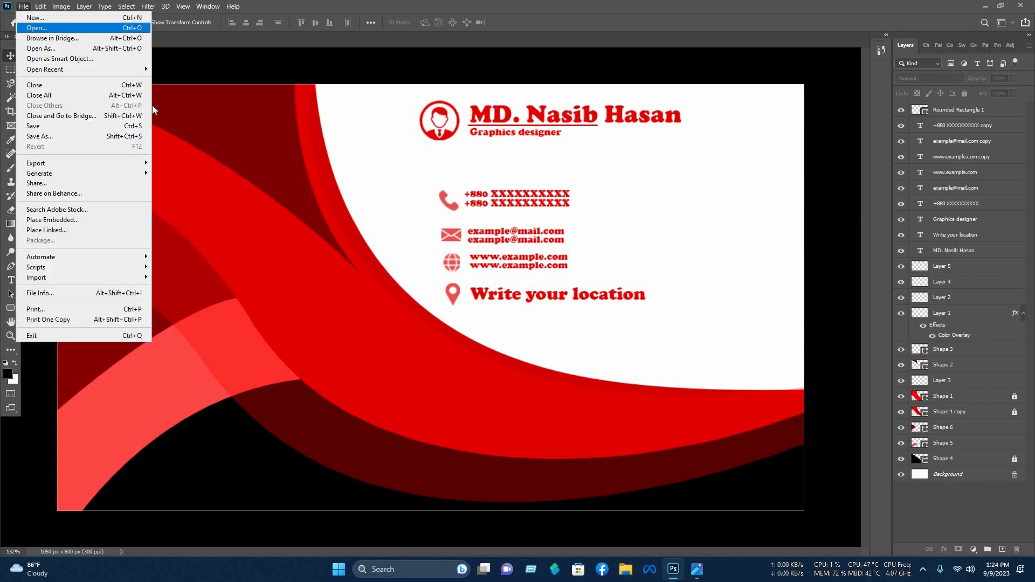
left_click(53, 26)
left_click(58, 185)
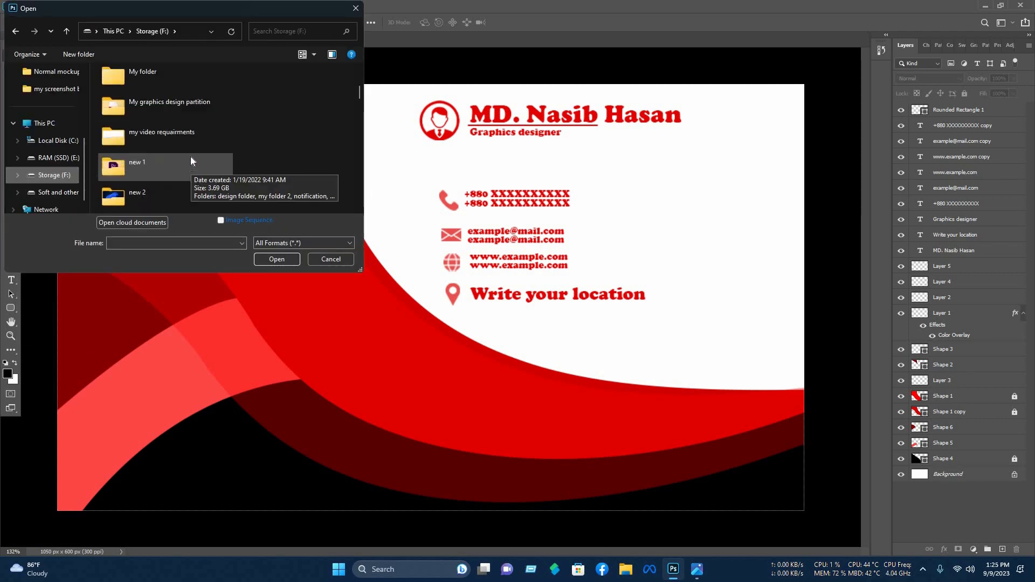
double_click(190, 156)
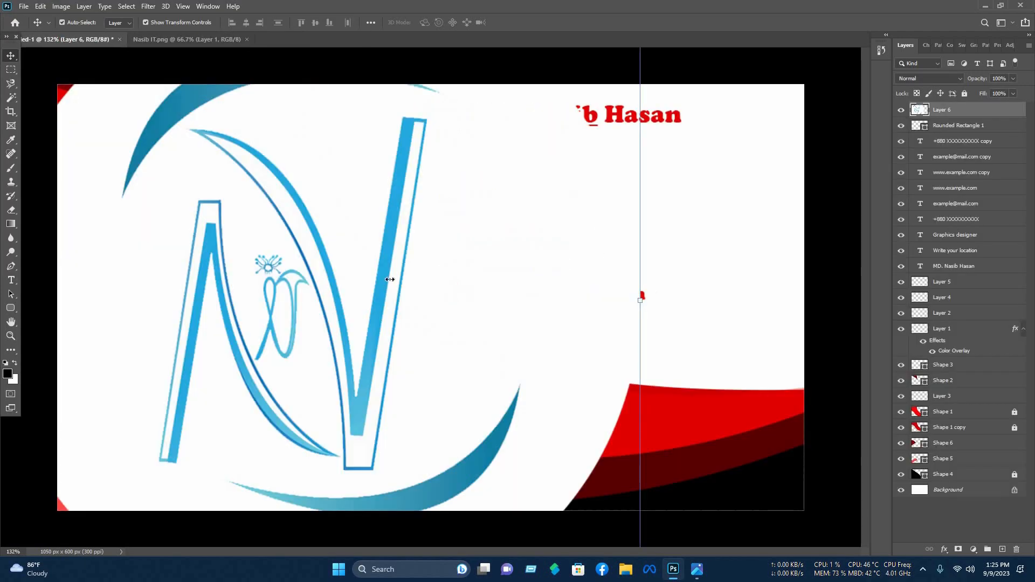
left_click_drag(390, 279, 74, 300)
left_click_drag(46, 301, 173, 314)
left_click_drag(202, 315, 249, 315)
left_click_drag(228, 316, 254, 284)
key("Return")
left_click(566, 115)
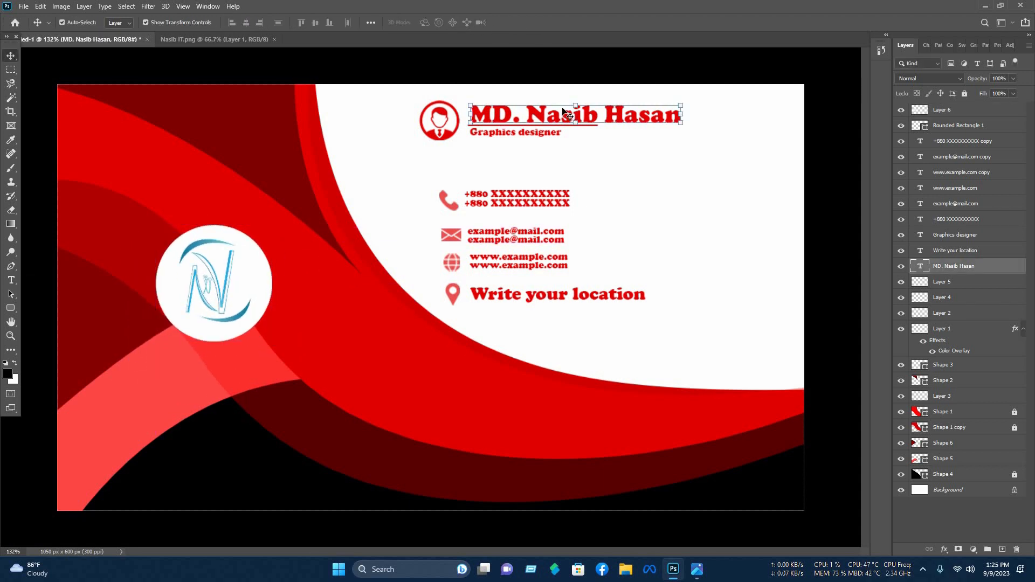
- Copy the title text below the logo, retype it as 'Nasib', and colour it #ffffff
left_click_drag(560, 115, 220, 367)
double_click(220, 360)
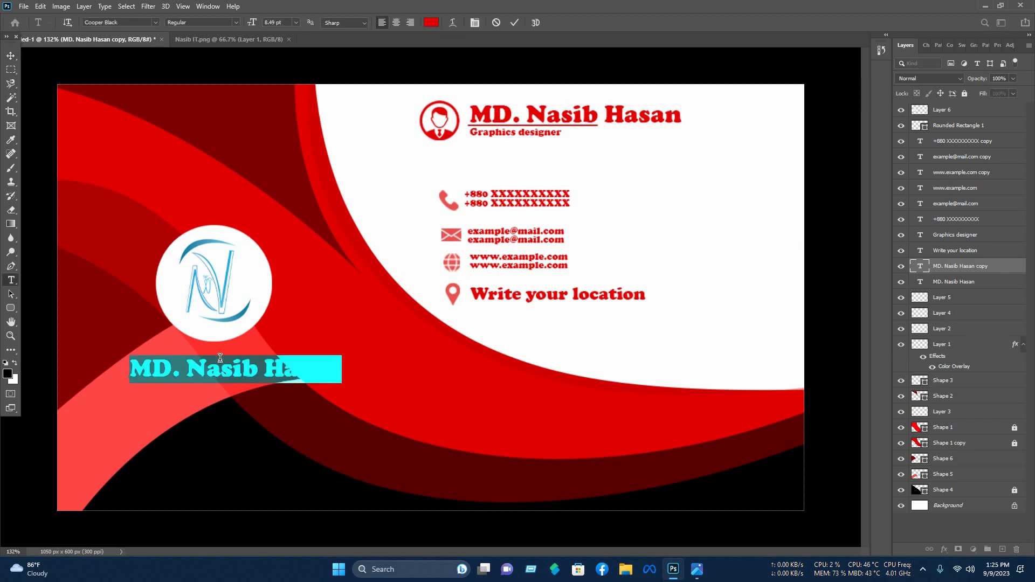
type("N")
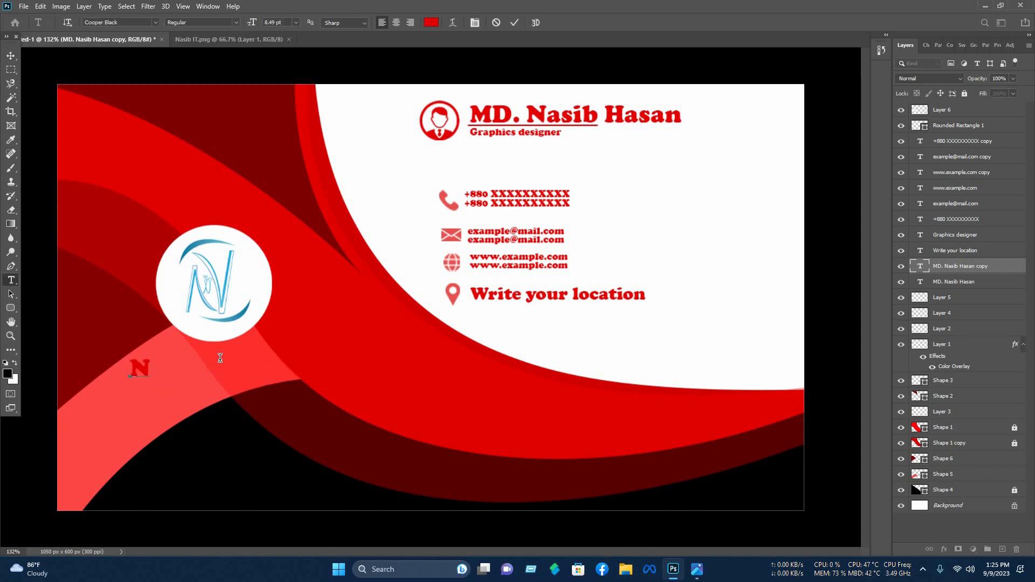
type("asib IT")
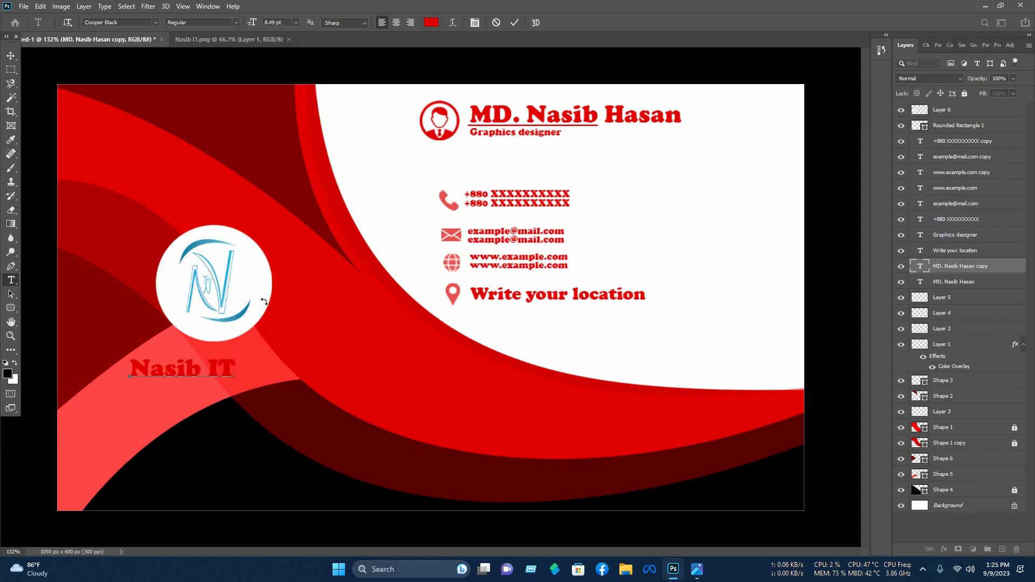
key("ctrl+a")
left_click(431, 22)
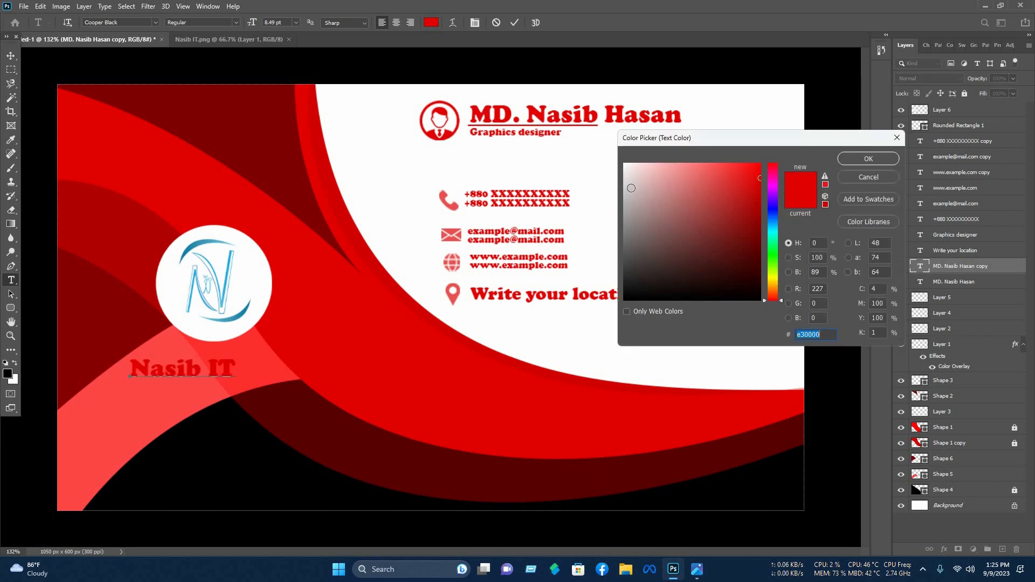
type("ffffff")
key("Return")
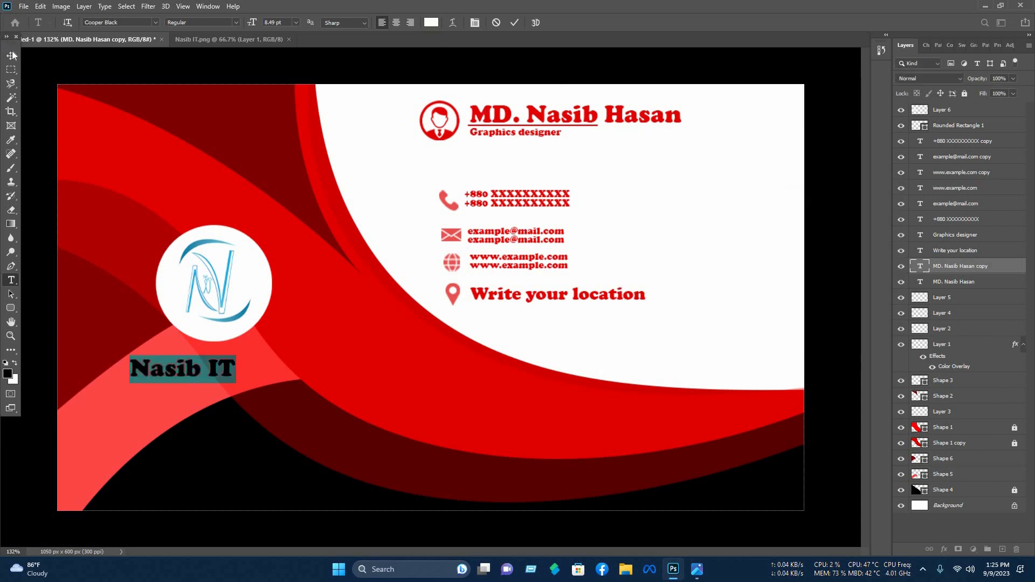
key("ctrl+Return")
- Shrink the logo, centre the white caption beneath it, and close the separate logo document
left_click_drag(241, 360, 260, 330)
left_click(219, 304)
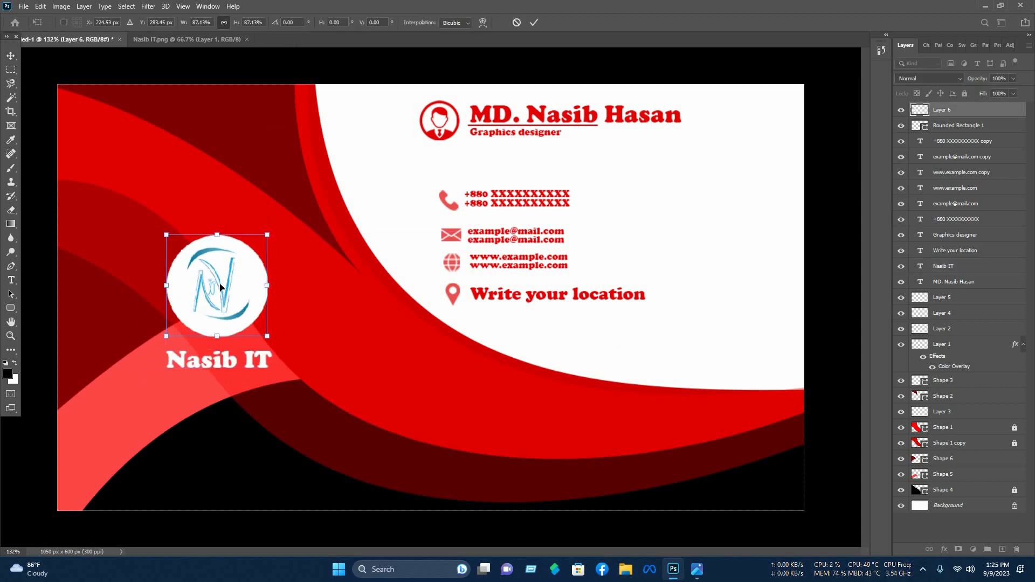
left_click_drag(215, 279, 222, 286)
key("Return")
left_click_drag(261, 360, 264, 352)
left_click(371, 76)
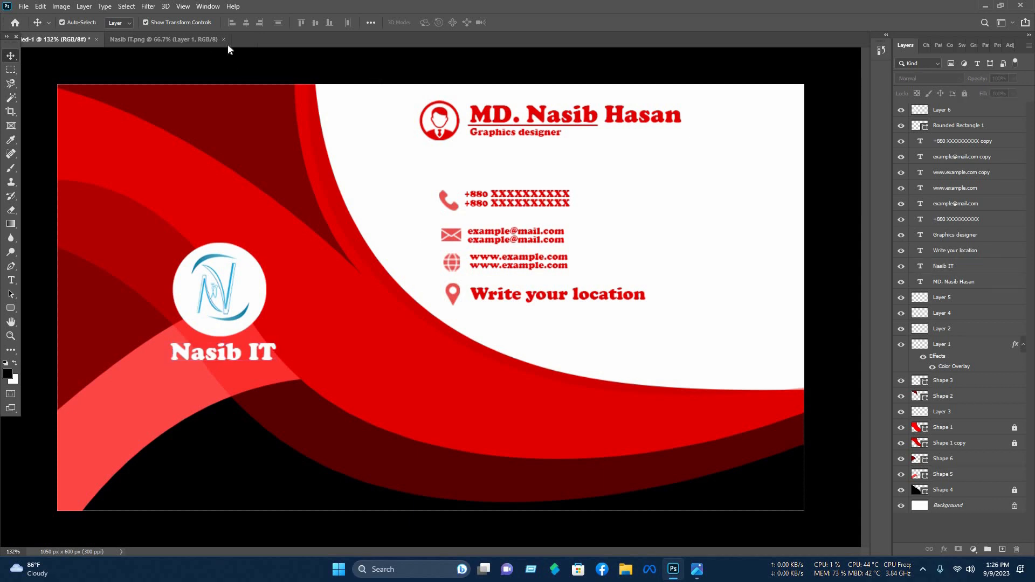
left_click(249, 40)
- Open 'Normal double mockup for business card.psd' from My folder > Normal mockup
key("ctrl+o")
left_click(54, 175)
scroll(177, 134, "down", 2)
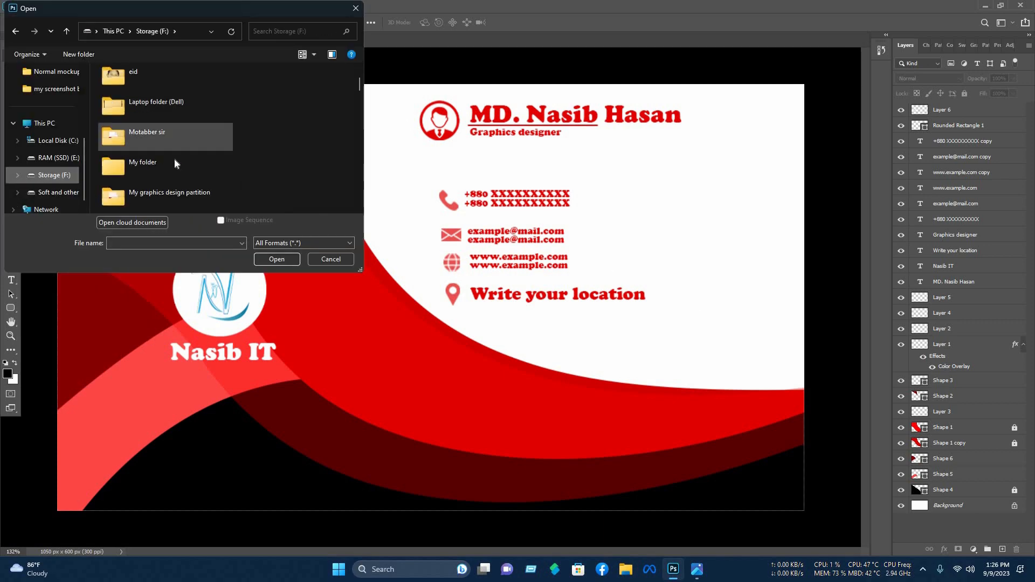
double_click(173, 160)
double_click(135, 121)
double_click(222, 120)
left_click(129, 105)
left_click(271, 262)
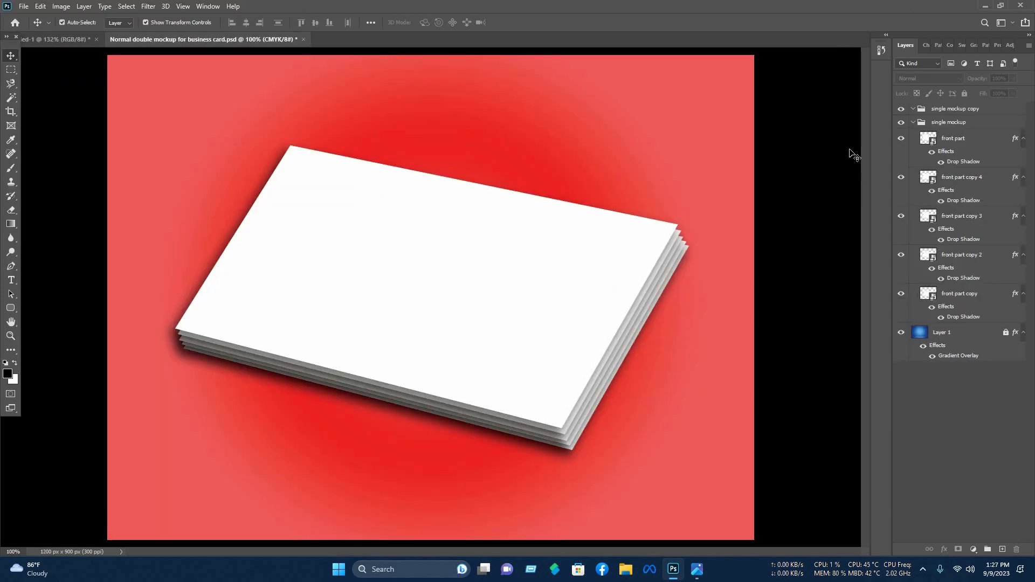